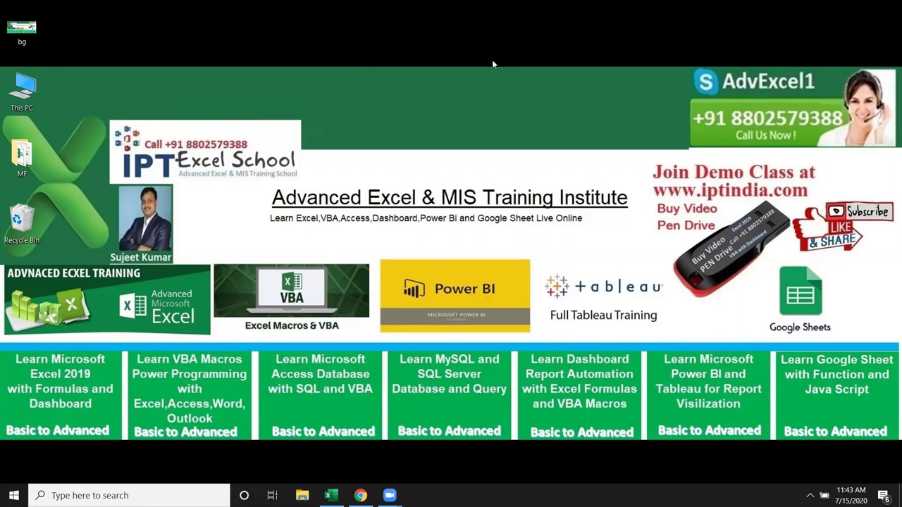
# Restore the Book1 window and clear the C4:I23 selection by clicking D10
pyautogui.click(328, 496)
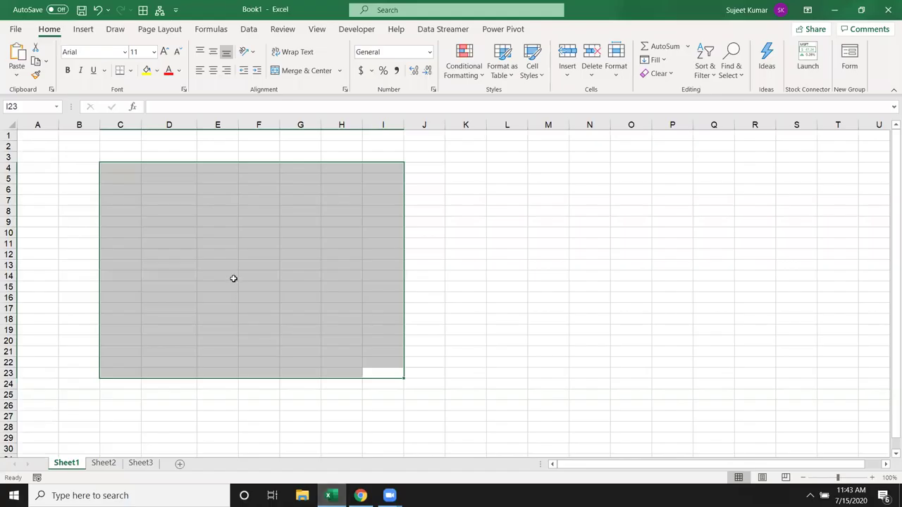
pyautogui.click(195, 236)
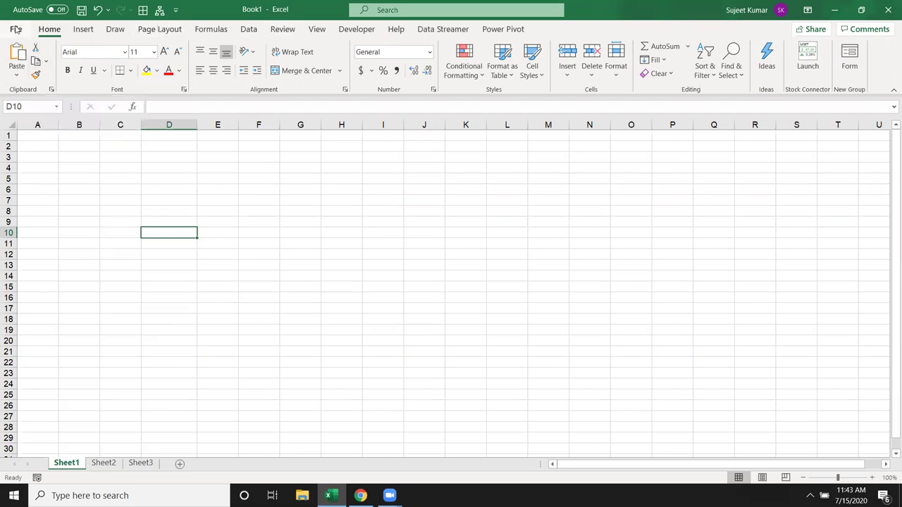
# Open the File Home page, browse the recent workbooks, then view Pinned and return to Recent
pyautogui.click(16, 29)
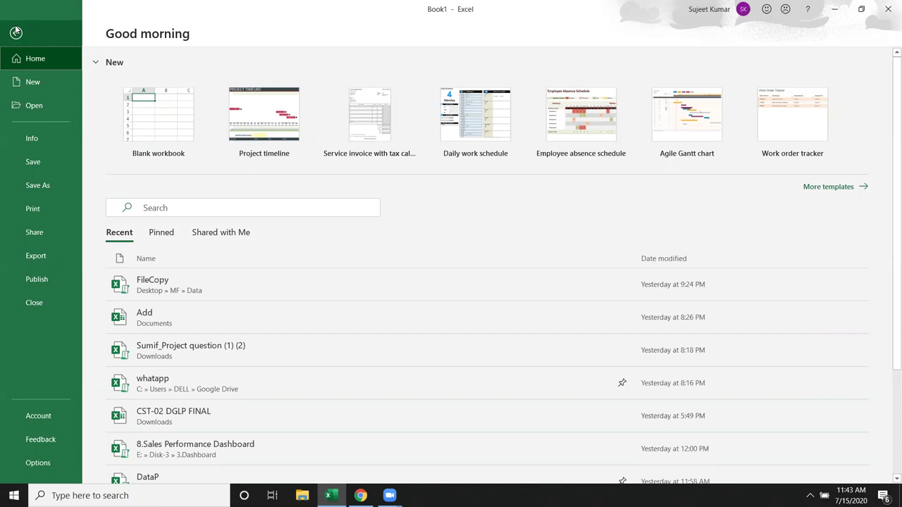
pyautogui.click(56, 60)
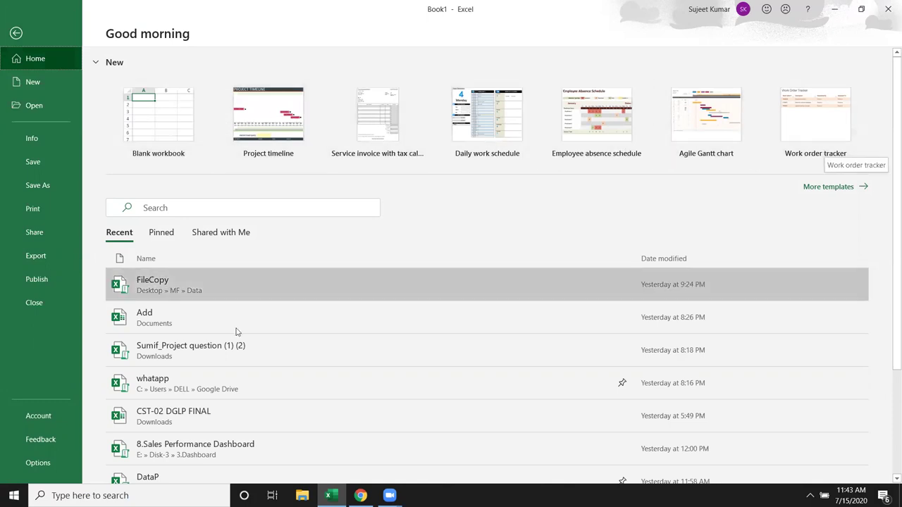
pyautogui.scroll(-3, 206, 296)
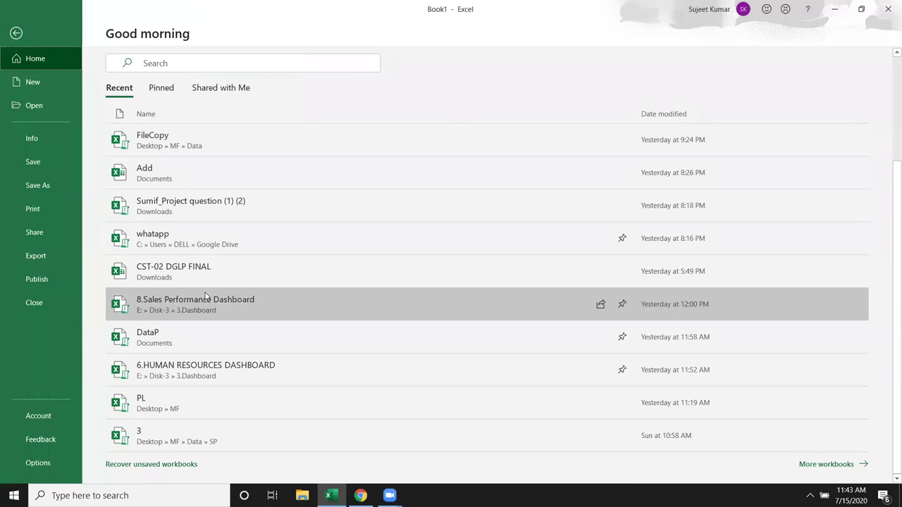
pyautogui.scroll(3, 206, 296)
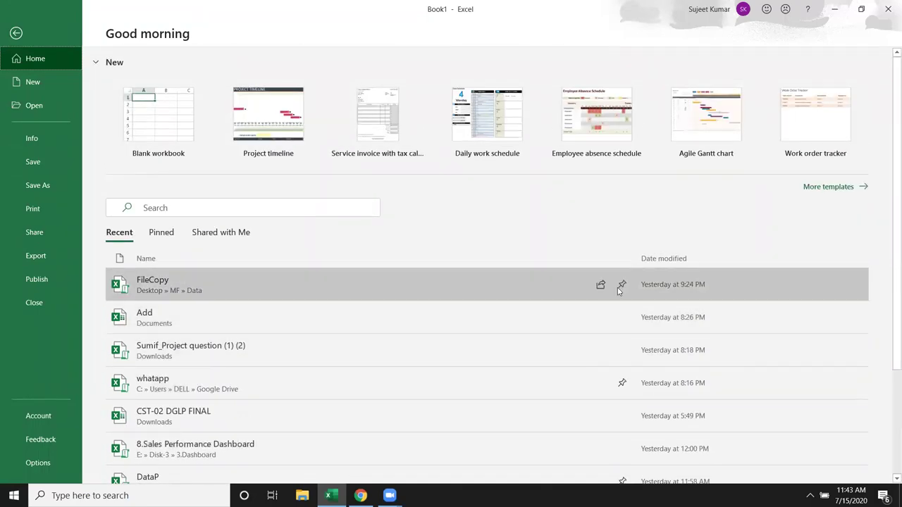
pyautogui.click(159, 239)
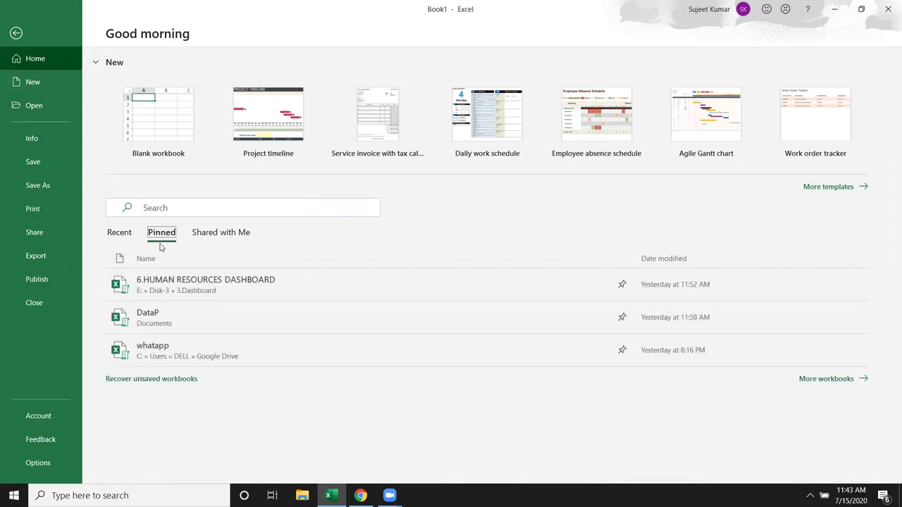
pyautogui.click(120, 231)
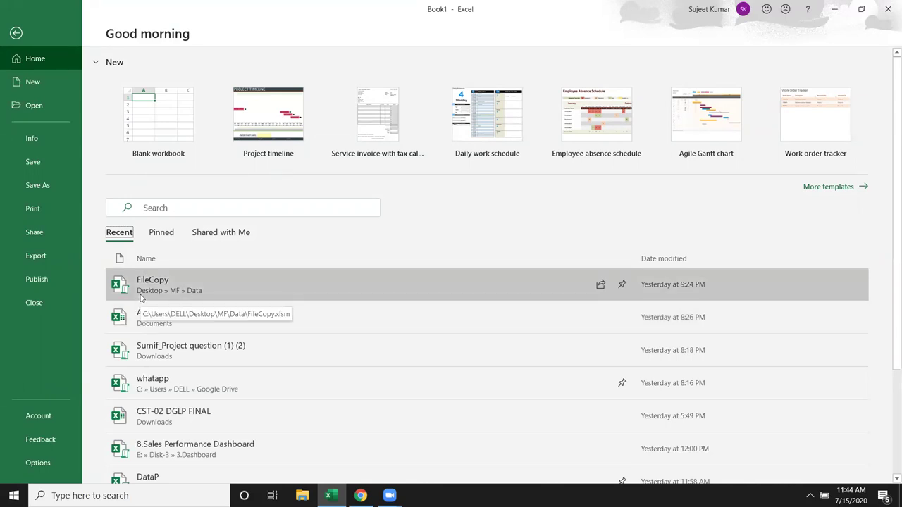
# Review the three pinned workbooks against the recent list, then open the New template gallery
pyautogui.scroll(-3, 157, 332)
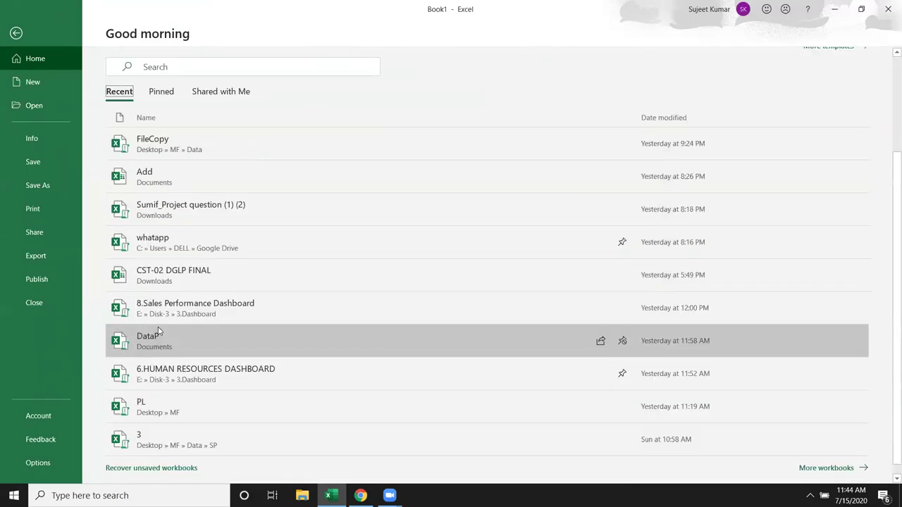
pyautogui.scroll(3, 282, 377)
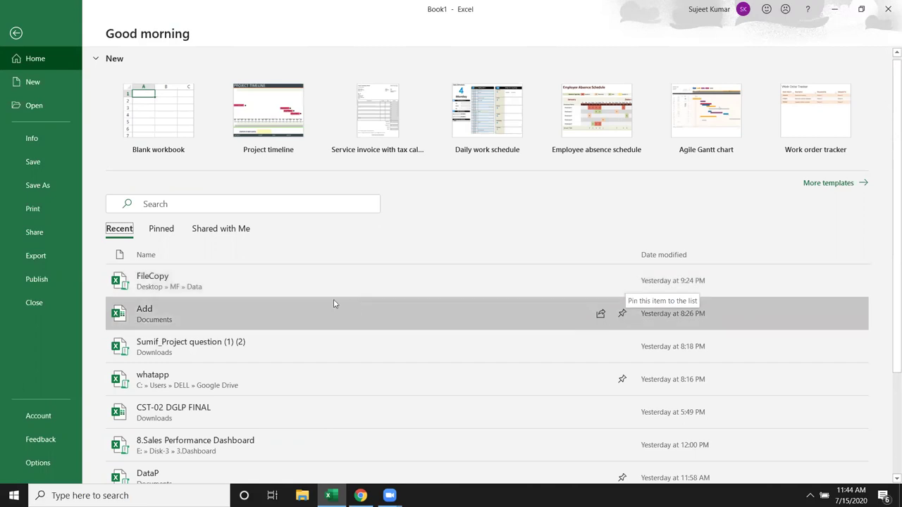
pyautogui.click(165, 238)
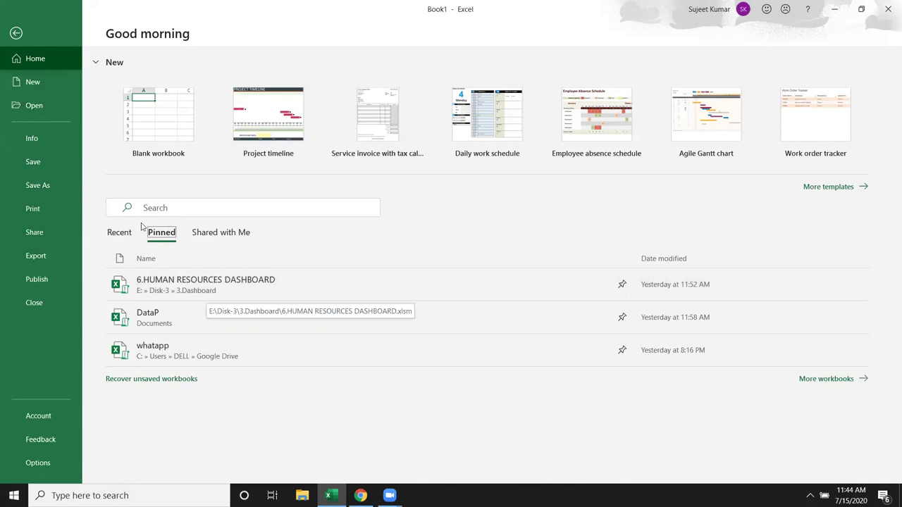
pyautogui.click(121, 233)
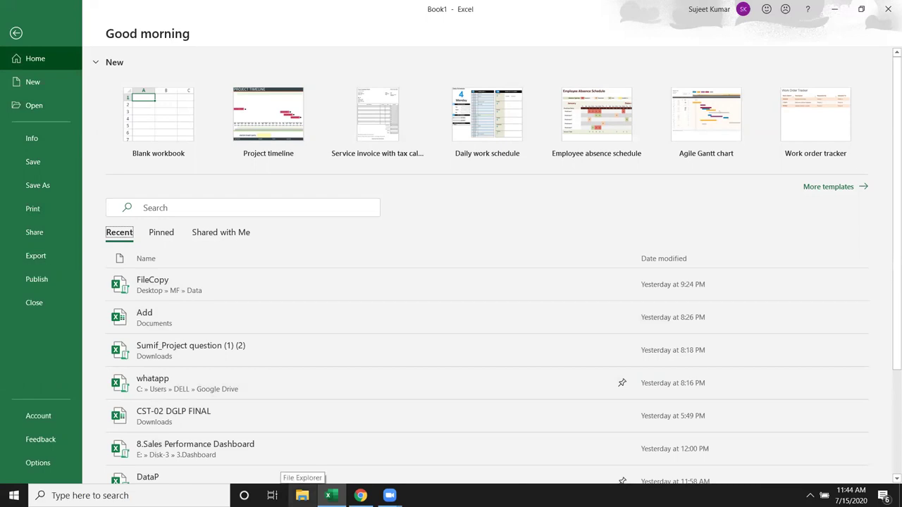
pyautogui.click(161, 234)
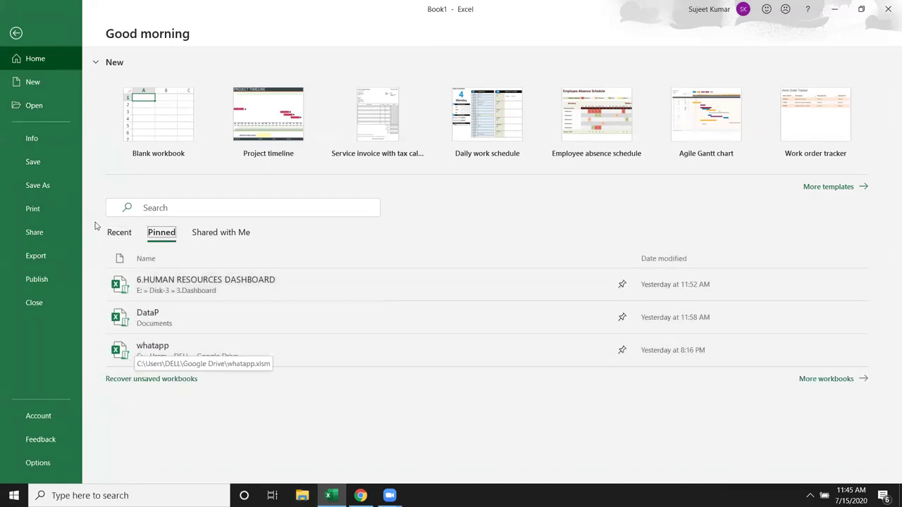
pyautogui.click(36, 88)
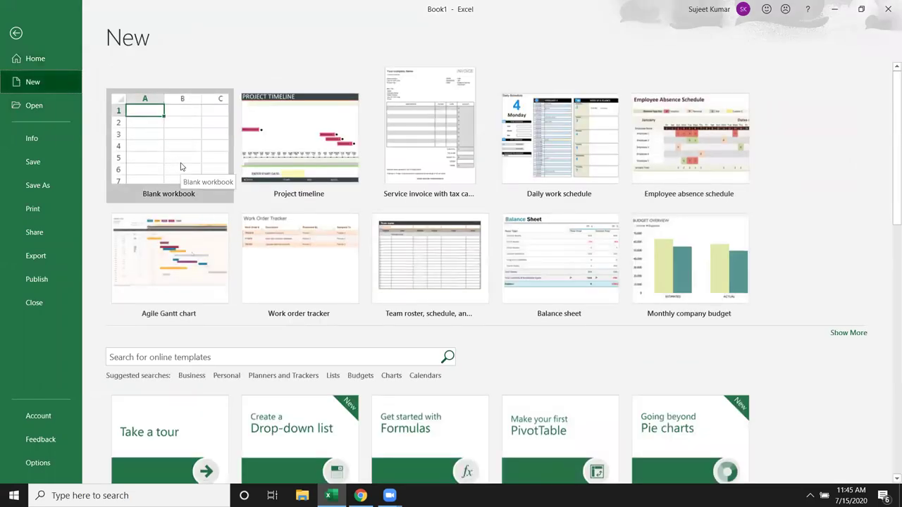
pyautogui.scroll(-5, 574, 380)
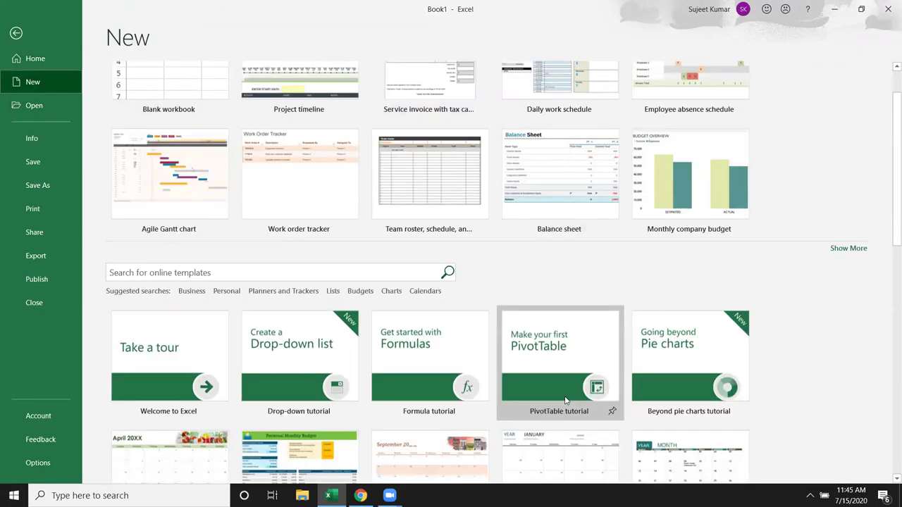
pyautogui.scroll(-2, 560, 417)
pyautogui.scroll(-3, 560, 417)
pyautogui.scroll(-2, 557, 418)
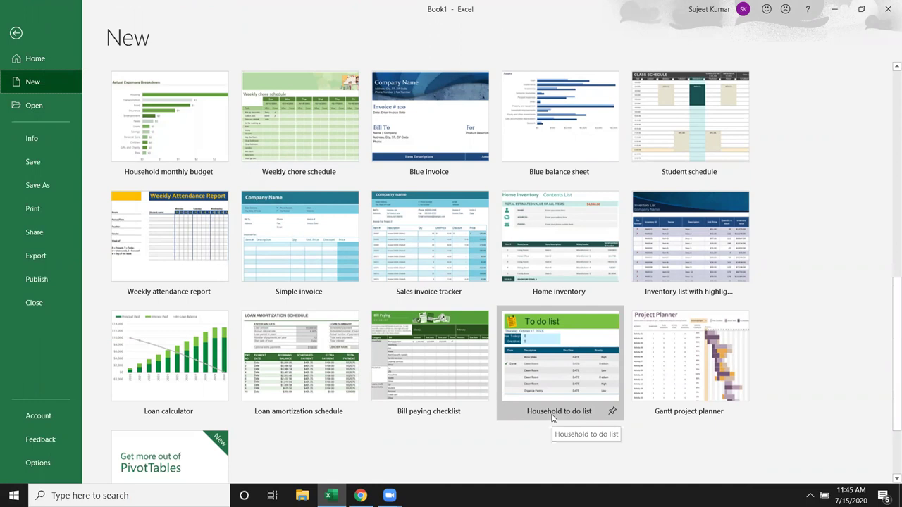
pyautogui.scroll(2, 551, 418)
pyautogui.scroll(3, 546, 418)
pyautogui.scroll(6, 537, 417)
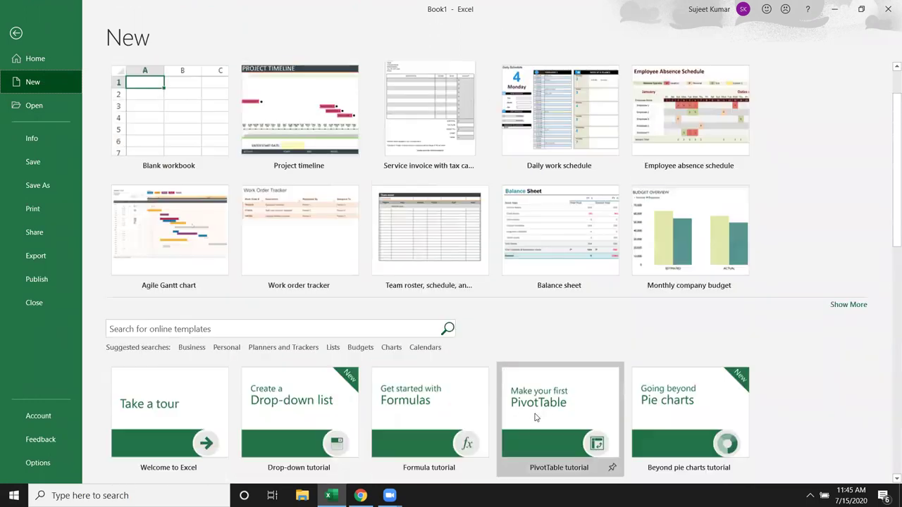
pyautogui.scroll(1, 535, 417)
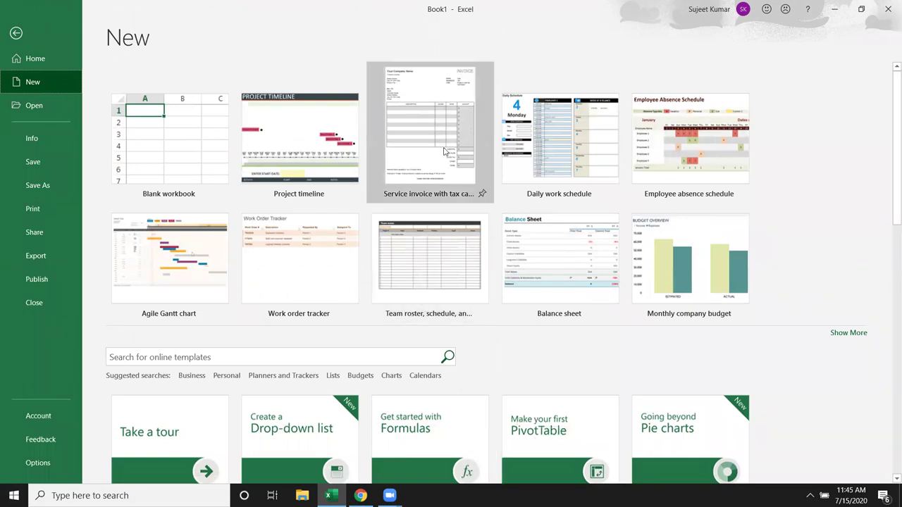
pyautogui.scroll(-3, 398, 279)
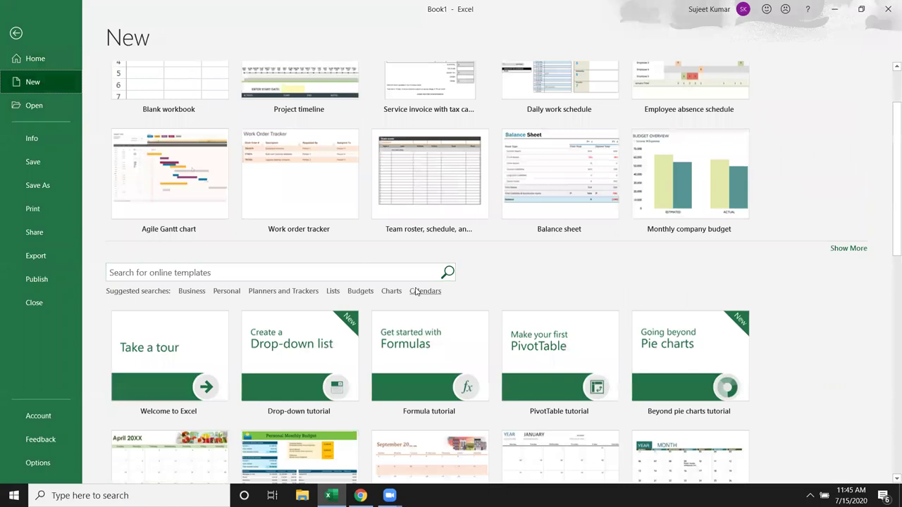
pyautogui.scroll(-3, 399, 279)
pyautogui.scroll(-2, 398, 279)
pyautogui.scroll(-1, 395, 279)
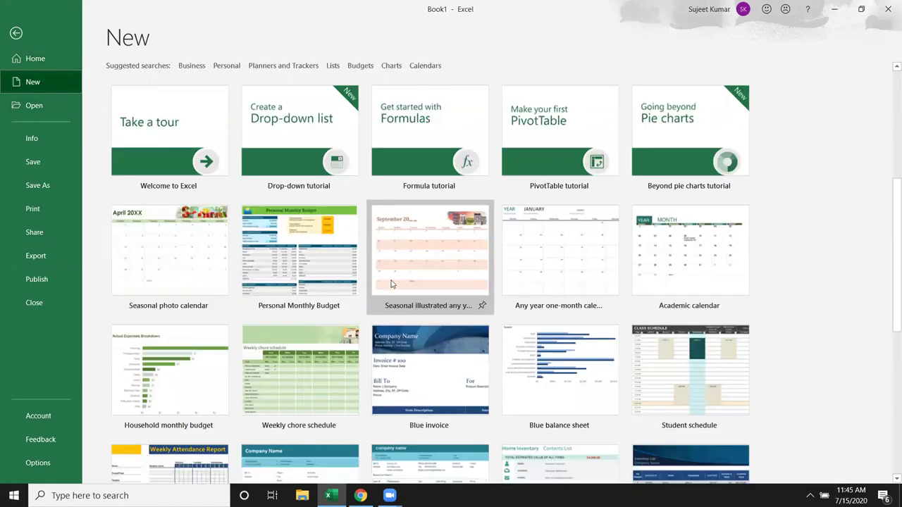
pyautogui.scroll(-2, 391, 279)
pyautogui.scroll(-2, 386, 280)
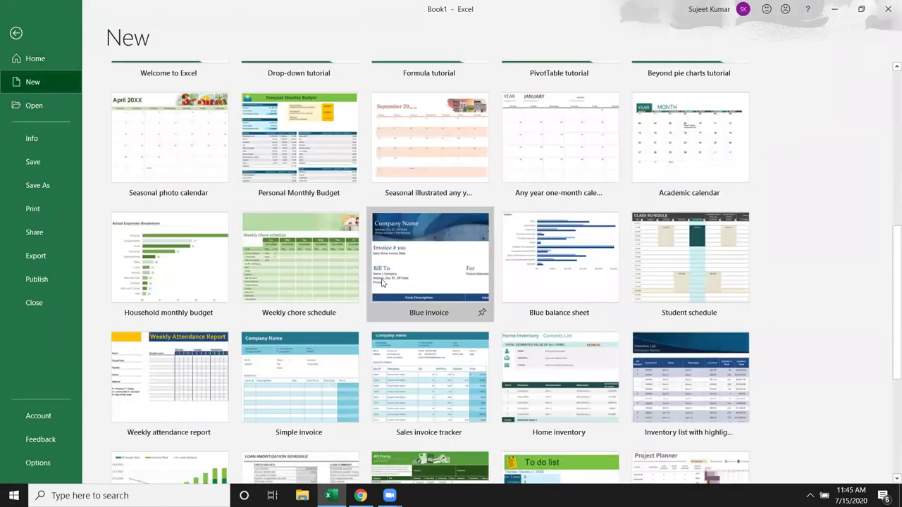
pyautogui.scroll(-2, 381, 278)
pyautogui.scroll(-2, 381, 282)
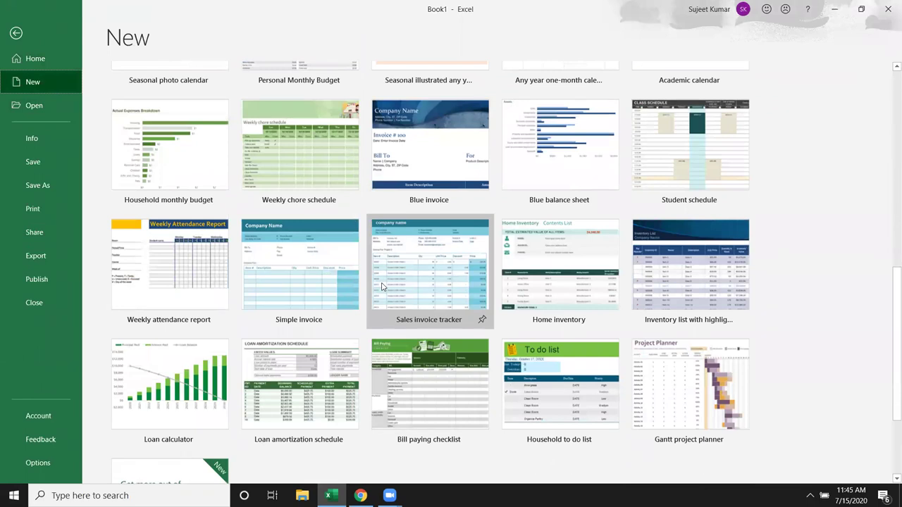
pyautogui.scroll(-1, 382, 285)
pyautogui.scroll(-3, 381, 286)
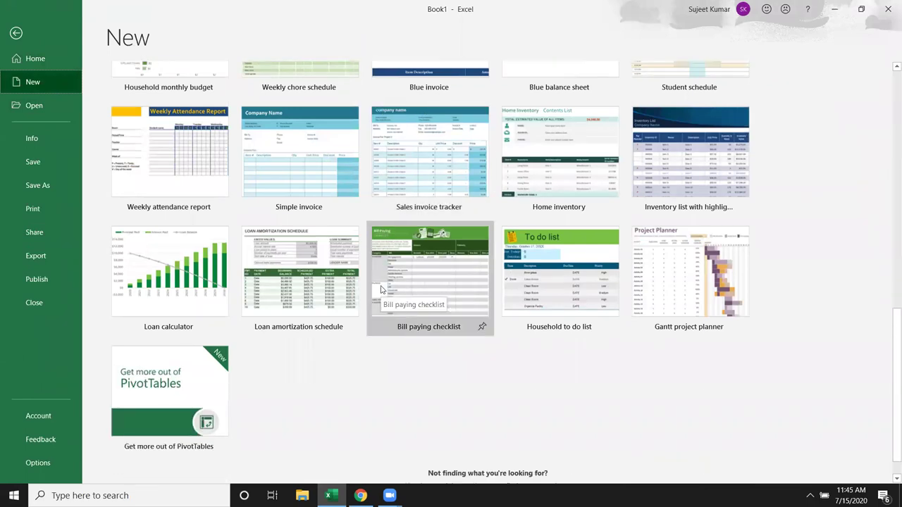
pyautogui.scroll(2, 381, 289)
pyautogui.scroll(3, 381, 289)
pyautogui.scroll(2, 382, 289)
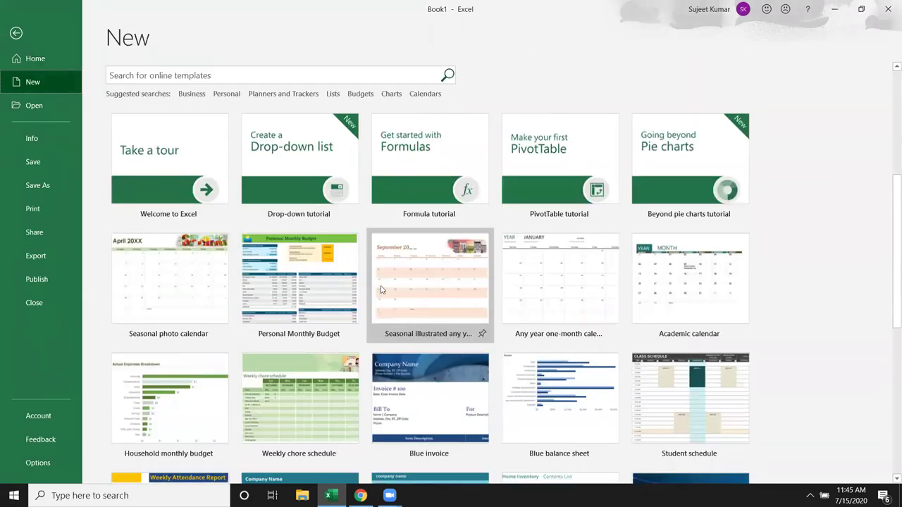
pyautogui.scroll(5, 381, 289)
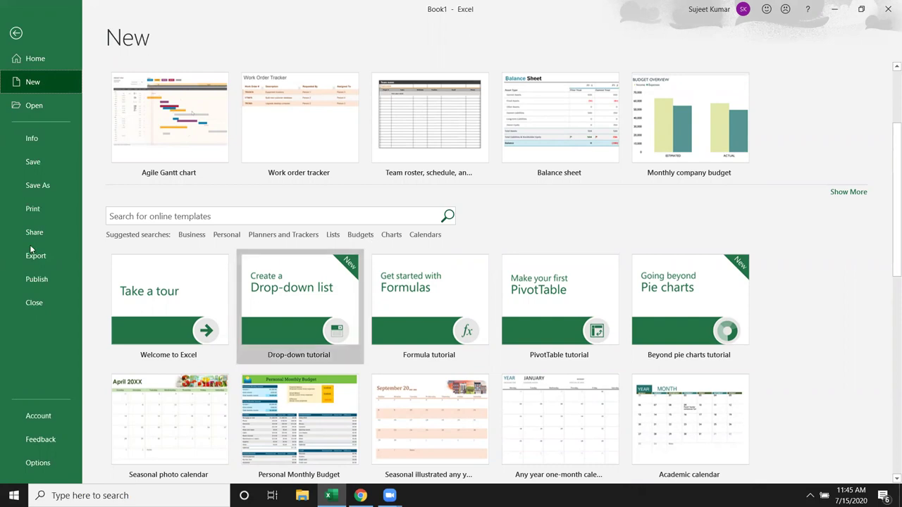
# Preview the Open page, then go back to Home's recent workbooks list
pyautogui.click(43, 111)
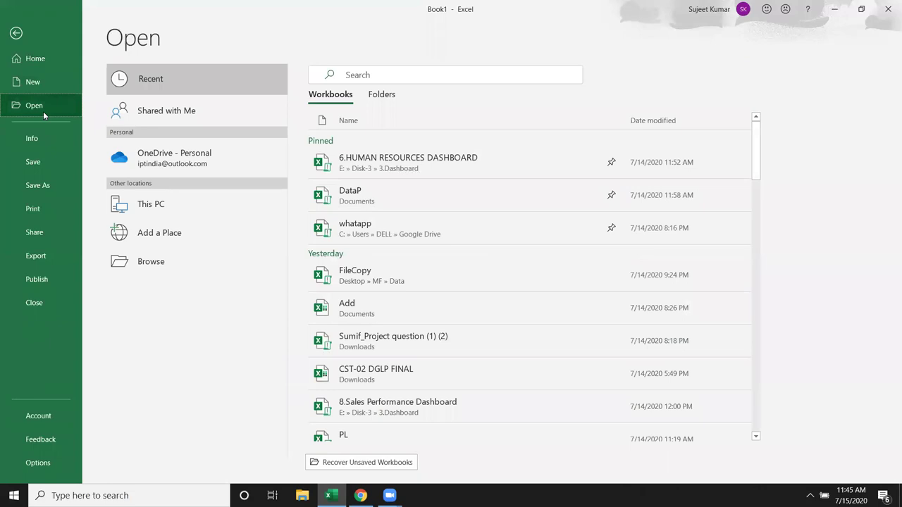
pyautogui.scroll(-2, 409, 212)
pyautogui.scroll(-3, 403, 256)
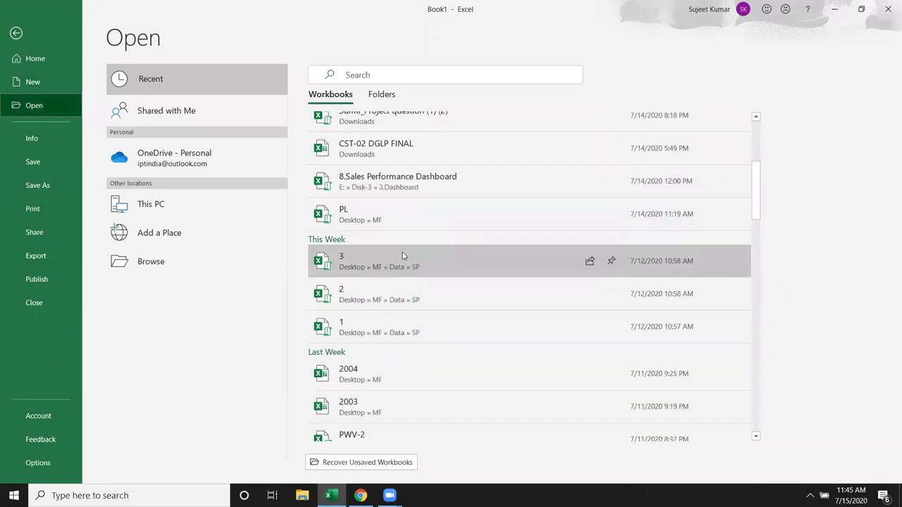
pyautogui.scroll(1, 403, 256)
pyautogui.click(34, 58)
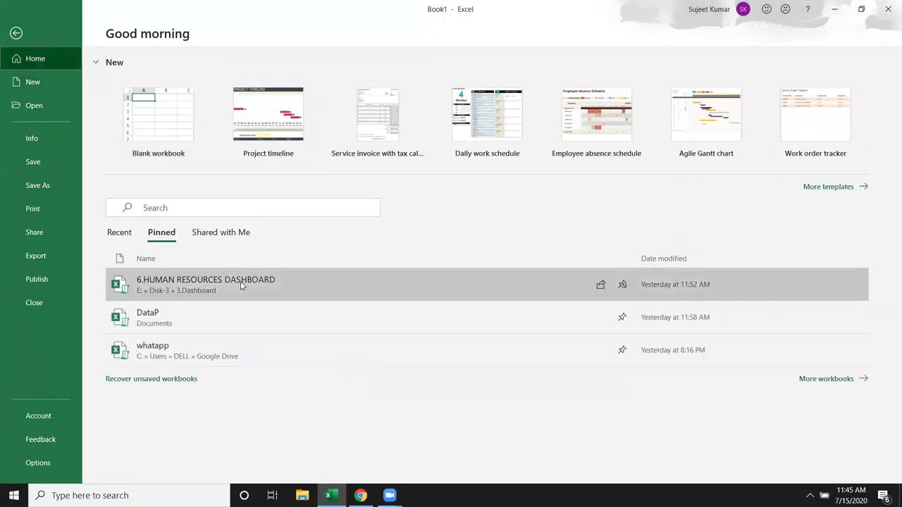
pyautogui.click(119, 232)
pyautogui.scroll(-3, 123, 243)
pyautogui.scroll(2, 211, 262)
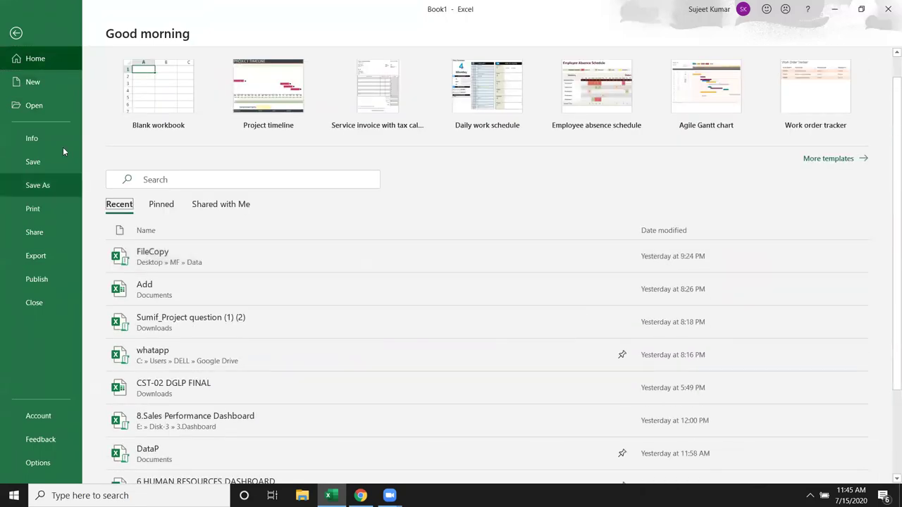
# On the Open page, list recent folders such as Downloads, SP, SAmple File and Desktop
pyautogui.click(44, 106)
pyautogui.scroll(-1, 405, 189)
pyautogui.scroll(-3, 406, 197)
pyautogui.scroll(-3, 407, 211)
pyautogui.scroll(-3, 404, 222)
pyautogui.scroll(-2, 398, 212)
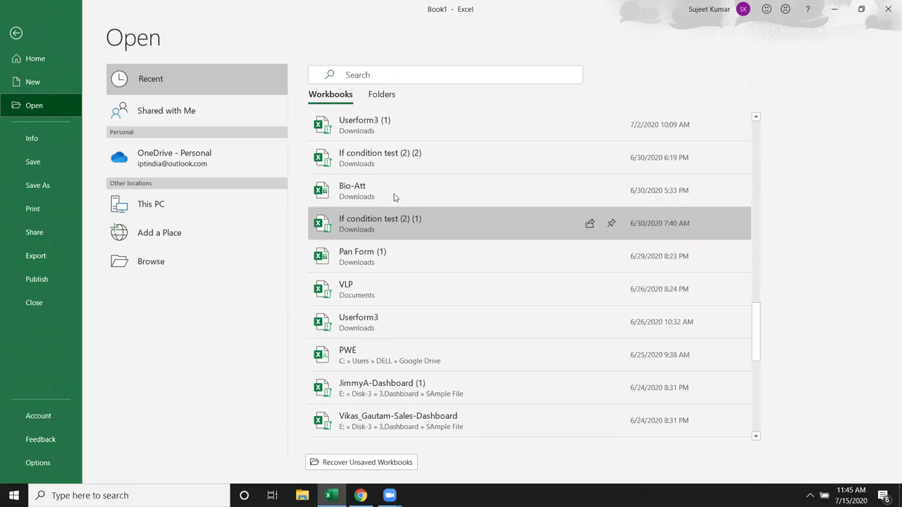
pyautogui.scroll(2, 394, 198)
pyautogui.click(370, 98)
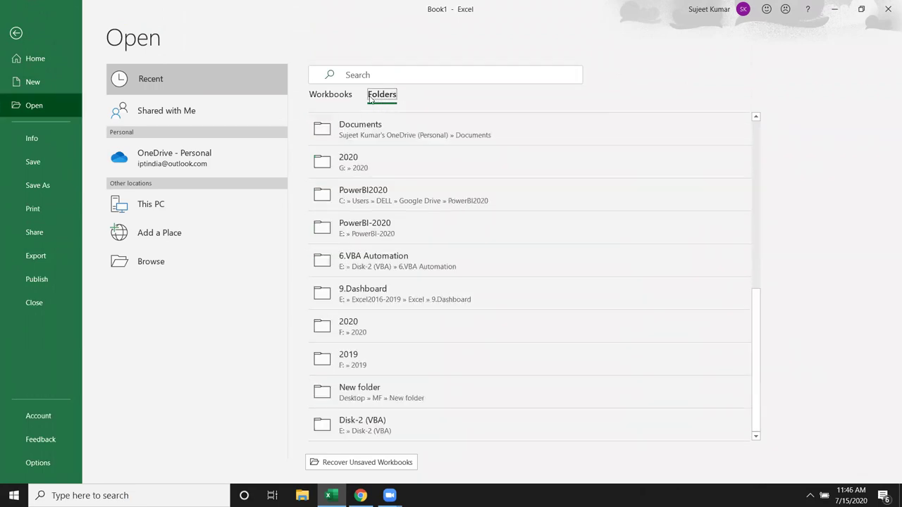
pyautogui.scroll(1, 402, 195)
pyautogui.scroll(3, 402, 197)
pyautogui.scroll(4, 394, 183)
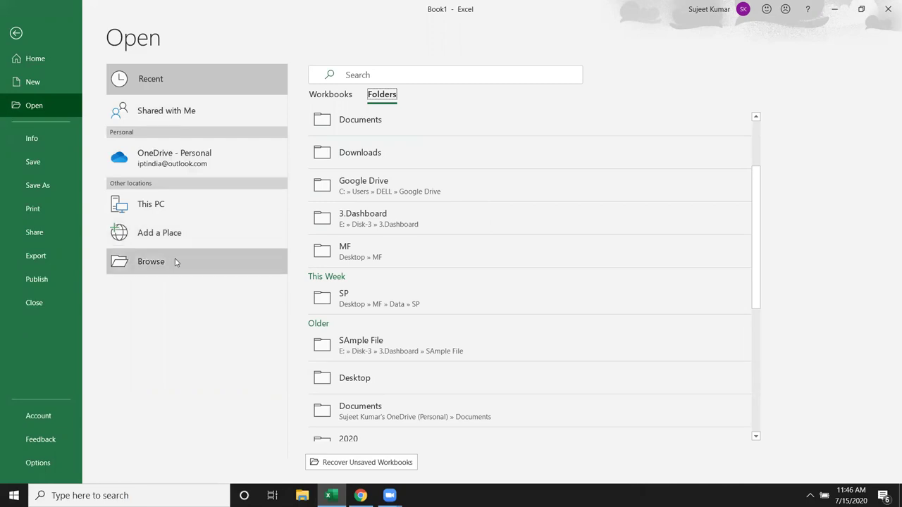
pyautogui.scroll(-2, 496, 276)
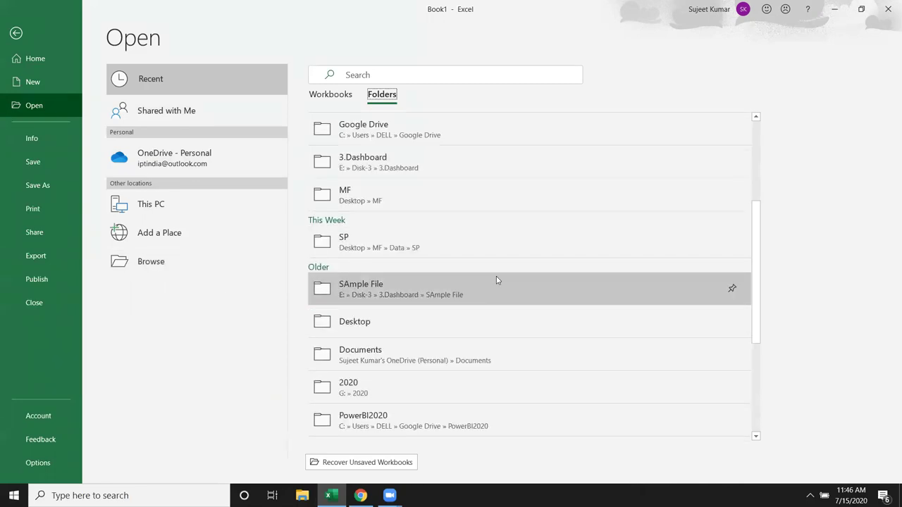
pyautogui.scroll(3, 496, 276)
# Browse for a workbook, cancel the file dialog, and view Book1's Info page
pyautogui.click(200, 273)
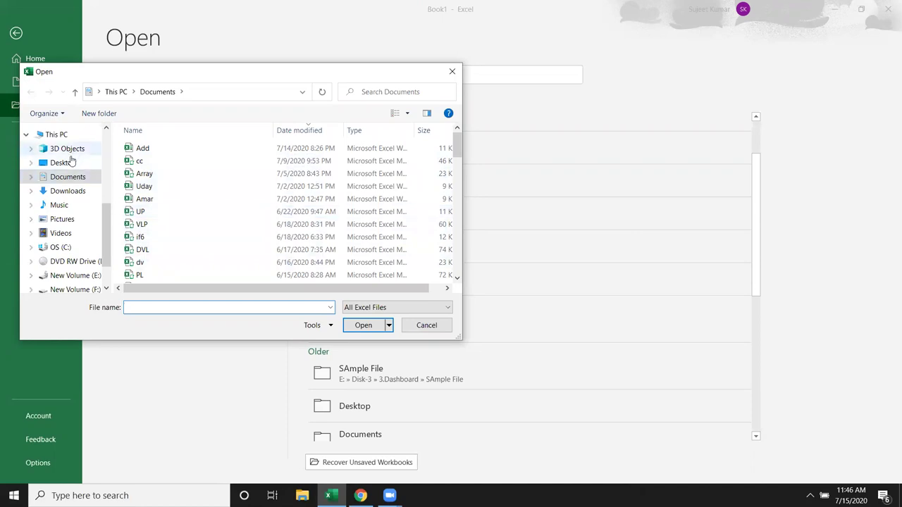
pyautogui.scroll(-2, 64, 219)
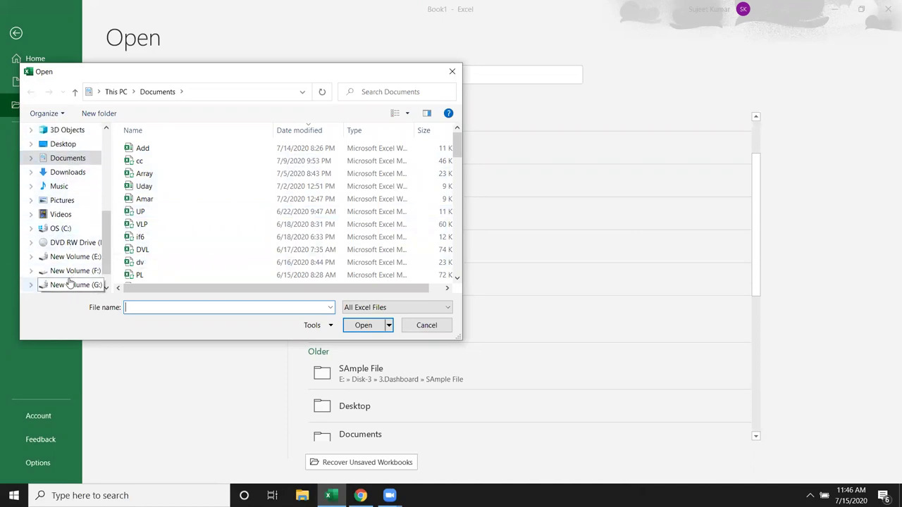
pyautogui.scroll(5, 63, 219)
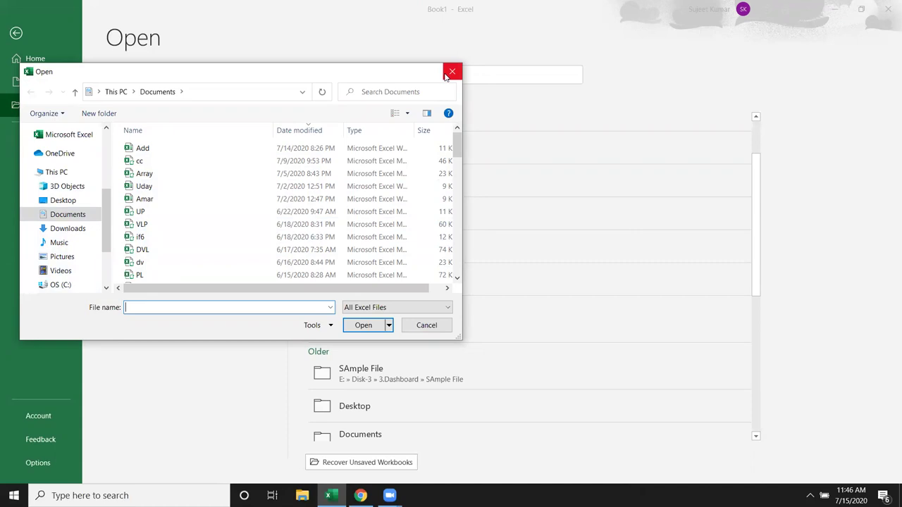
pyautogui.click(452, 71)
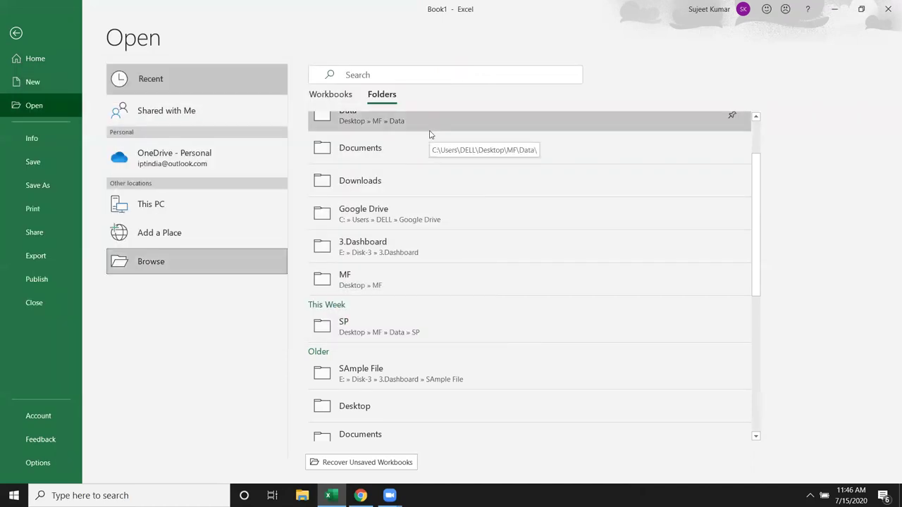
pyautogui.click(53, 139)
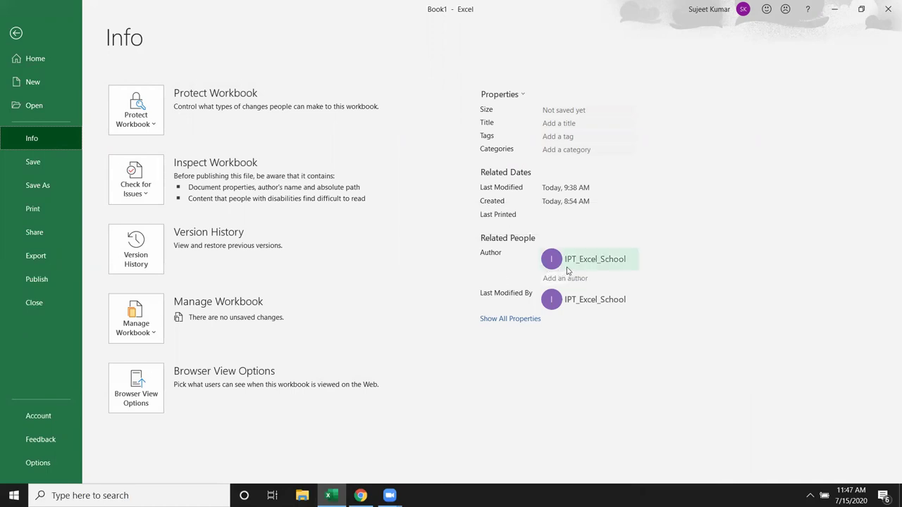
# Inspect the Protect Workbook options without choosing one, then show the Save As page
pyautogui.moveTo(568, 270)
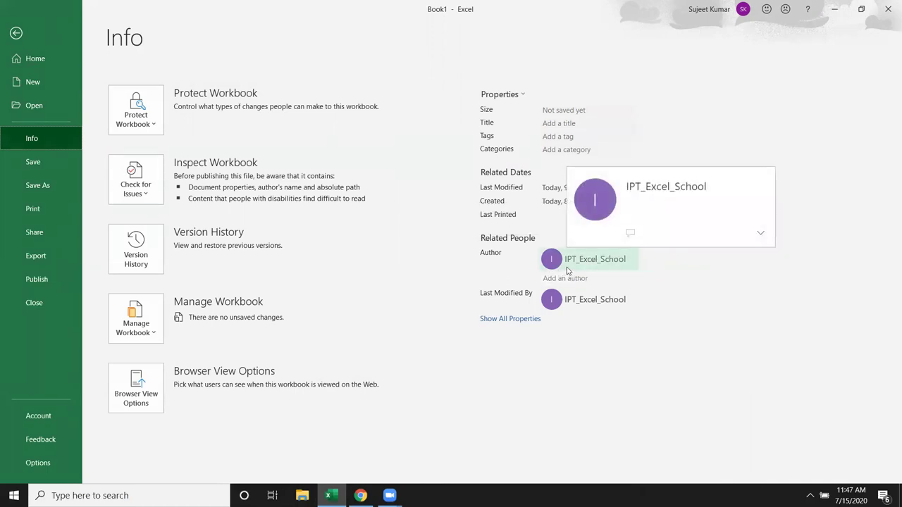
pyautogui.click(146, 128)
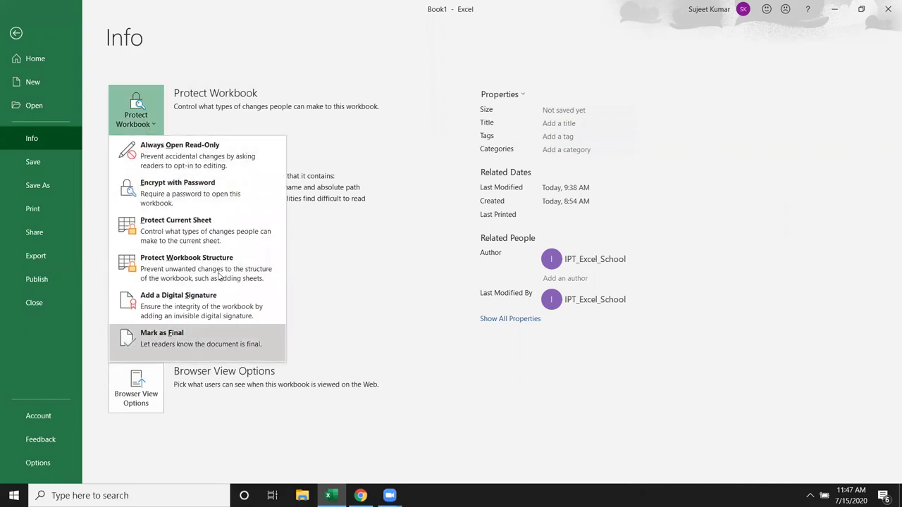
pyautogui.click(361, 147)
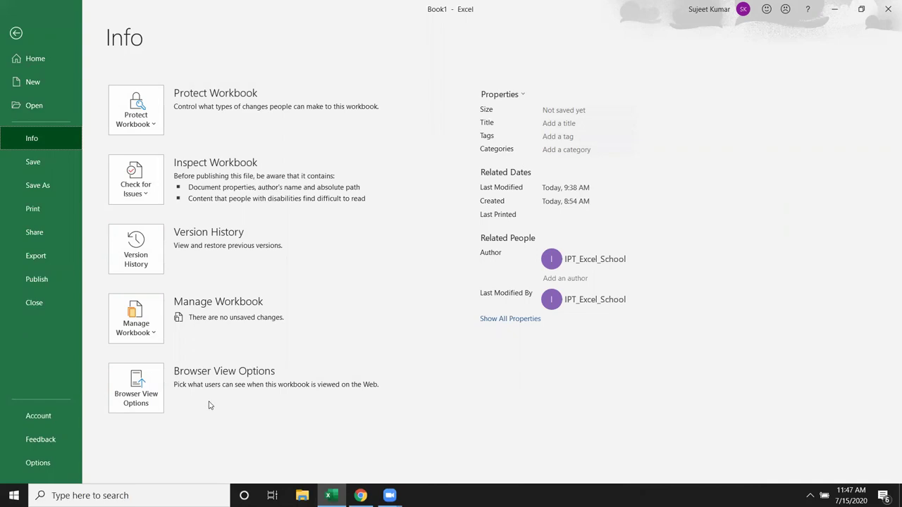
pyautogui.click(41, 164)
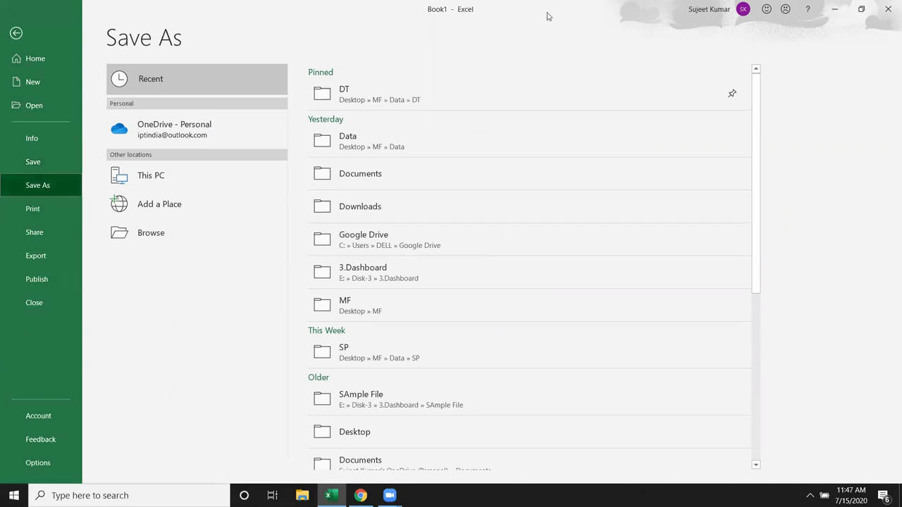
# Exit Backstage back to Book1's empty Sheet1 grid
pyautogui.press('Escape')
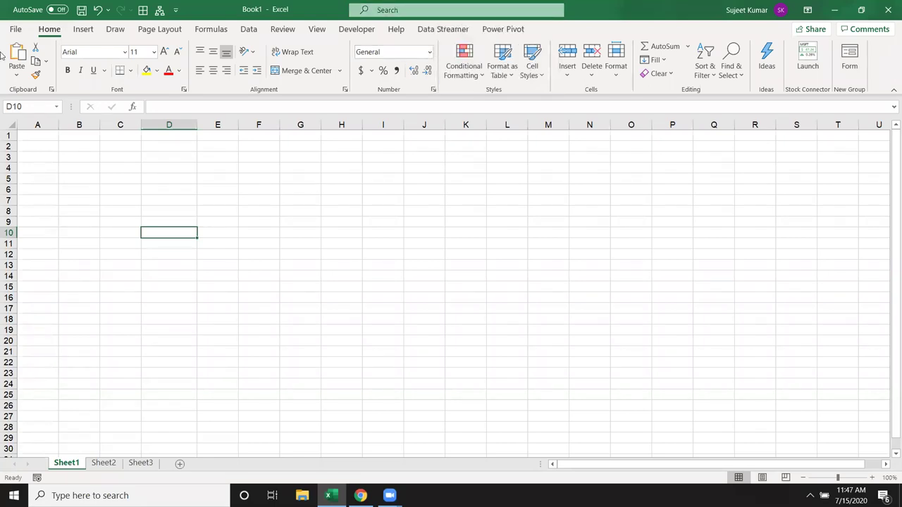
# Reopen File > Save As and scroll recent folders down to Desktop, 2020 and PowerBI2020
pyautogui.click(10, 31)
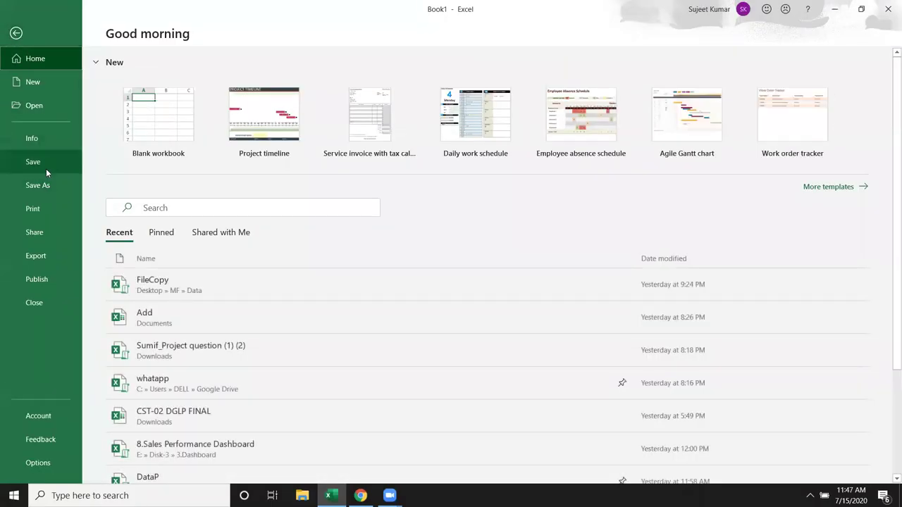
pyautogui.click(47, 184)
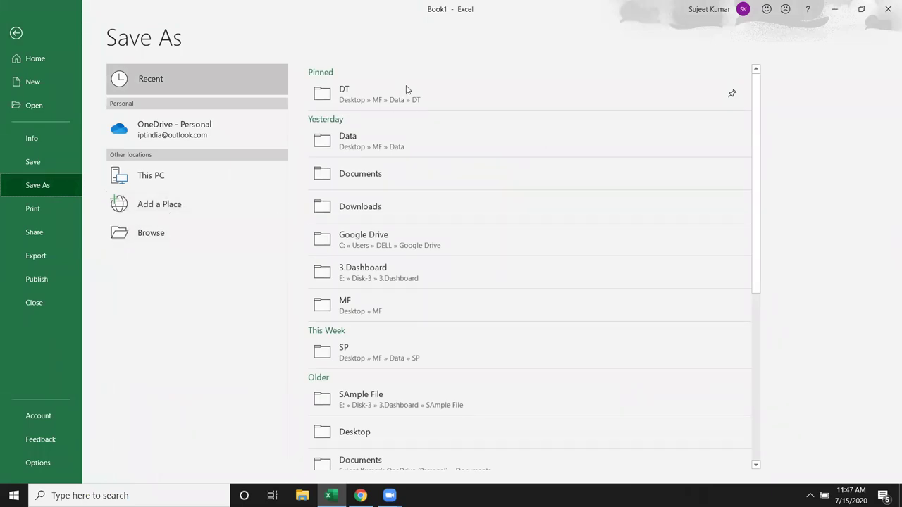
pyautogui.scroll(-3, 413, 296)
pyautogui.scroll(3, 413, 320)
pyautogui.scroll(-3, 401, 367)
pyautogui.scroll(-1, 402, 367)
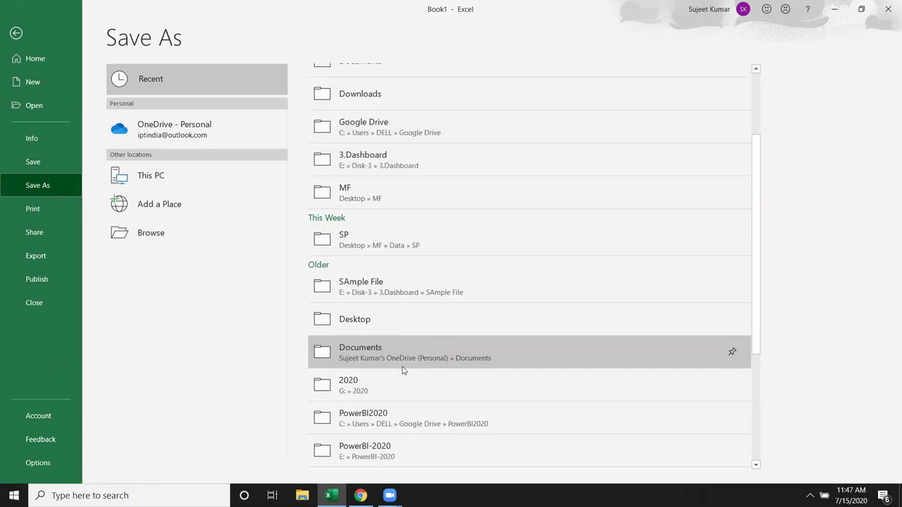
pyautogui.scroll(4, 395, 356)
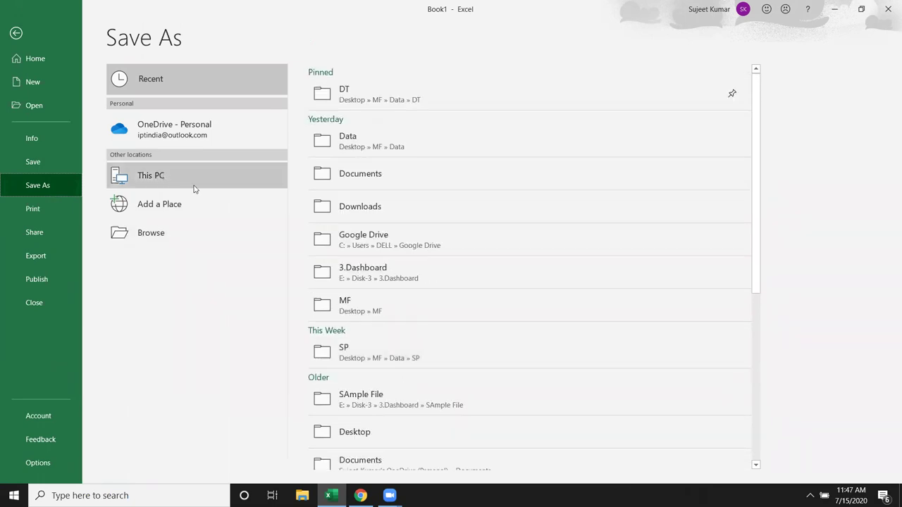
# In the full save dialog, target the Desktop, rename Book1 to Data, and view file types
pyautogui.click(168, 233)
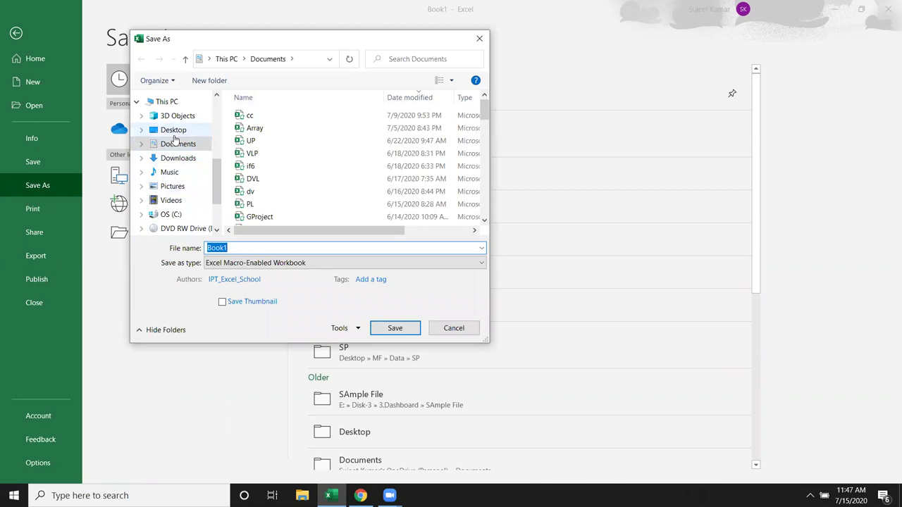
pyautogui.click(176, 131)
pyautogui.doubleClick(226, 248)
pyautogui.write('Data')
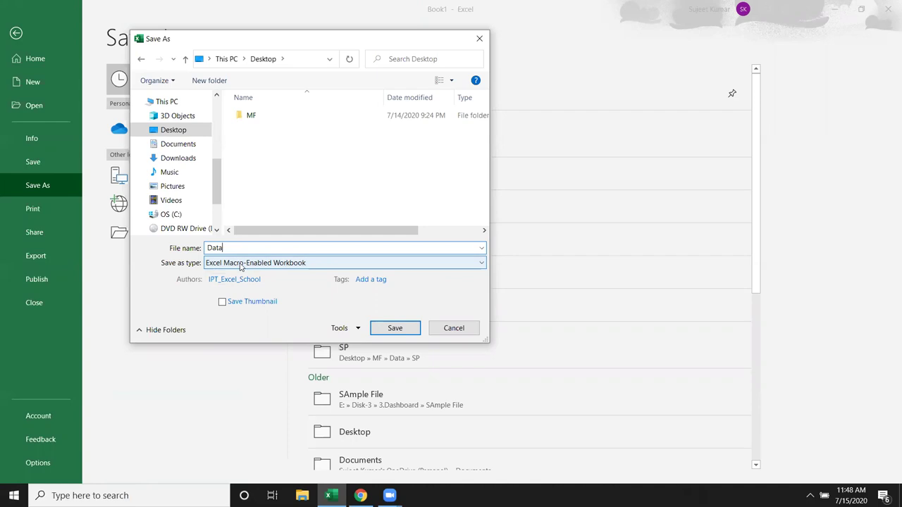
pyautogui.click(240, 266)
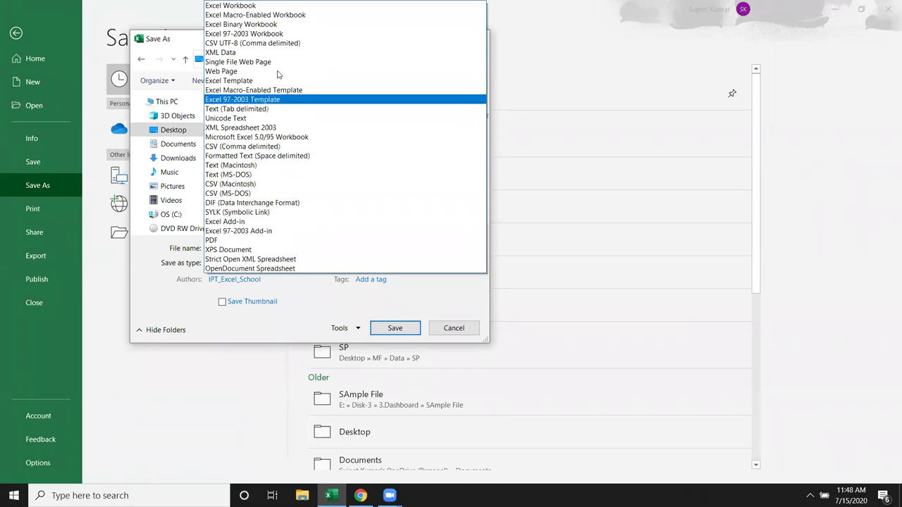
# Set the file type to Excel Workbook, then change it to Excel Macro-Enabled Workbook
pyautogui.click(258, 5)
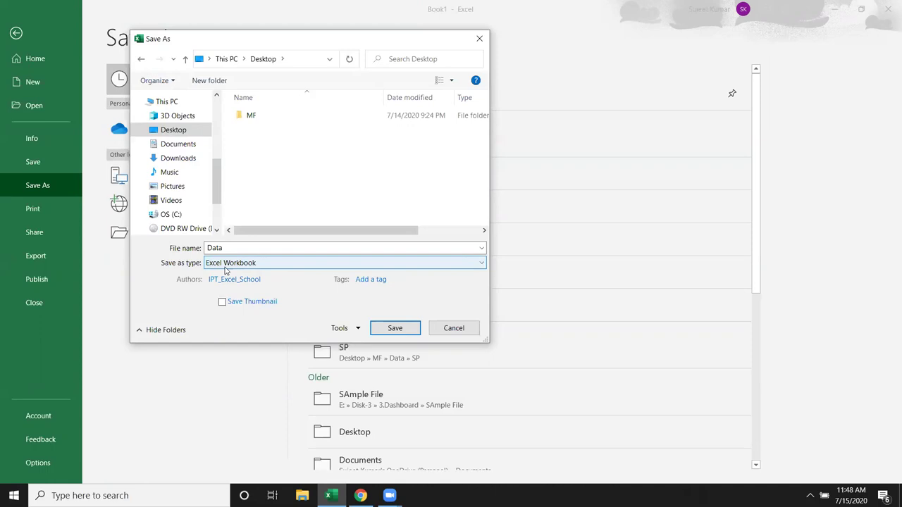
pyautogui.click(225, 266)
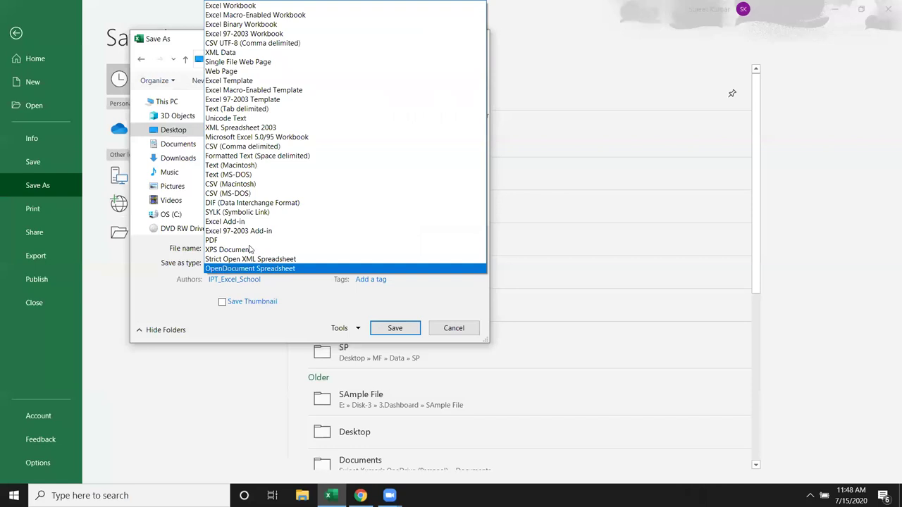
pyautogui.click(269, 14)
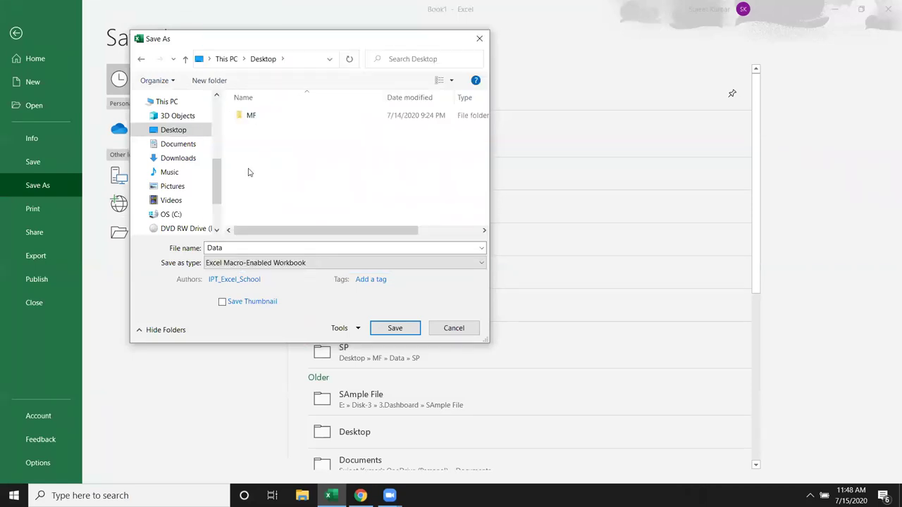
# Pick Excel Binary Workbook as the save type, then cancel the save dialog without saving
pyautogui.click(262, 263)
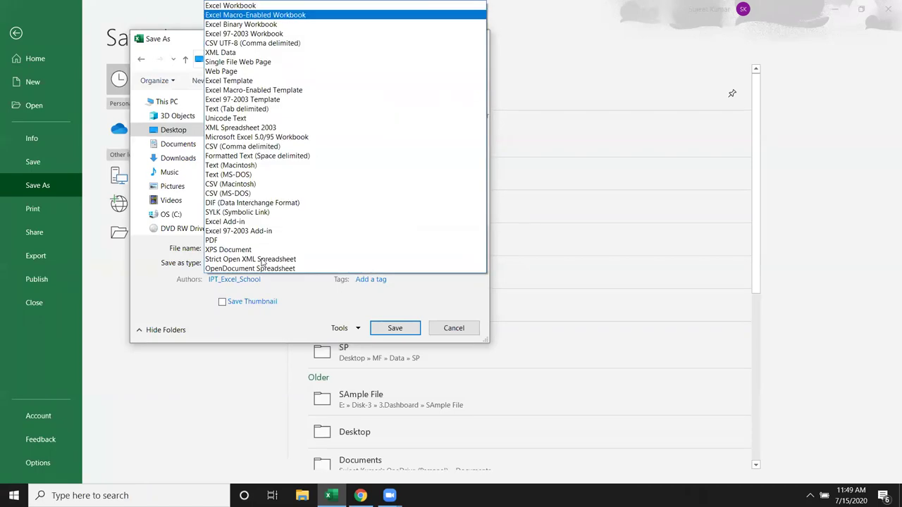
pyautogui.click(240, 26)
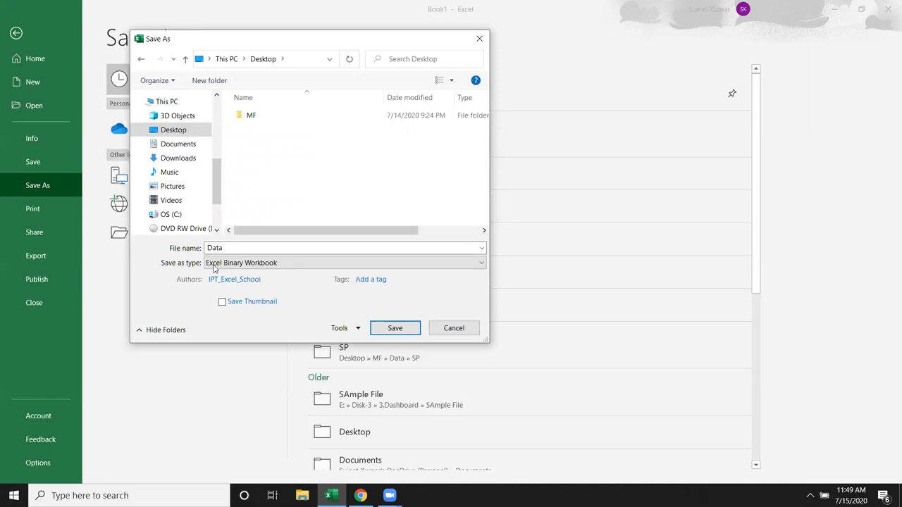
pyautogui.click(215, 264)
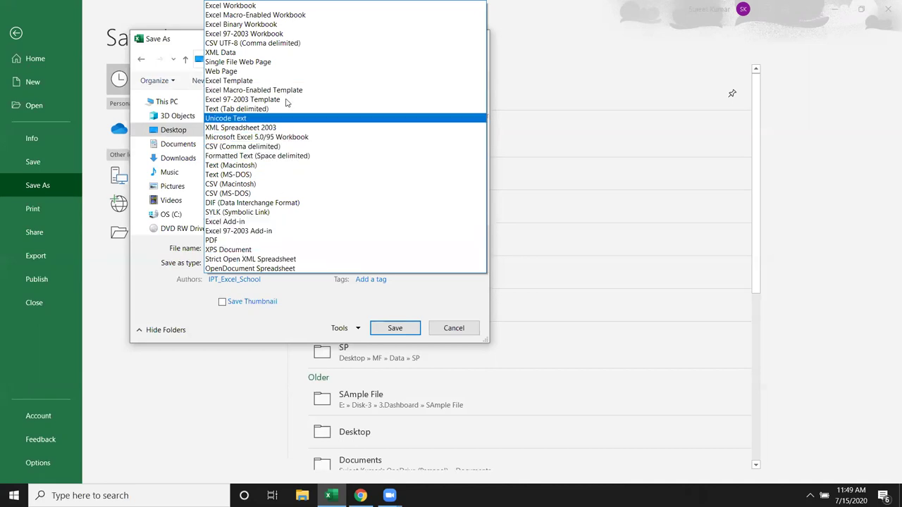
pyautogui.click(296, 37)
pyautogui.press('Escape')
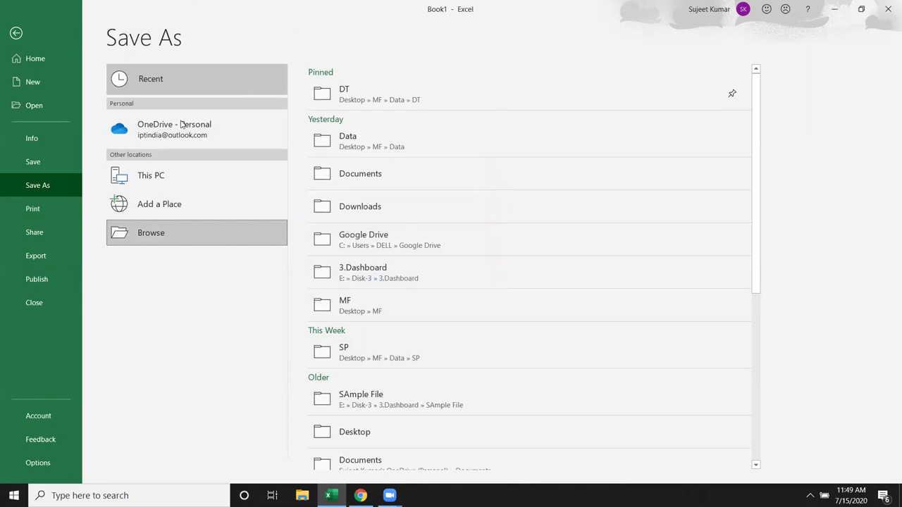
# Enter the formula =RANDBETWEEN(10,90) in cell A1
pyautogui.click(46, 208)
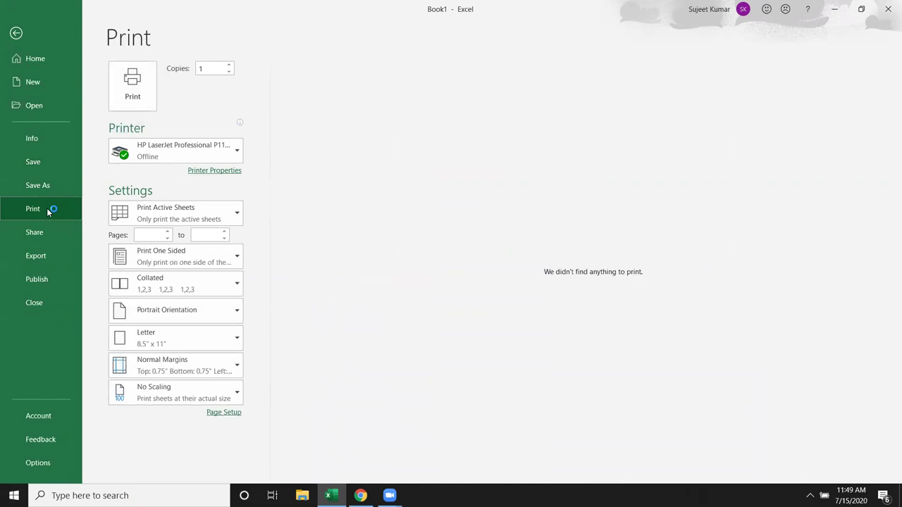
pyautogui.press('Escape')
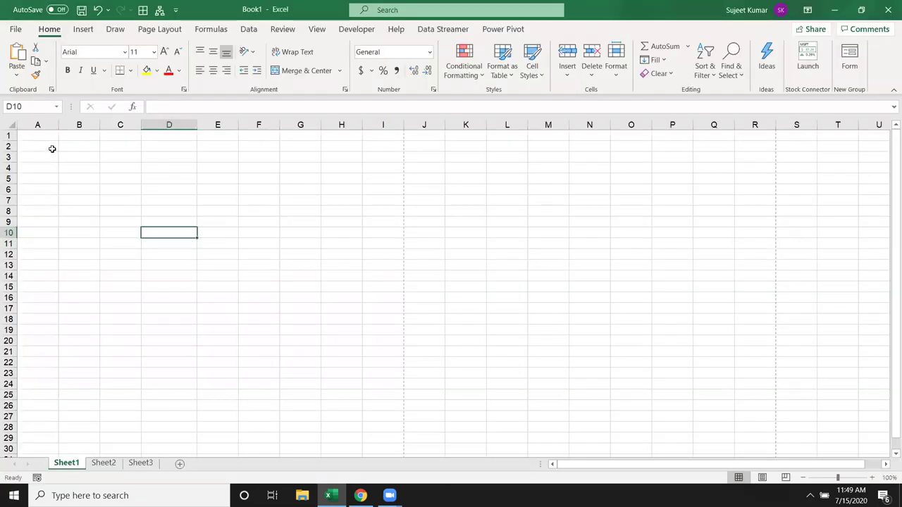
pyautogui.click(44, 135)
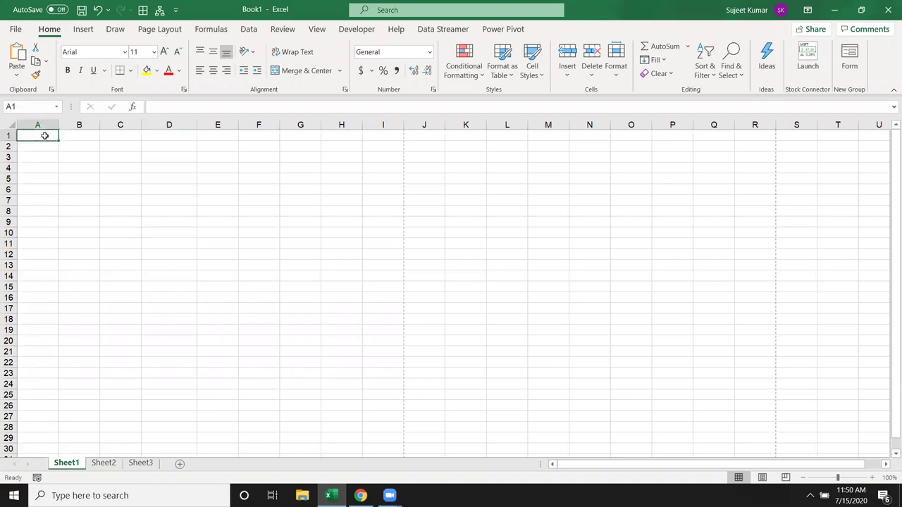
pyautogui.write('=ra')
pyautogui.press('Down')
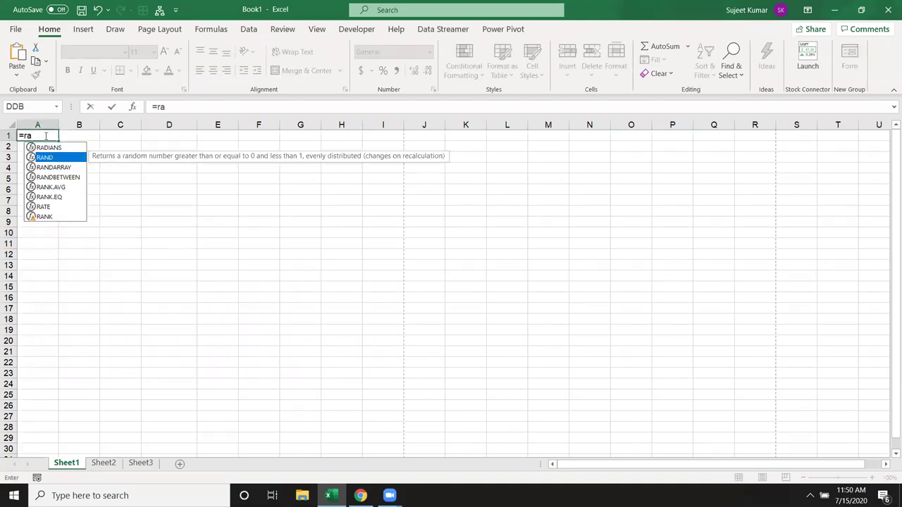
pyautogui.press('Down')
pyautogui.press('Down')
pyautogui.press('Tab')
pyautogui.write('10')
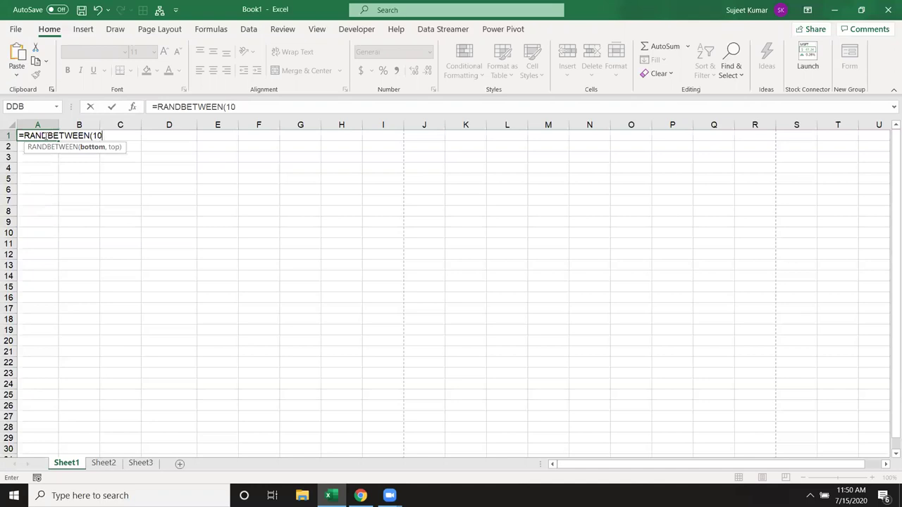
pyautogui.write(',90))')
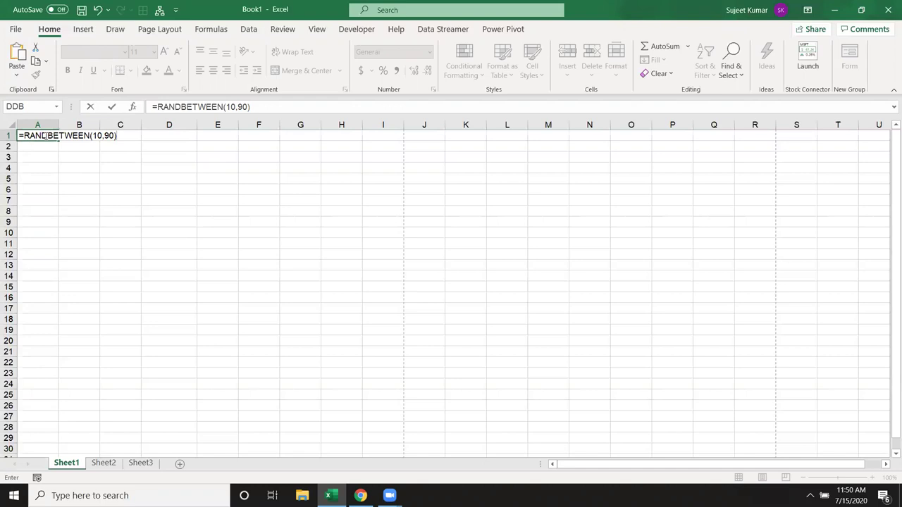
pyautogui.press('Return')
# Select A1:H30 and fill the formula right and down with Ctrl+R and Ctrl+D
pyautogui.moveTo(42, 135); pyautogui.dragTo(539, 394)
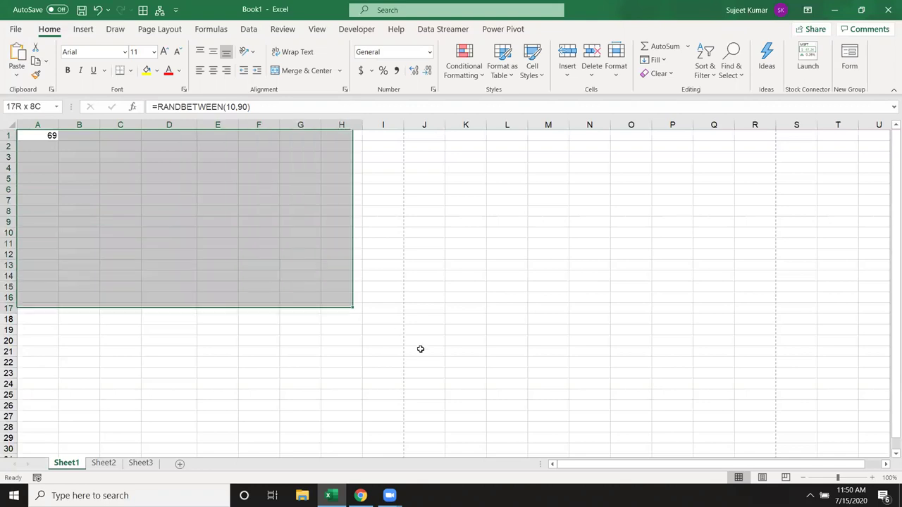
pyautogui.moveTo(39, 135)
pyautogui.mouseDown()
pyautogui.moveTo(260, 416)
pyautogui.moveTo(350, 441)
pyautogui.mouseUp()
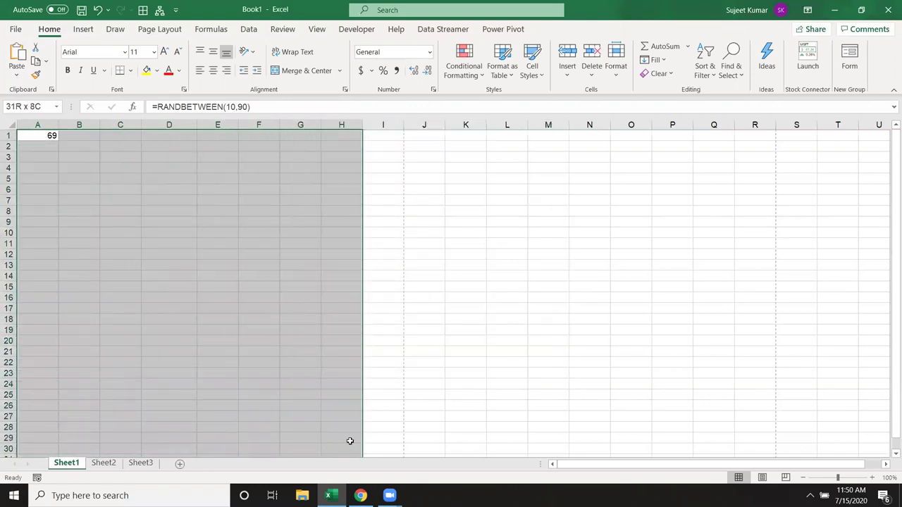
pyautogui.hotkey('ctrl', 'p')
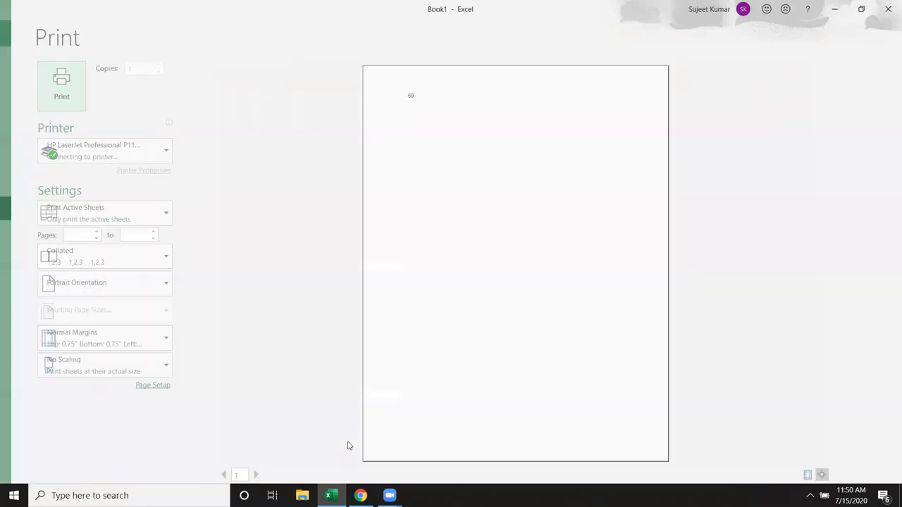
pyautogui.press('Escape')
pyautogui.hotkey('ctrl', 'r')
pyautogui.hotkey('ctrl', 'd')
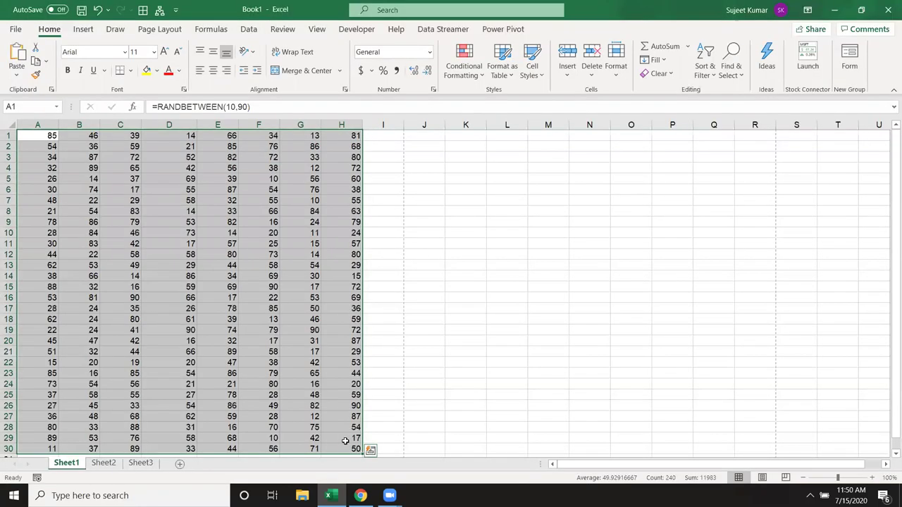
pyautogui.click(263, 265)
pyautogui.hotkey('ctrl', 'p')
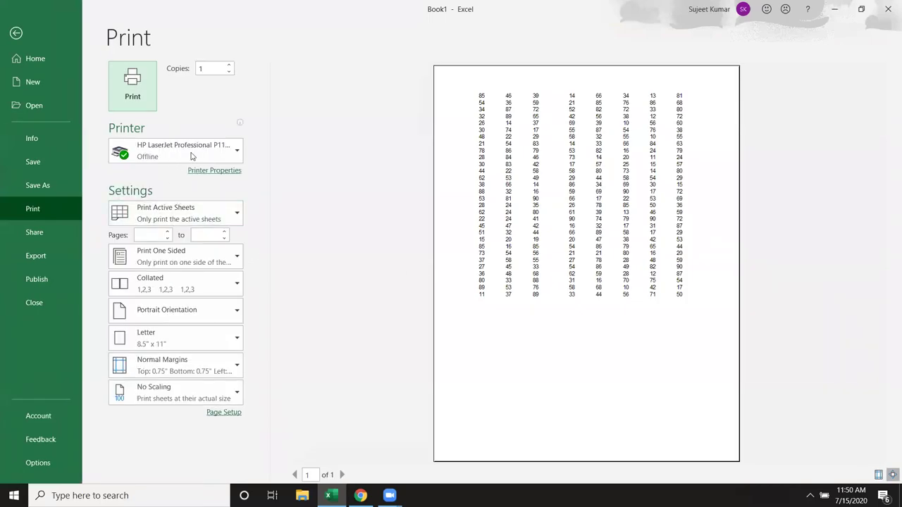
pyautogui.doubleClick(215, 68)
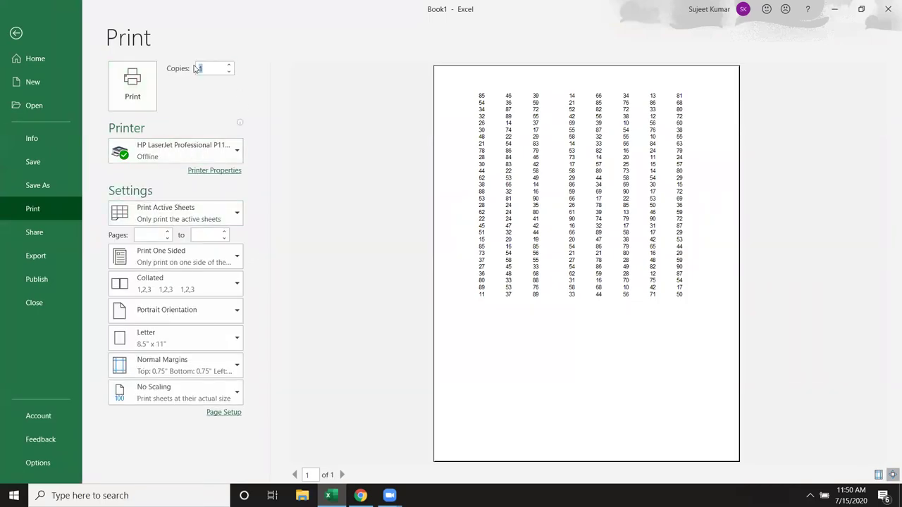
pyautogui.click(192, 150)
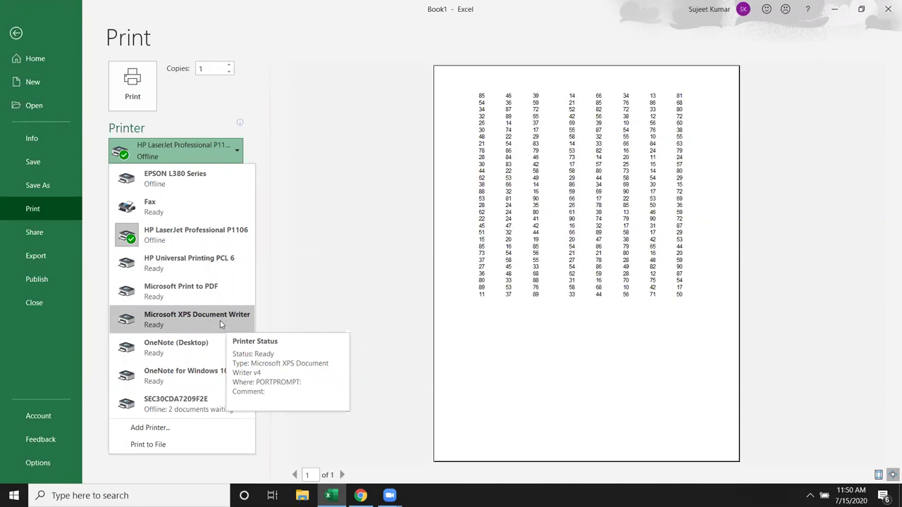
pyautogui.press('Escape')
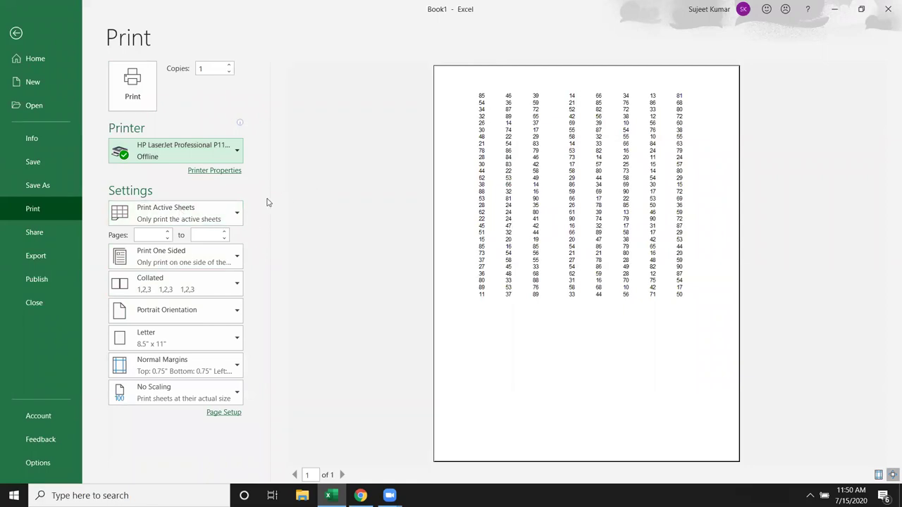
pyautogui.press('Escape')
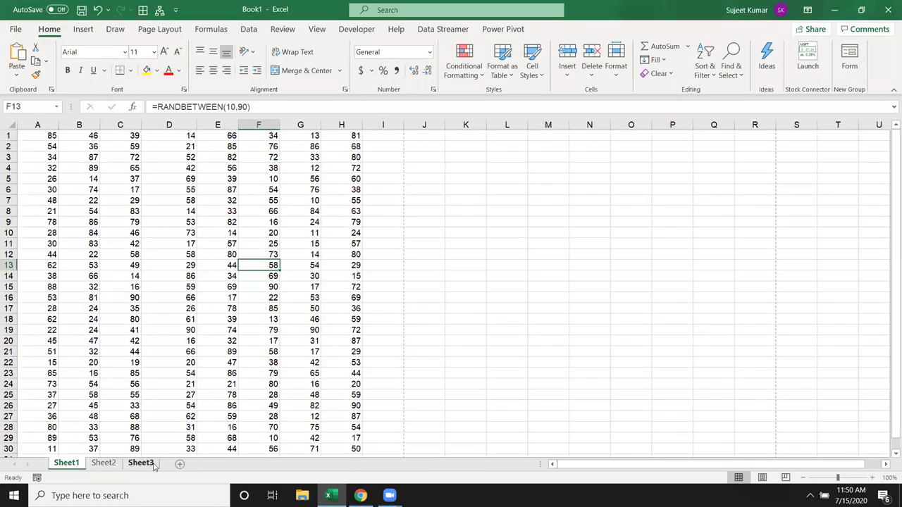
# Add a new worksheet Sheet4, then return to Sheet1
pyautogui.click(106, 463)
pyautogui.click(135, 465)
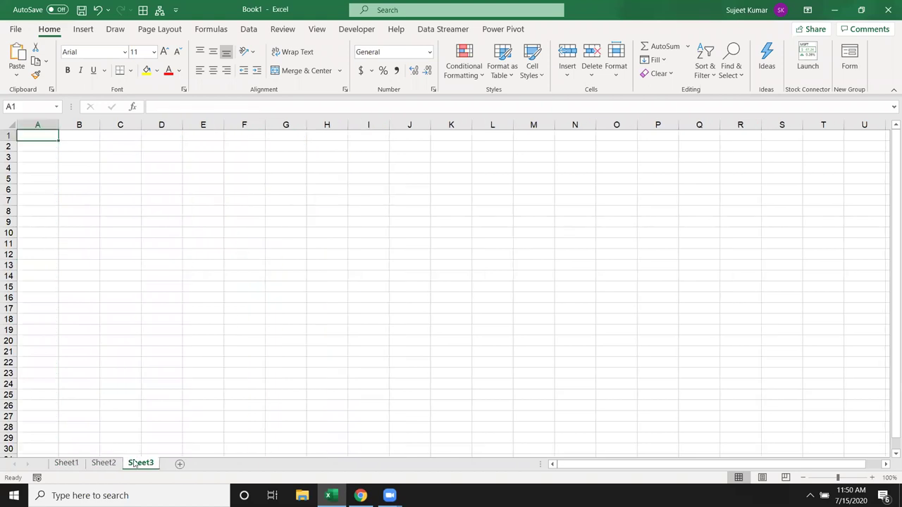
pyautogui.click(179, 464)
pyautogui.click(106, 463)
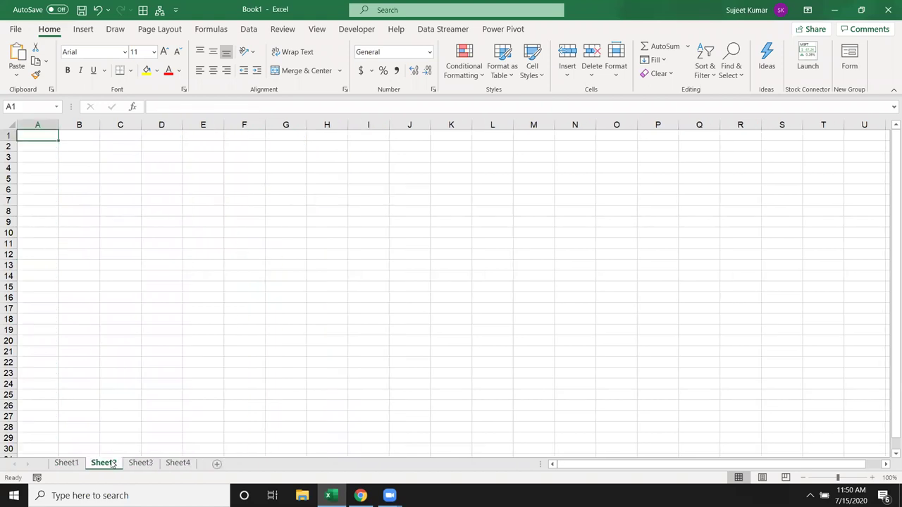
pyautogui.click(83, 465)
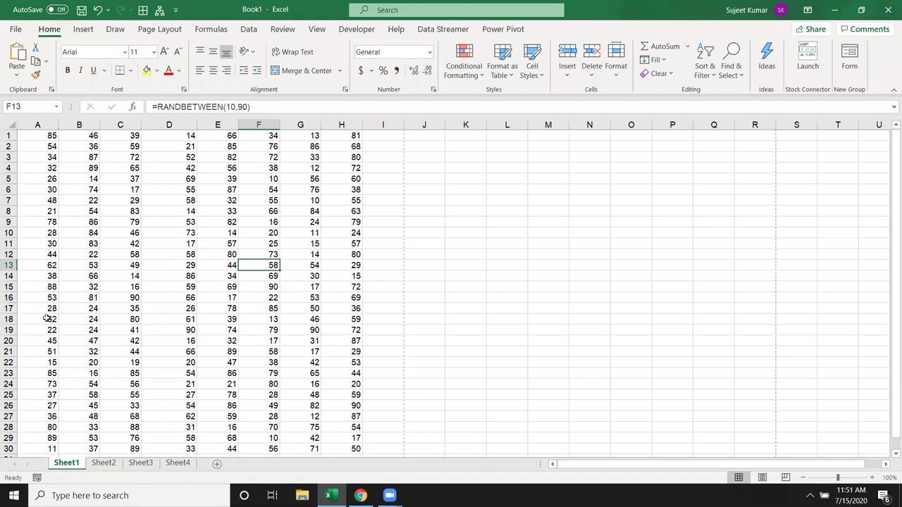
# Select cell A7 and preview Sheet1 for printing with Ctrl+P
pyautogui.click(78, 222)
pyautogui.click(49, 211)
pyautogui.click(42, 200)
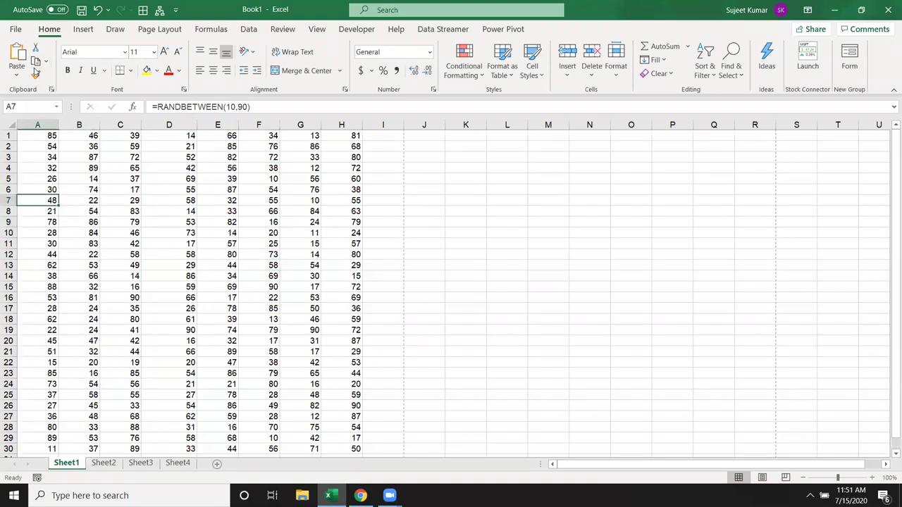
pyautogui.hotkey('ctrl', 'p')
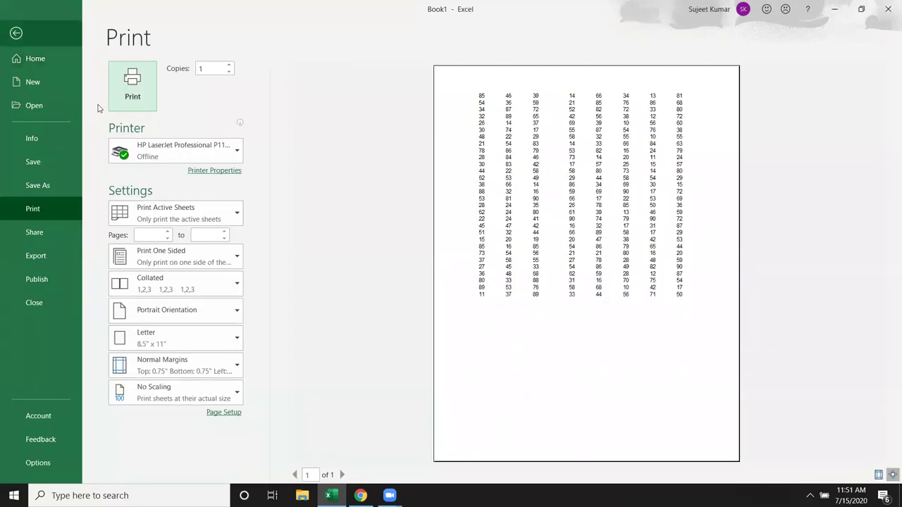
# Print pages 1 to 10, keeping Active Sheets and one-sided printing unchanged
pyautogui.click(159, 220)
pyautogui.click(313, 241)
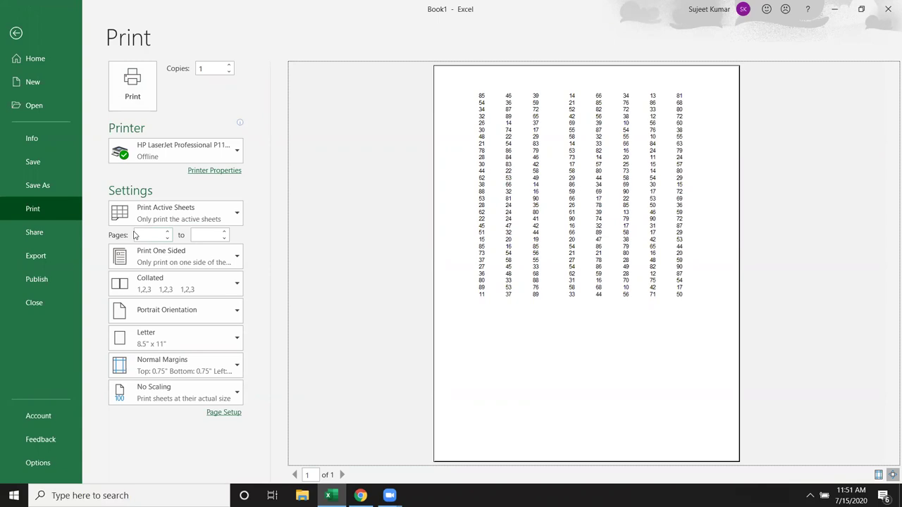
pyautogui.click(150, 235)
pyautogui.click(169, 235)
pyautogui.press('Tab')
pyautogui.write('10')
pyautogui.click(294, 252)
pyautogui.click(195, 266)
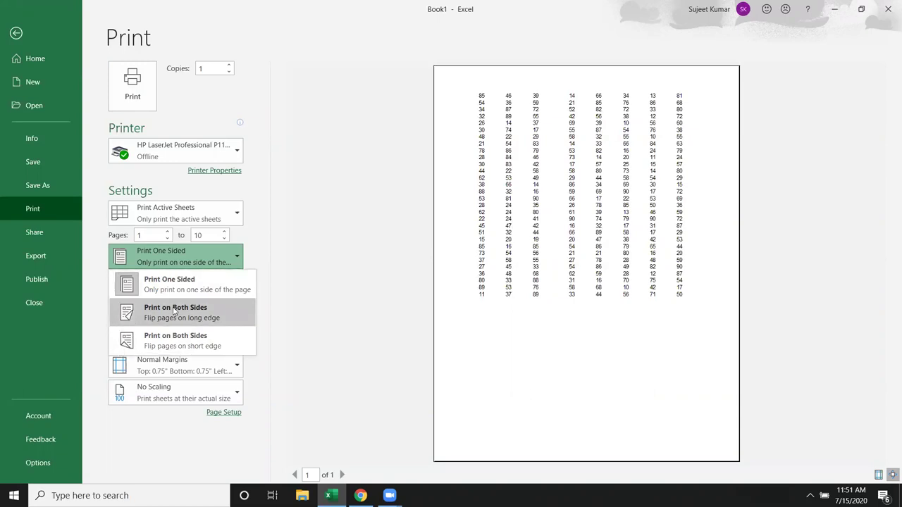
pyautogui.click(281, 277)
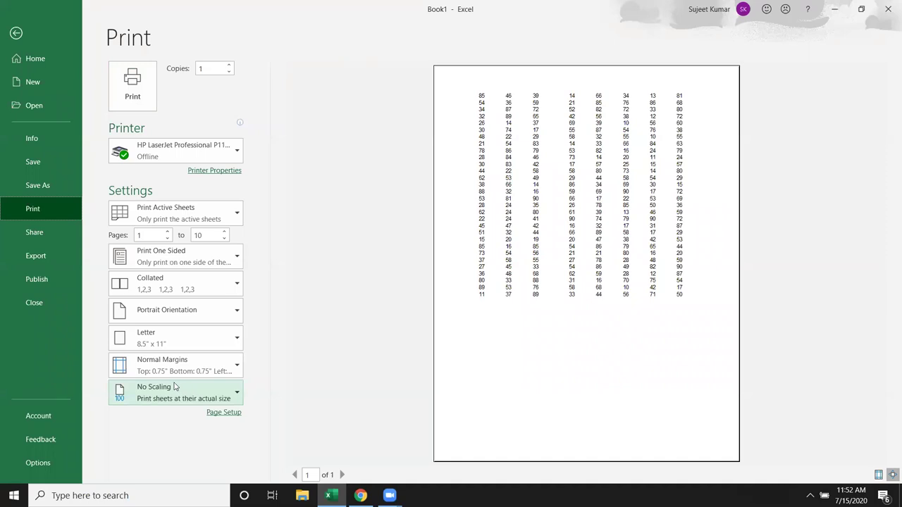
# Review the orientation and paper size choices, keeping Letter paper
pyautogui.click(172, 315)
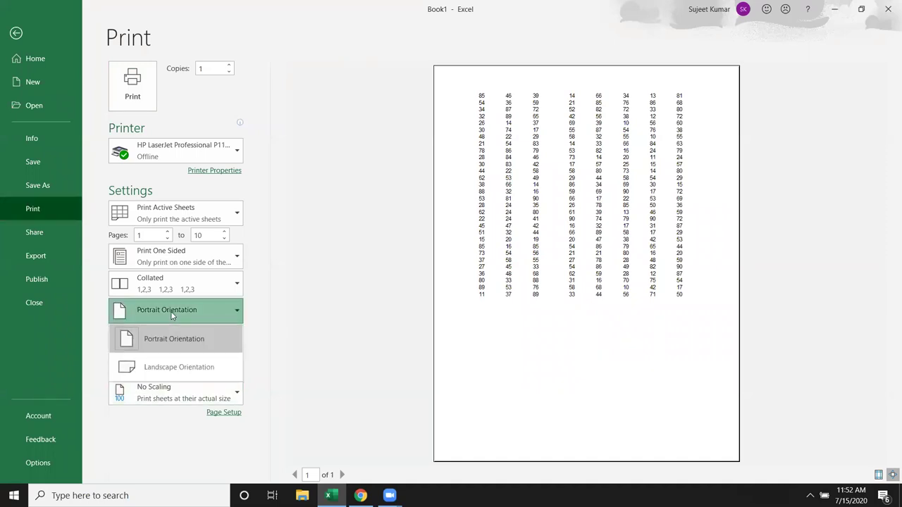
pyautogui.click(310, 316)
pyautogui.click(227, 332)
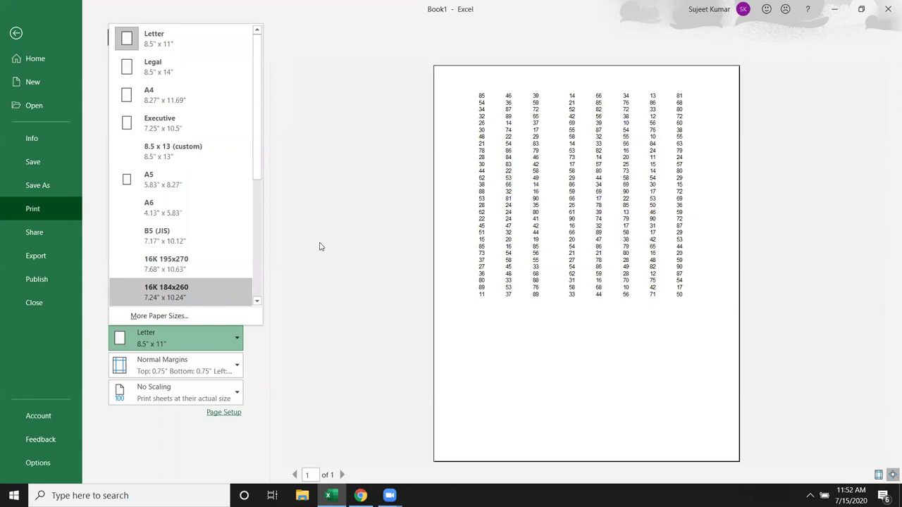
pyautogui.scroll(-3, 187, 273)
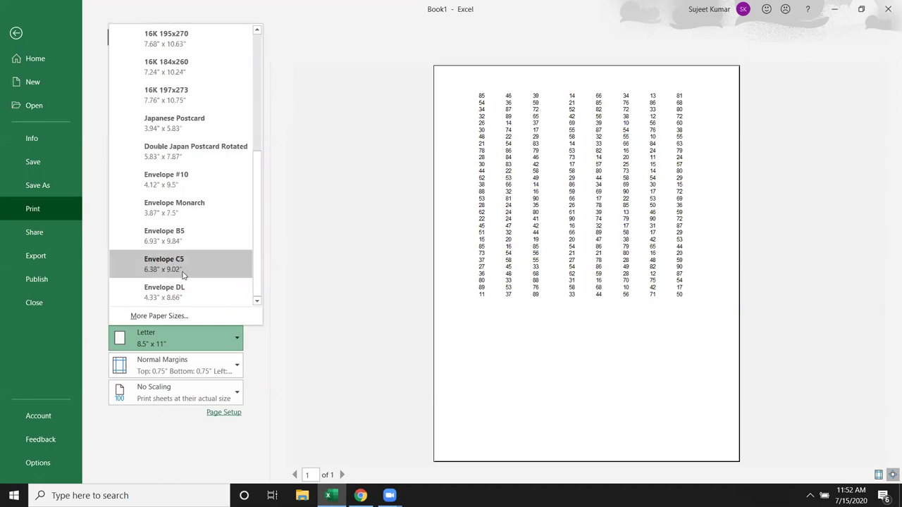
pyautogui.click(300, 265)
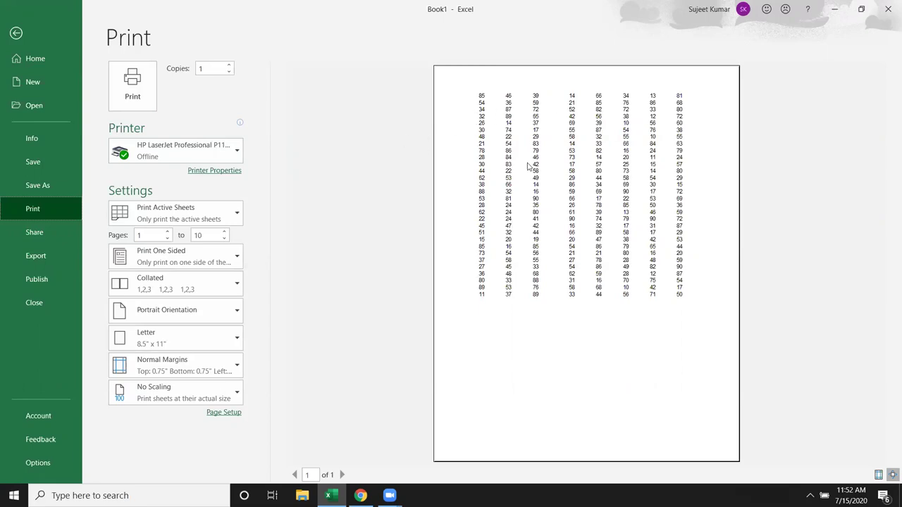
# Try Wide margins, settle on Narrow, and open Custom Margins in Page Setup
pyautogui.click(188, 369)
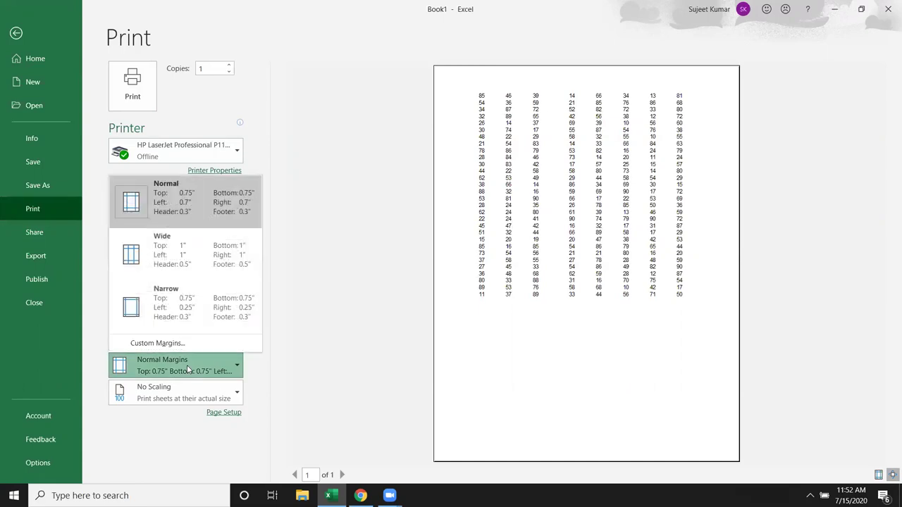
pyautogui.click(169, 252)
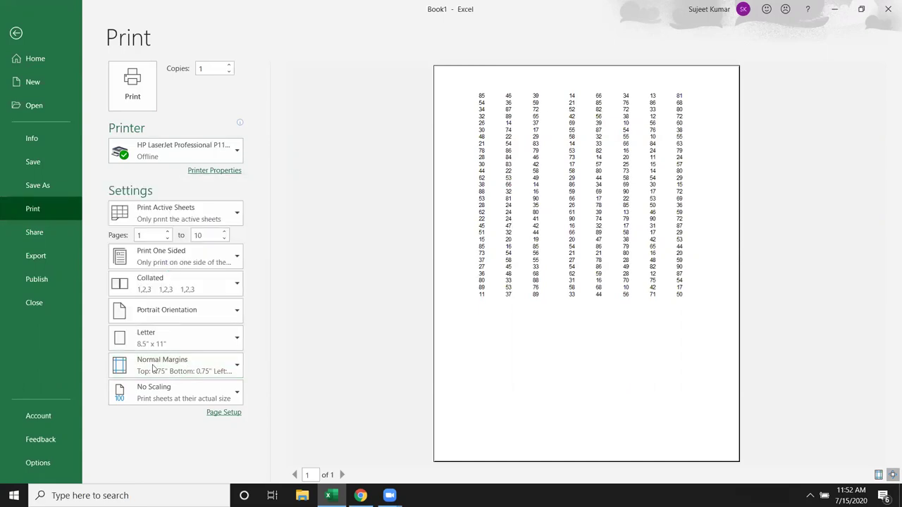
pyautogui.click(154, 366)
pyautogui.click(164, 317)
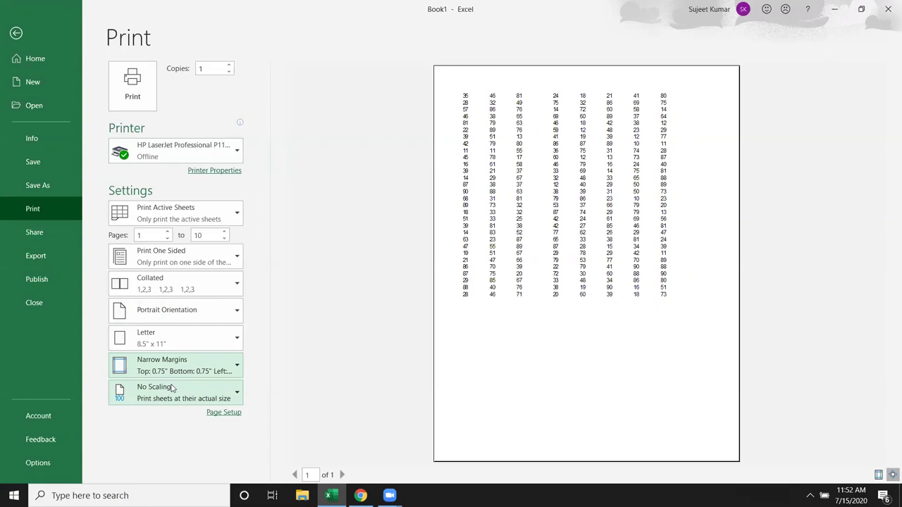
pyautogui.click(174, 377)
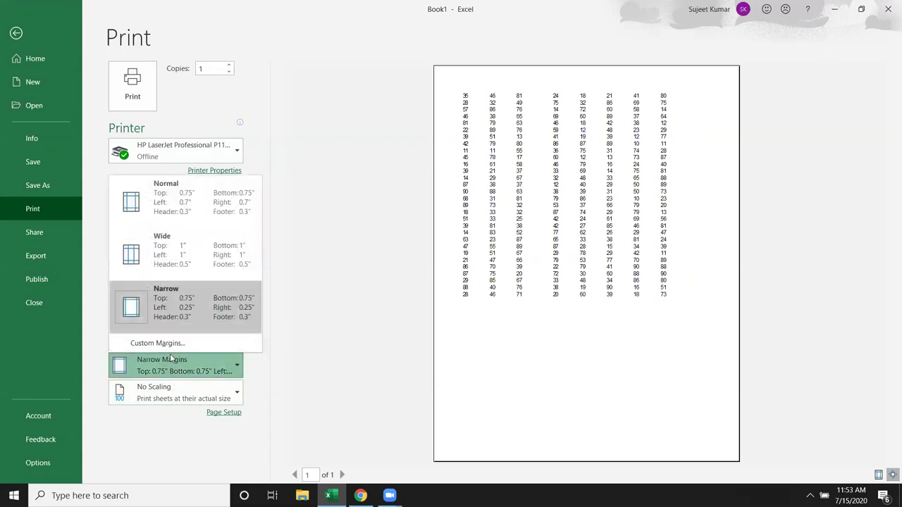
pyautogui.click(174, 343)
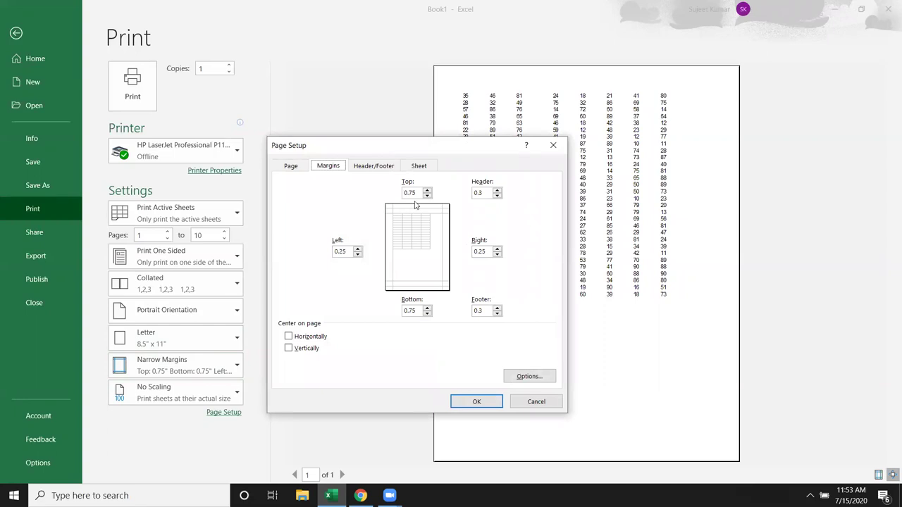
# Close Page Setup and bring up the workbook's Share options with OneDrive upload
pyautogui.click(553, 145)
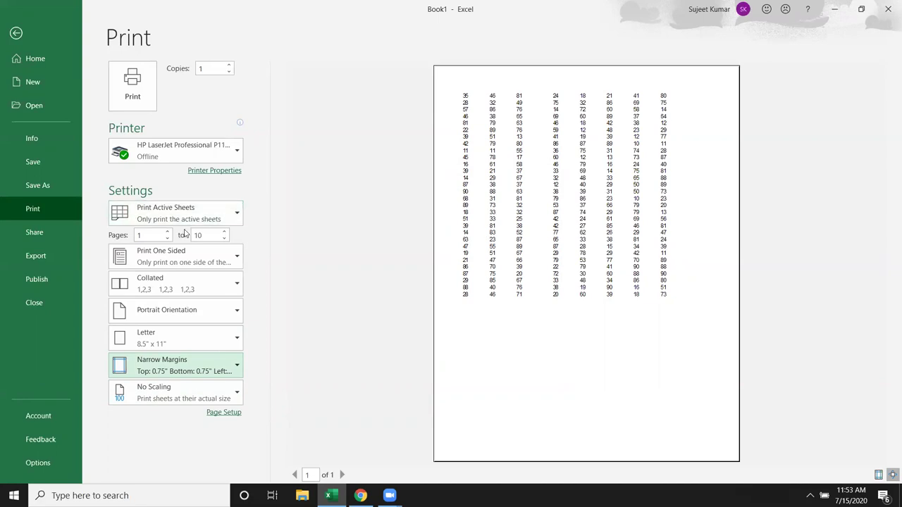
pyautogui.click(59, 244)
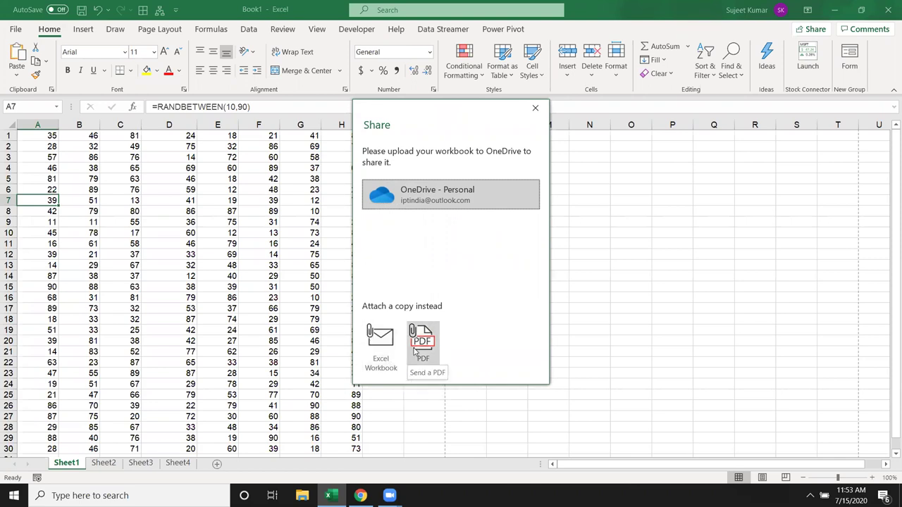
# Dismiss the Share pane and show Export's Change File Type choices like CSV
pyautogui.click(415, 350)
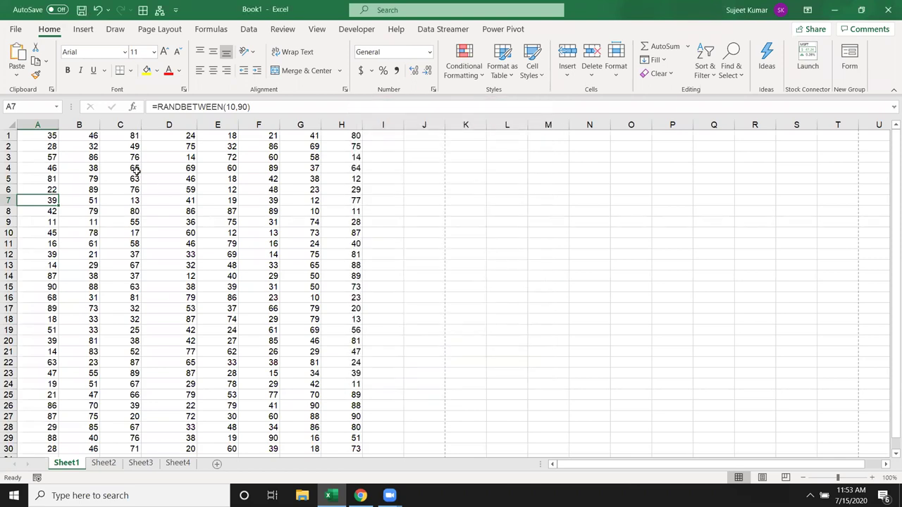
pyautogui.click(16, 28)
pyautogui.click(15, 29)
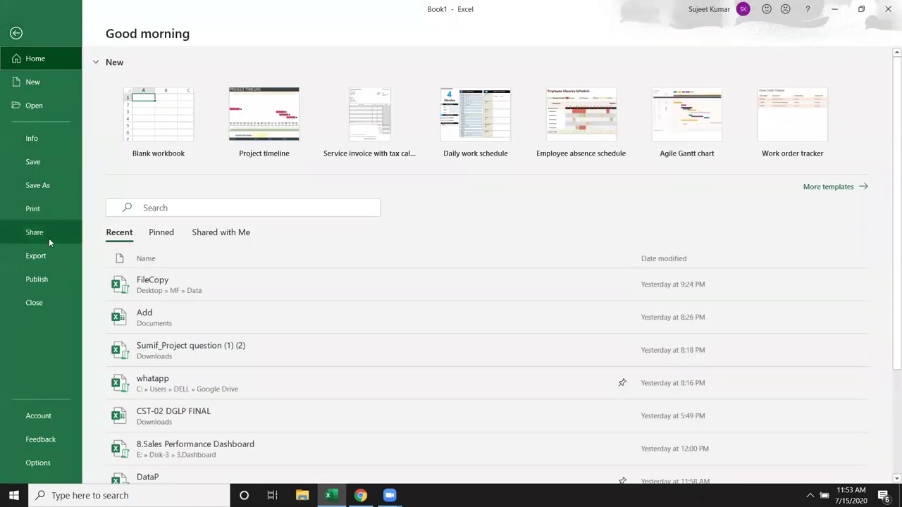
pyautogui.click(58, 258)
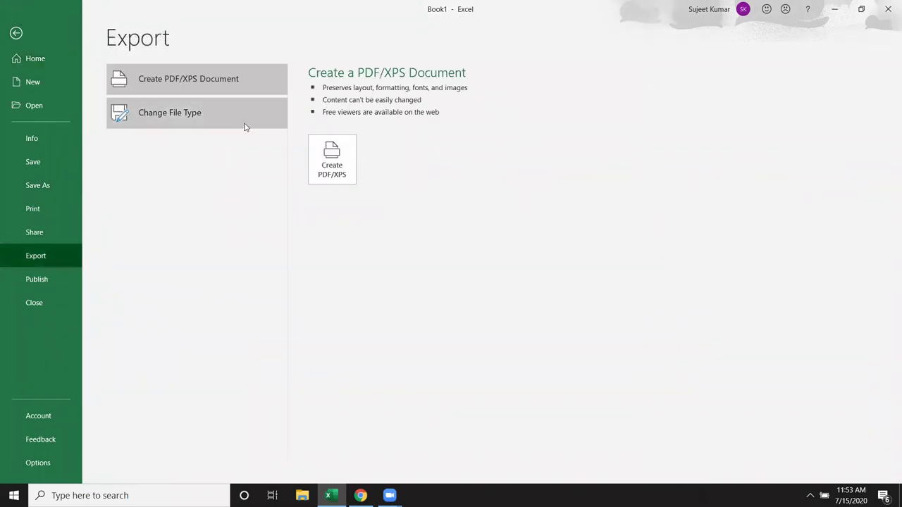
pyautogui.click(246, 124)
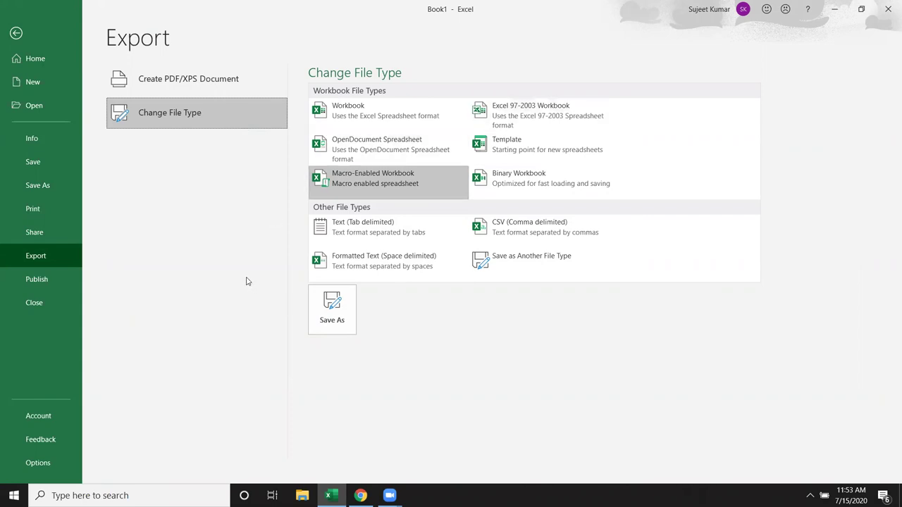
# View the Publish page, then the Account page with Microsoft 365 product details
pyautogui.click(46, 285)
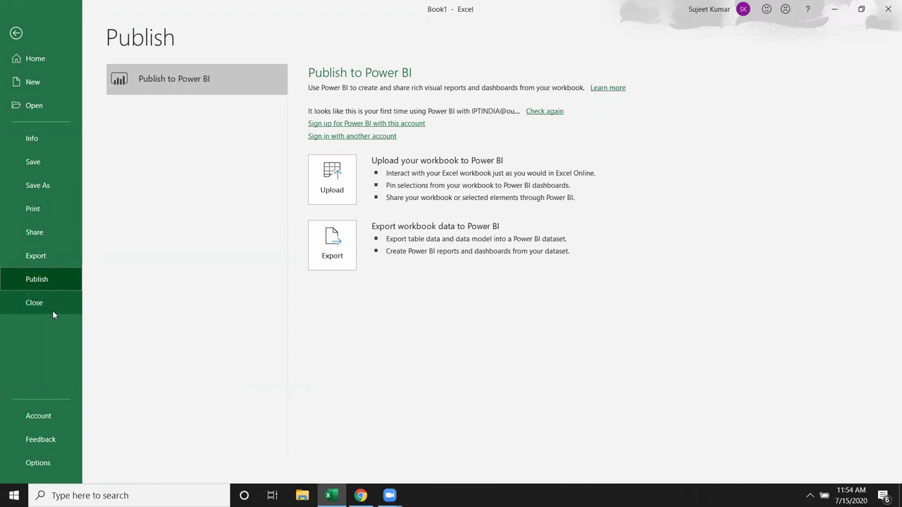
pyautogui.click(52, 416)
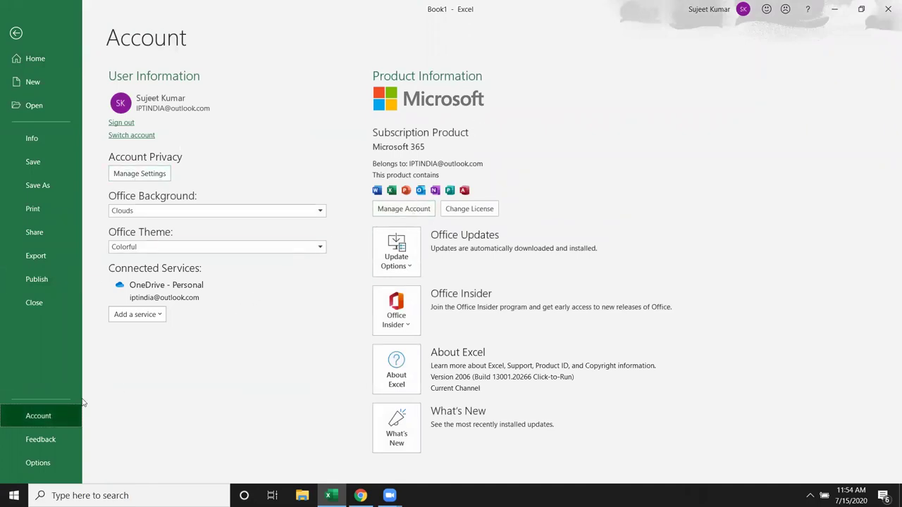
# Run Update Now from Update Options, then go to the Feedback page
pyautogui.click(395, 271)
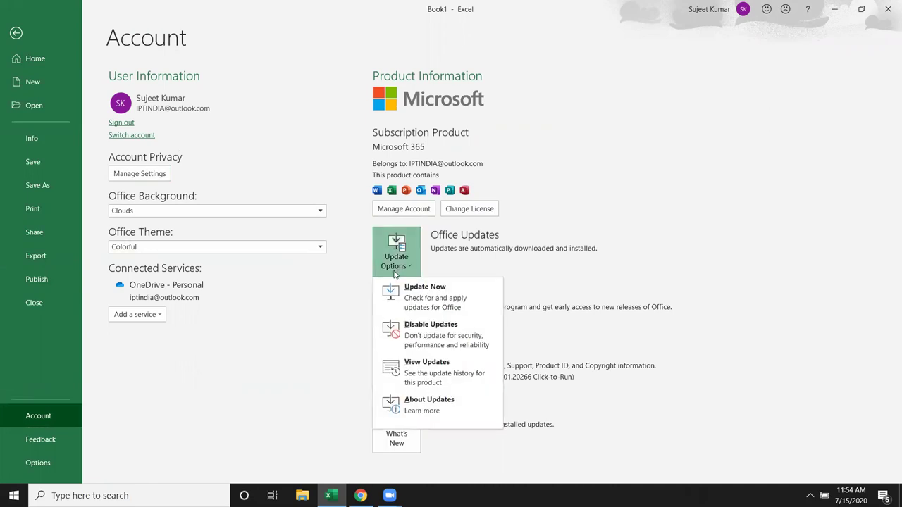
pyautogui.click(414, 299)
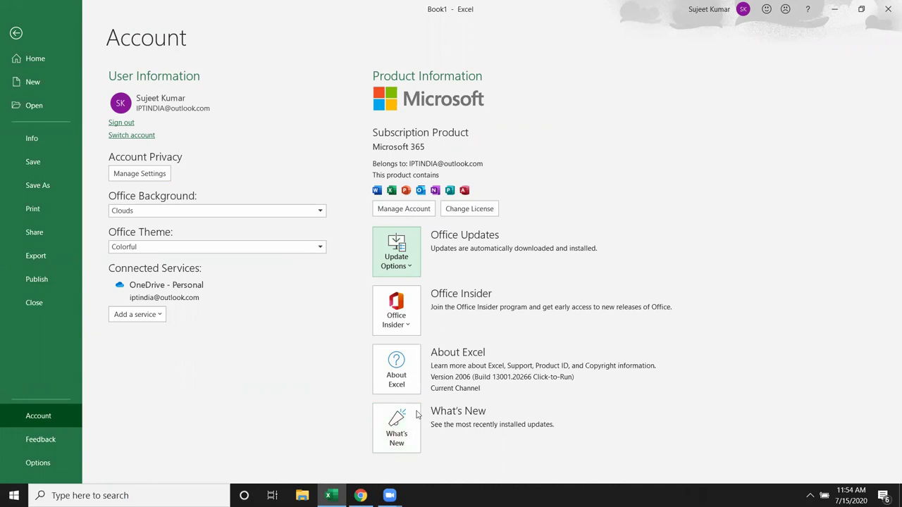
pyautogui.click(48, 441)
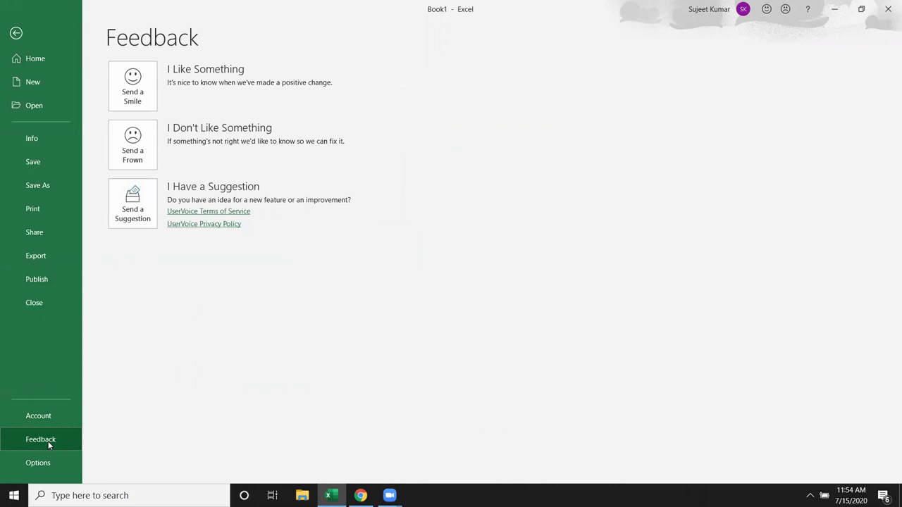
# Look through Excel Options, then close it with Esc to return to Sheet1's grid
pyautogui.click(141, 221)
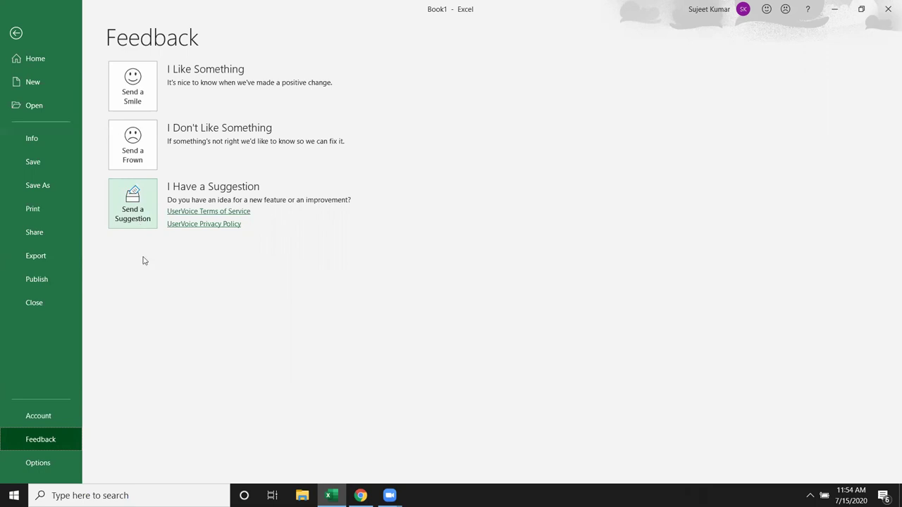
pyautogui.click(62, 461)
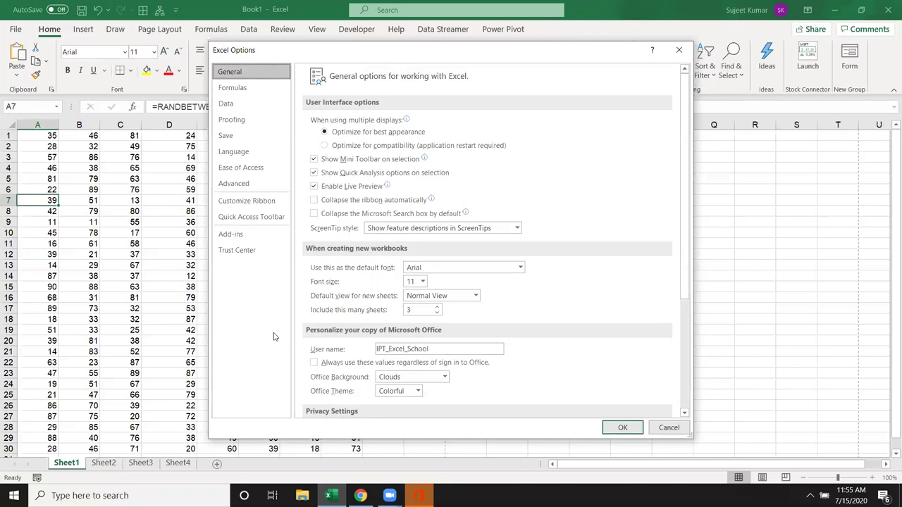
pyautogui.press('Escape')
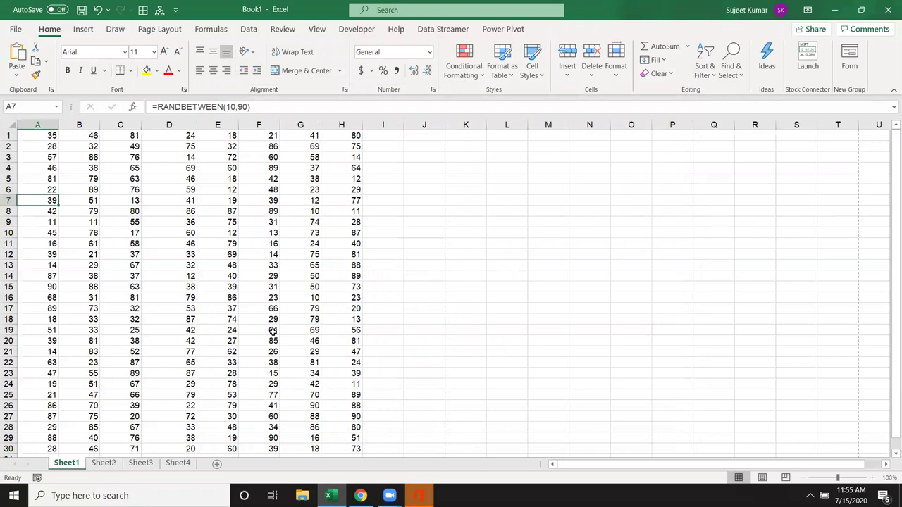
# Switch to Sheet3, then minimize and restore the Excel window
pyautogui.click(100, 466)
pyautogui.click(147, 466)
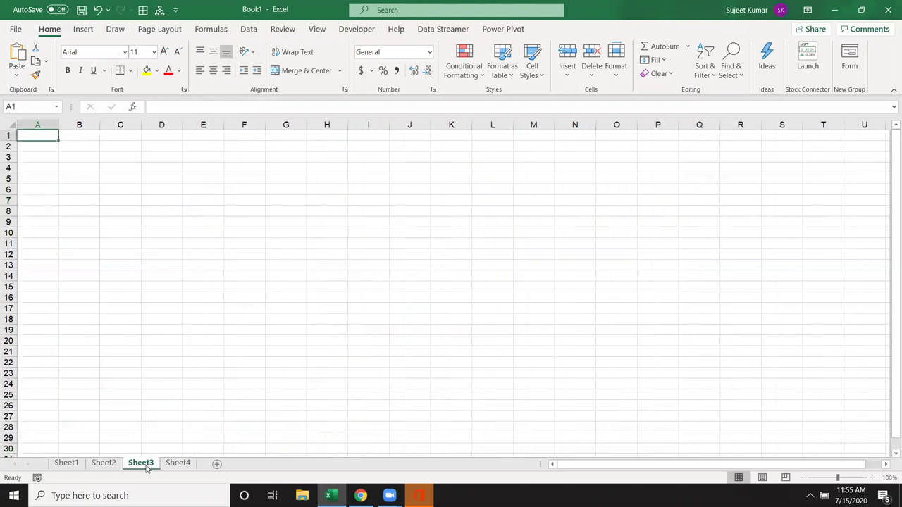
pyautogui.click(834, 10)
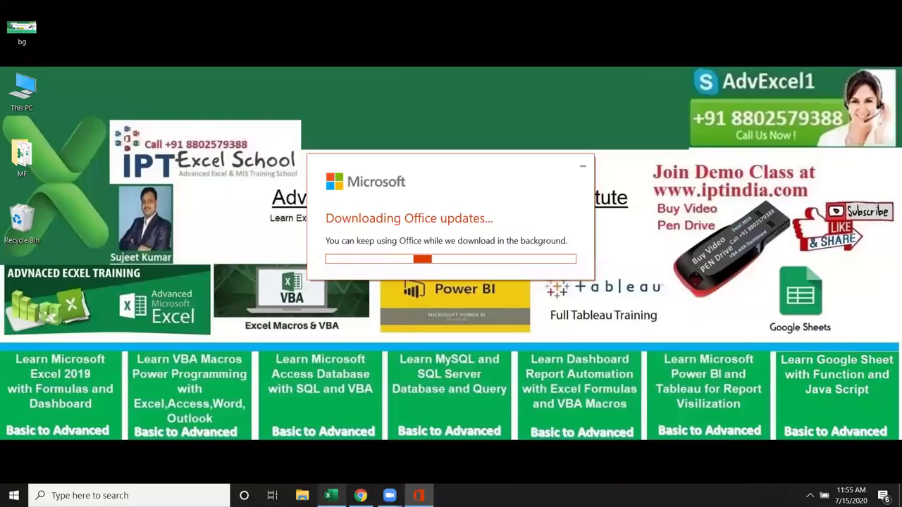
pyautogui.click(329, 496)
# Look through Sheet1, Sheet2 and Sheet4, then return to Sheet3
pyautogui.click(70, 468)
pyautogui.click(103, 469)
pyautogui.click(192, 469)
pyautogui.click(141, 465)
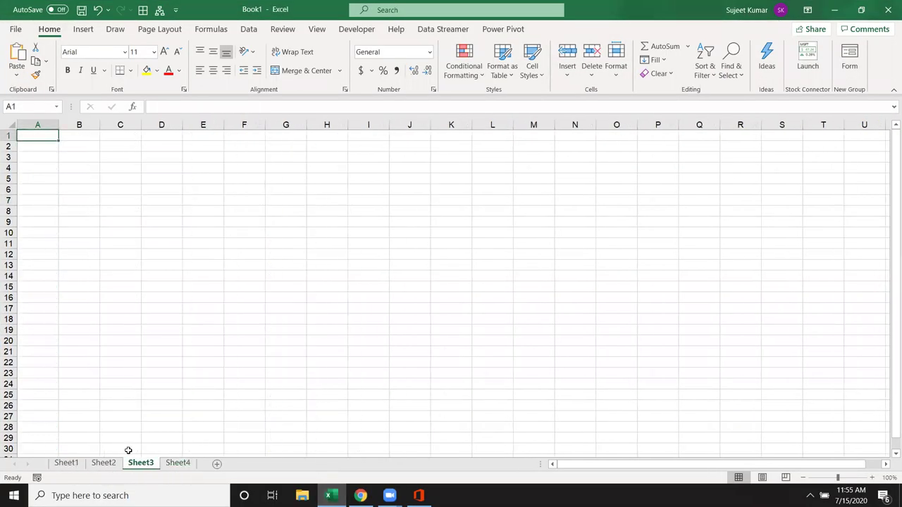
# Select column A, row 1, a few column C cells and cell B4 on the empty grid
pyautogui.click(32, 126)
pyautogui.click(9, 136)
pyautogui.click(27, 125)
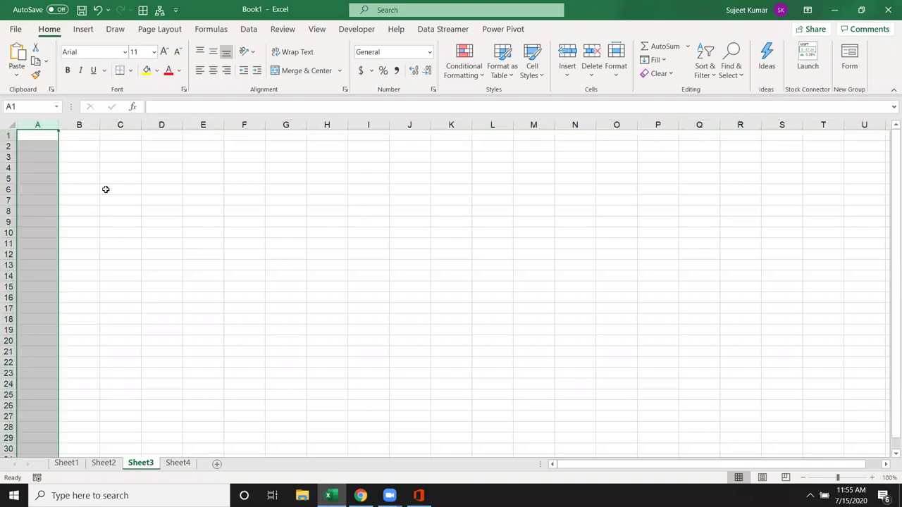
pyautogui.moveTo(123, 183); pyautogui.dragTo(127, 195)
pyautogui.click(74, 173)
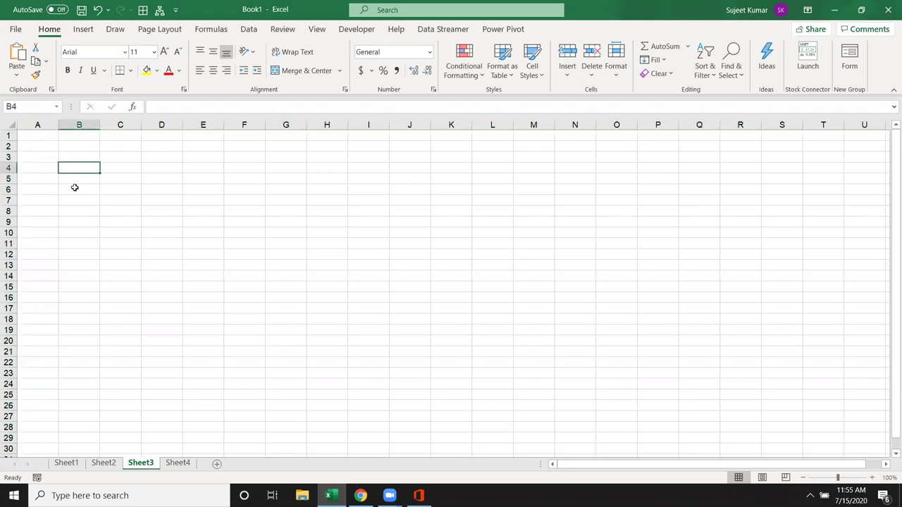
# Discard test text in B4, enter 256 in A2, and cancel a 658 entry in B2
pyautogui.write('dadas')
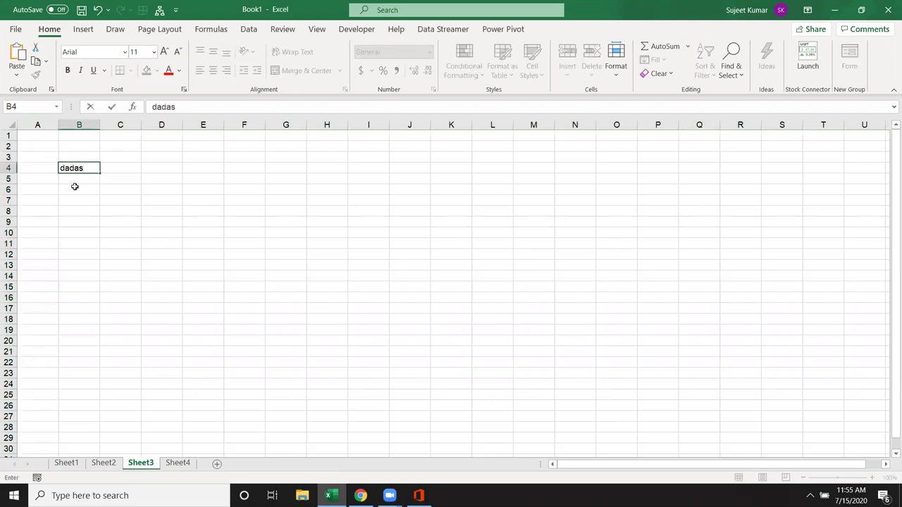
pyautogui.press('Escape')
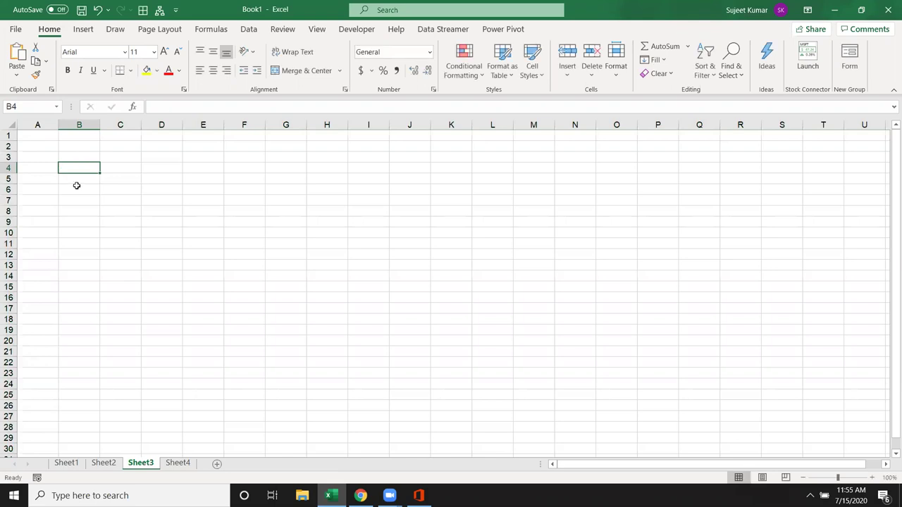
pyautogui.click(190, 209)
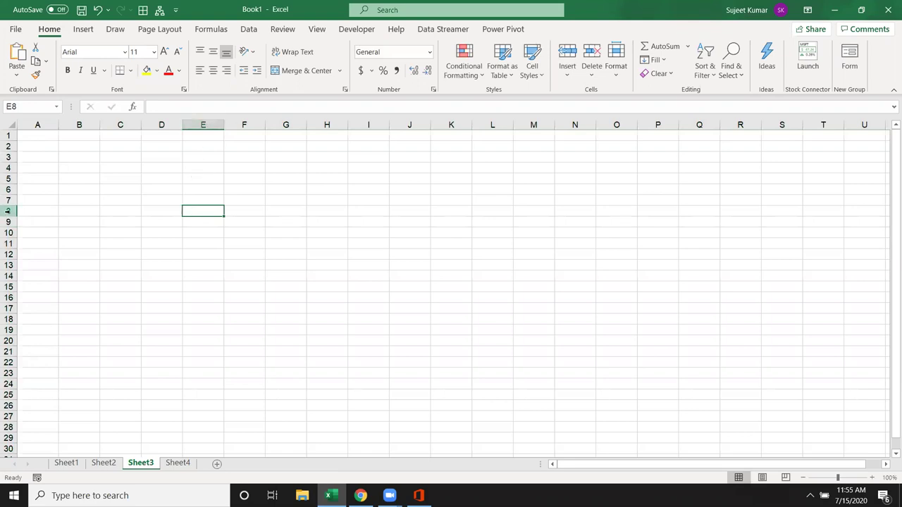
pyautogui.click(53, 157)
pyautogui.click(50, 146)
pyautogui.write('256')
pyautogui.press('Return')
pyautogui.click(75, 146)
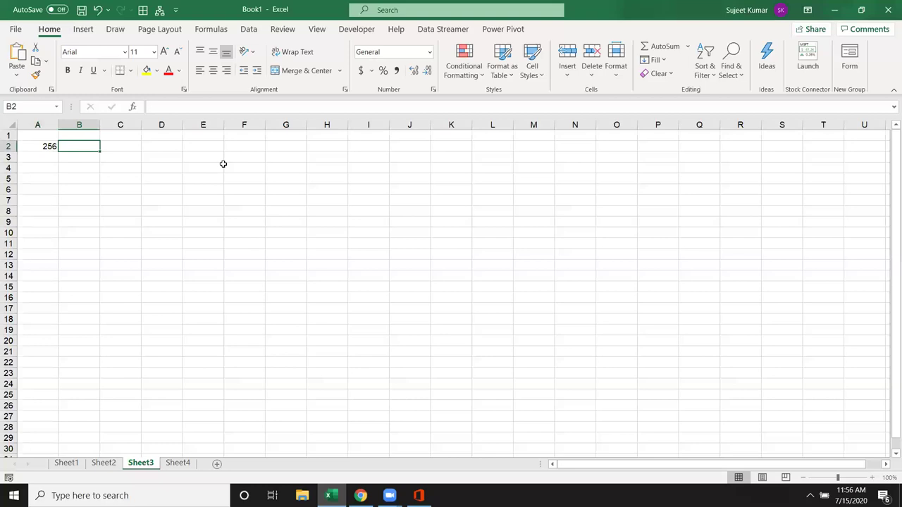
pyautogui.write('658')
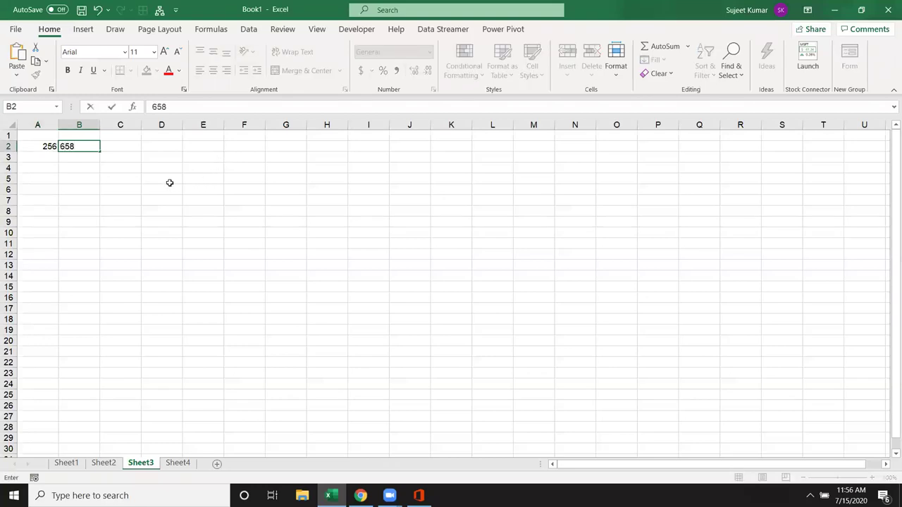
pyautogui.press('Escape')
# Put 30 in A2 and 20 in B2, then start a formula with = in C5
pyautogui.click(50, 146)
pyautogui.write('30')
pyautogui.click(72, 144)
pyautogui.write('20')
pyautogui.press('Return')
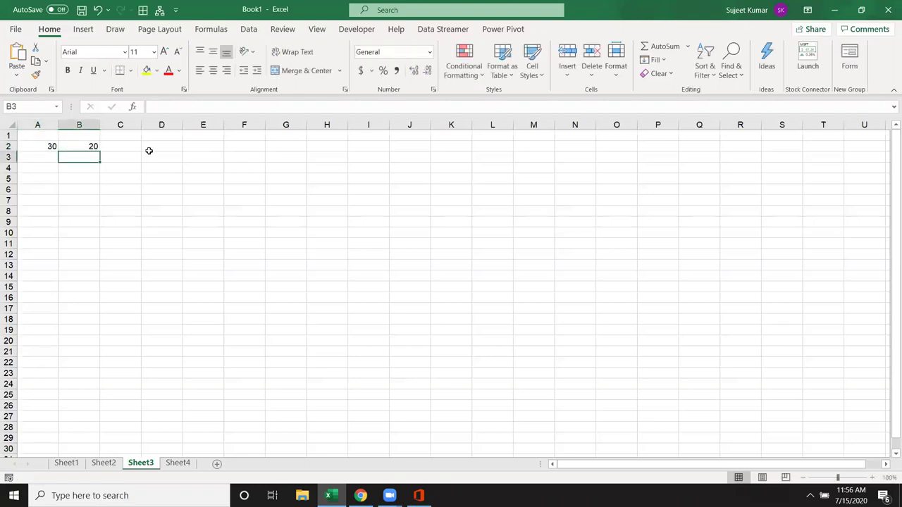
pyautogui.click(130, 178)
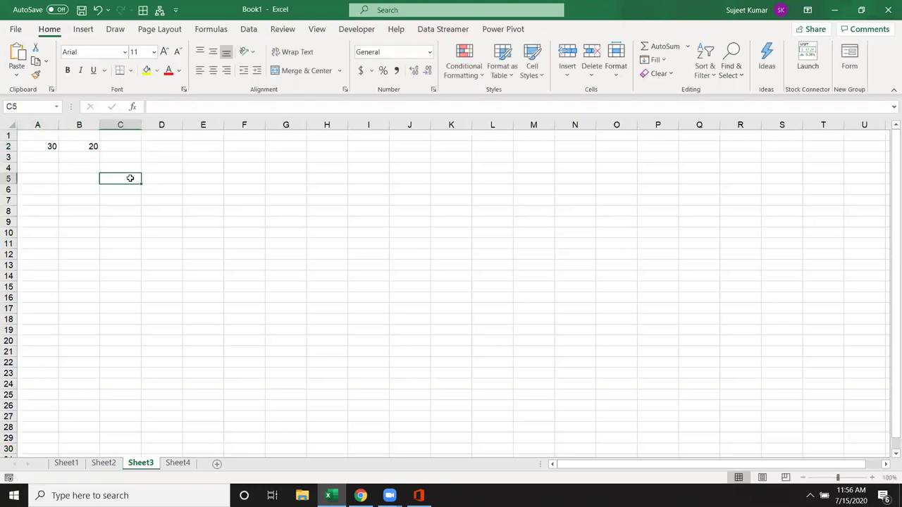
pyautogui.write('=')
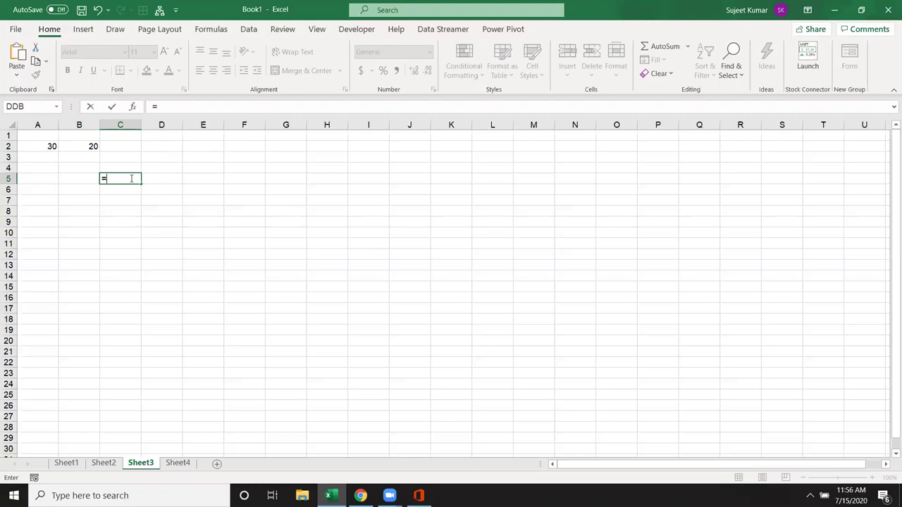
# Finish the formula =30+20 in C5 and review it without changes
pyautogui.write('30+20')
pyautogui.press('Return')
pyautogui.click(138, 180)
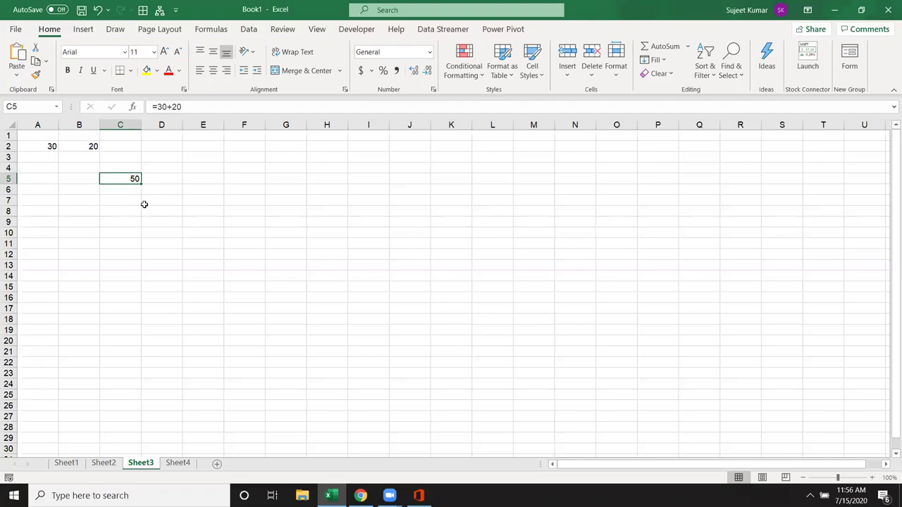
pyautogui.doubleClick(117, 180)
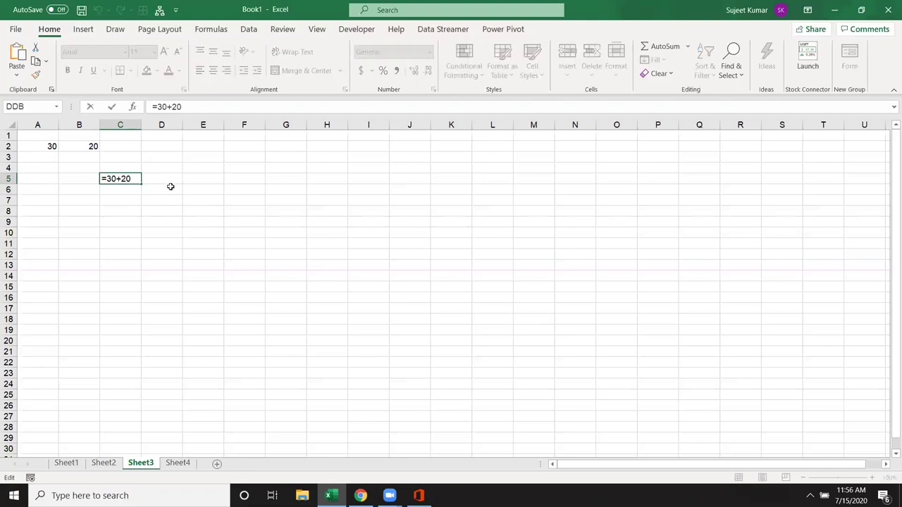
pyautogui.press('Escape')
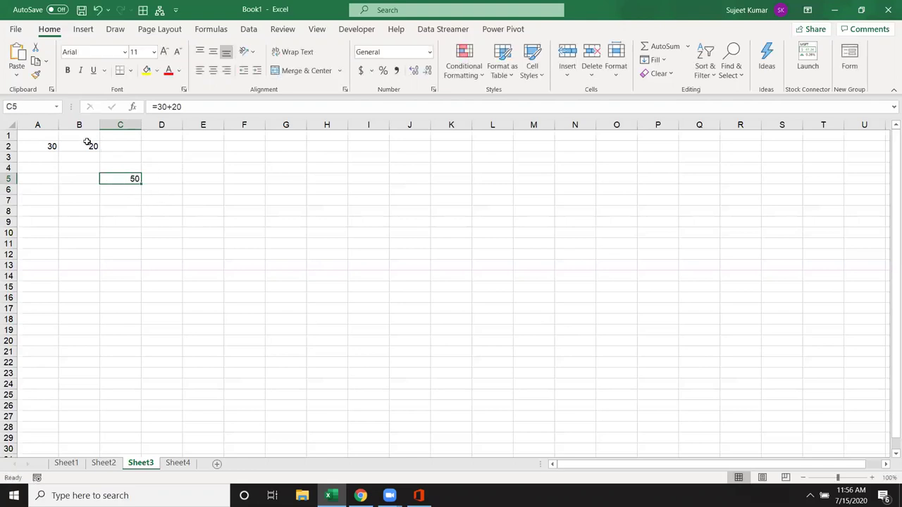
# Change B2 to 50, edit C5 to =30+50, and begin =A2+ in C6
pyautogui.click(84, 143)
pyautogui.write('50')
pyautogui.press('Return')
pyautogui.doubleClick(130, 178)
pyautogui.doubleClick(127, 179)
pyautogui.write('50')
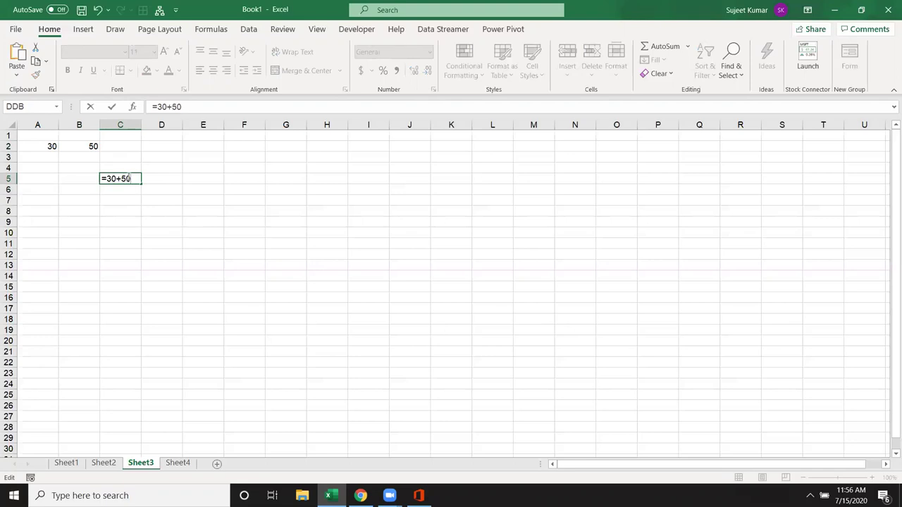
pyautogui.press('Return')
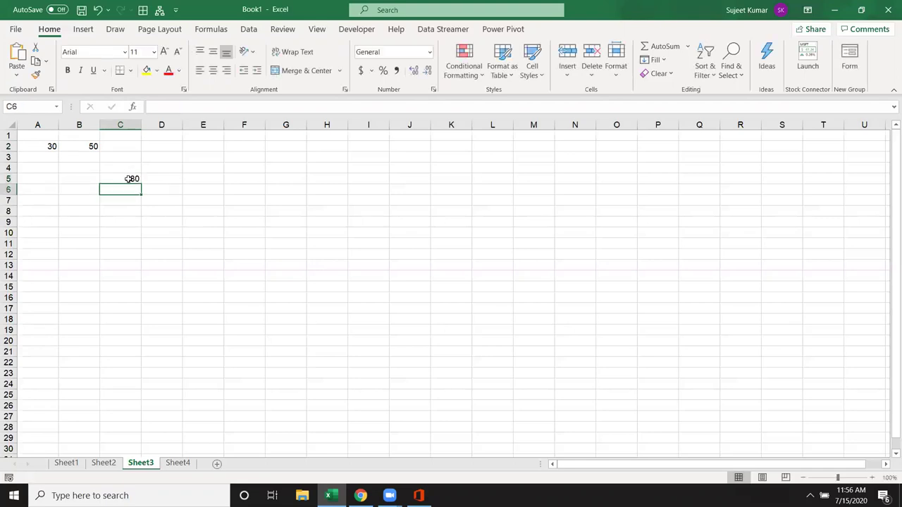
pyautogui.write('=')
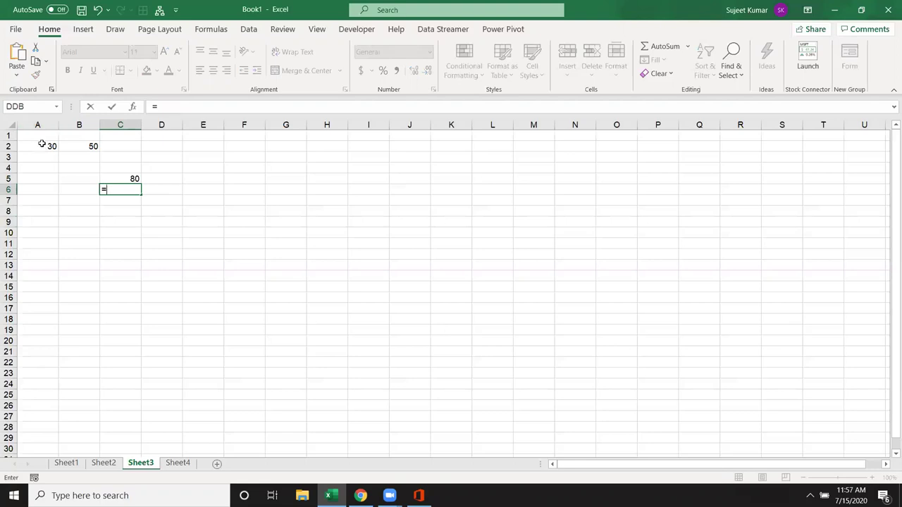
pyautogui.write('a2')
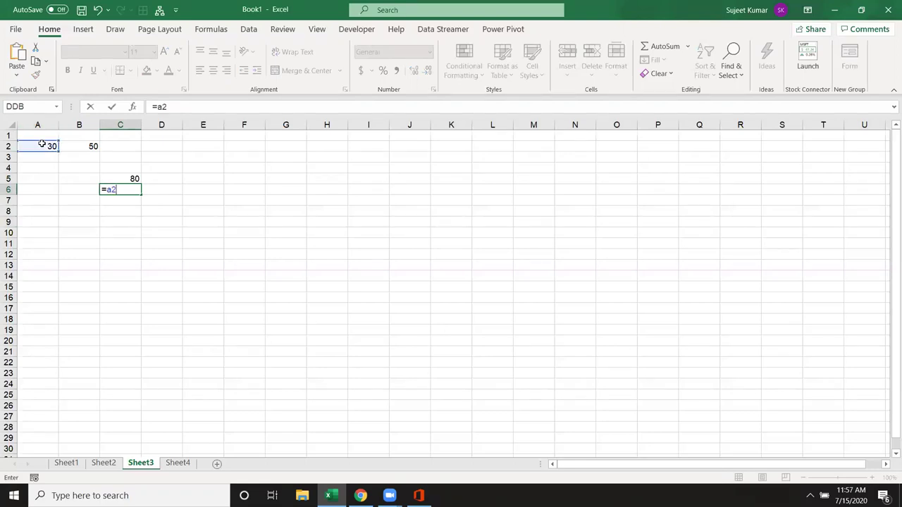
pyautogui.write('+')
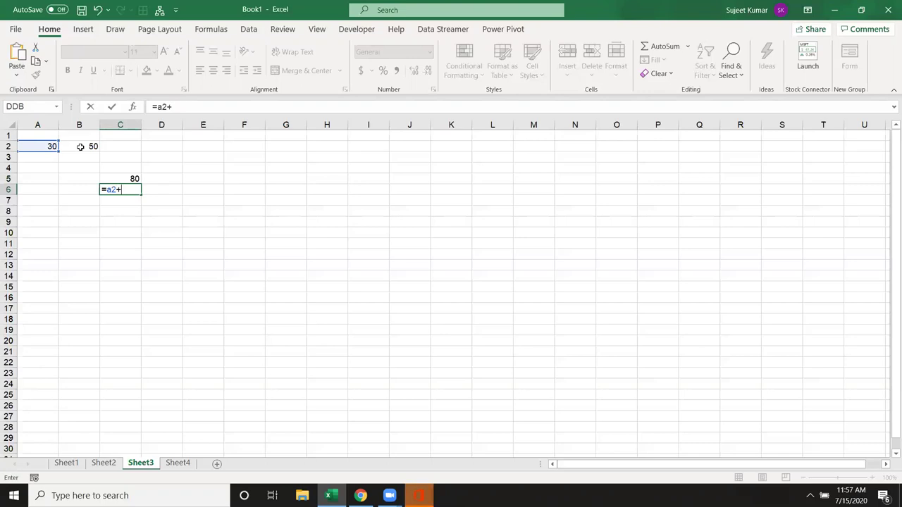
# Complete =A2+B2 in C6, then change B2 to 60 so C6 shows 90
pyautogui.click(78, 146)
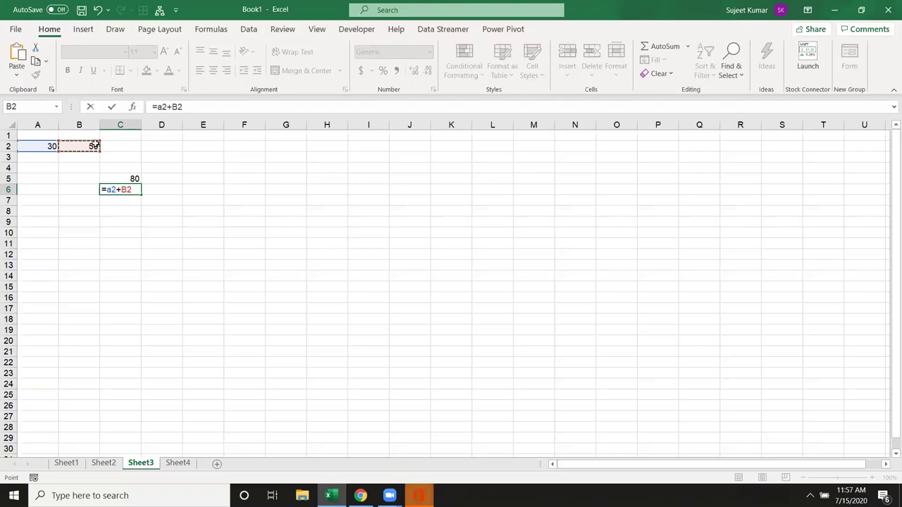
pyautogui.press('Return')
pyautogui.press('Up')
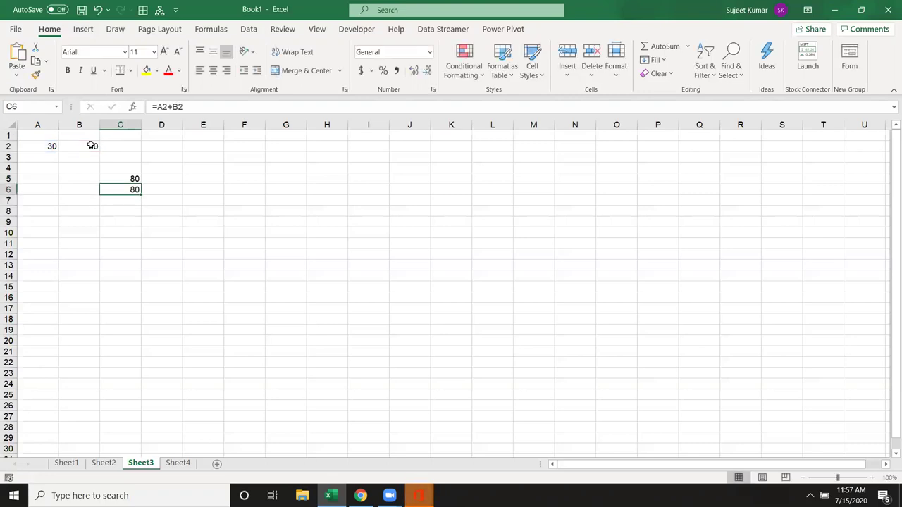
pyautogui.click(92, 146)
pyautogui.write('60')
pyautogui.press('Return')
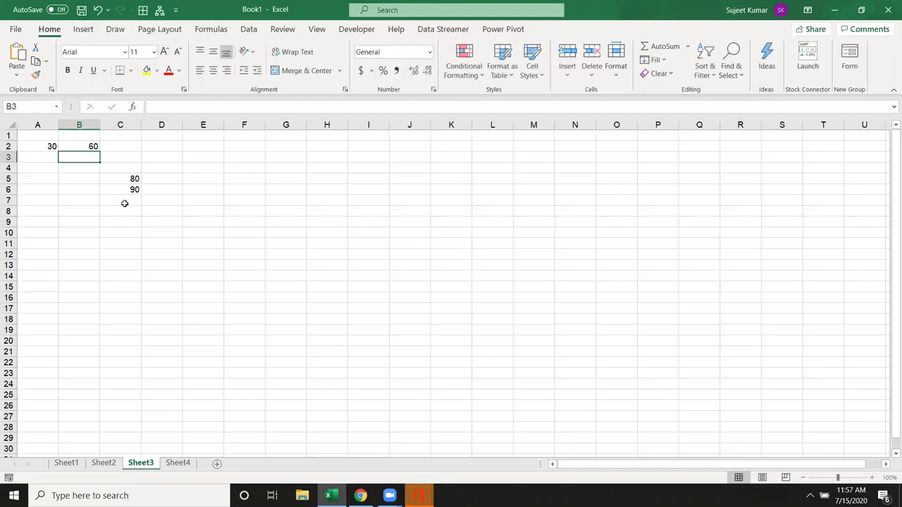
pyautogui.click(115, 188)
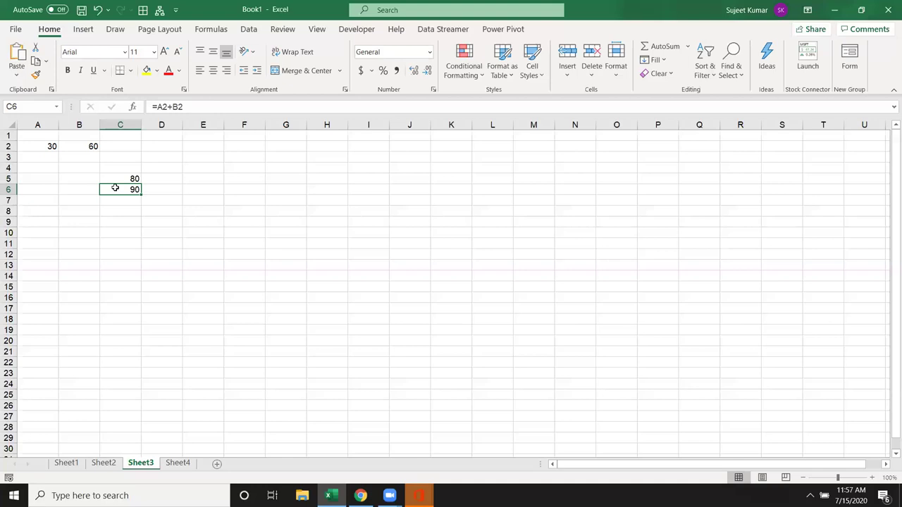
# Clear the A1:D7 block and start a new list in A1: 85, 25, 63, 45, 89
pyautogui.moveTo(48, 139); pyautogui.dragTo(152, 201)
pyautogui.press('Delete')
pyautogui.click(49, 137)
pyautogui.write('85')
pyautogui.press('Return')
pyautogui.write('25')
pyautogui.press('Return')
pyautogui.write('63')
pyautogui.press('Return')
pyautogui.write('45')
pyautogui.press('Return')
pyautogui.write('89')
pyautogui.press('Return')
# Finish the list with 74, 58, 62, 36, 63, then select the values and B1:B10
pyautogui.write('74')
pyautogui.press('Return')
pyautogui.write('58')
pyautogui.press('Return')
pyautogui.write('62')
pyautogui.press('Return')
pyautogui.write('36')
pyautogui.press('Return')
pyautogui.write('63')
pyautogui.click(112, 146)
pyautogui.moveTo(50, 135); pyautogui.dragTo(52, 232)
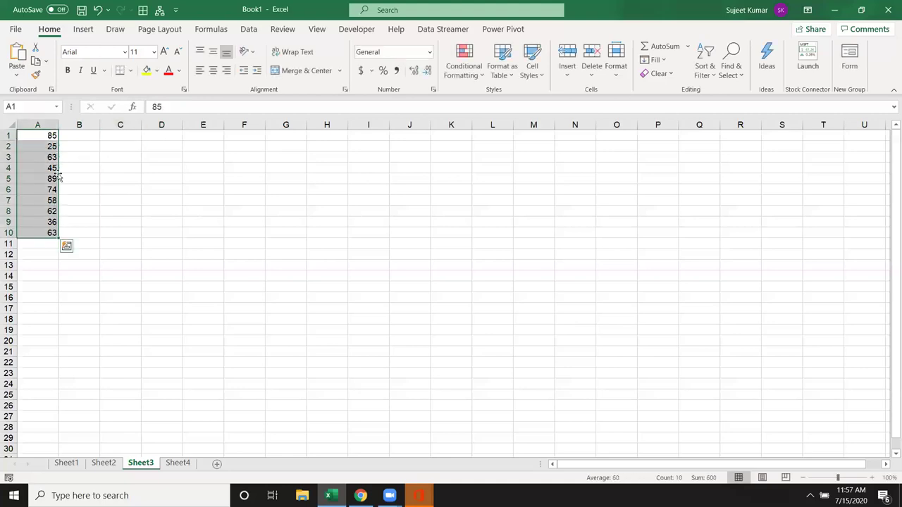
pyautogui.moveTo(82, 135); pyautogui.dragTo(87, 229)
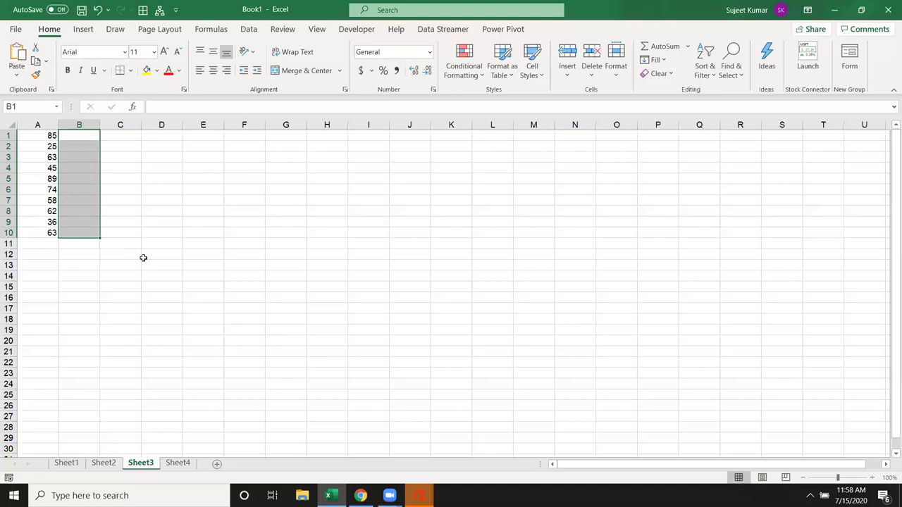
# Enter =A1+20 in B1 and fill it down through B10
pyautogui.click(160, 201)
pyautogui.click(77, 134)
pyautogui.write('=')
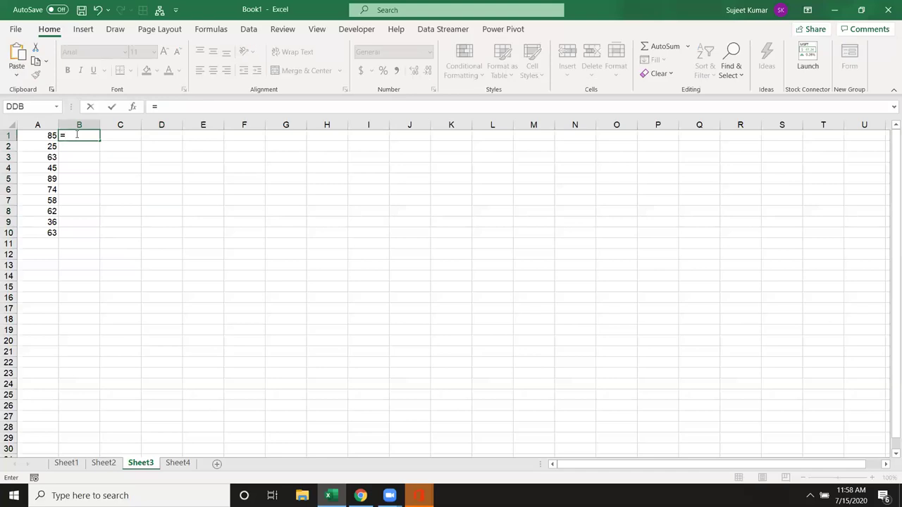
pyautogui.click(38, 136)
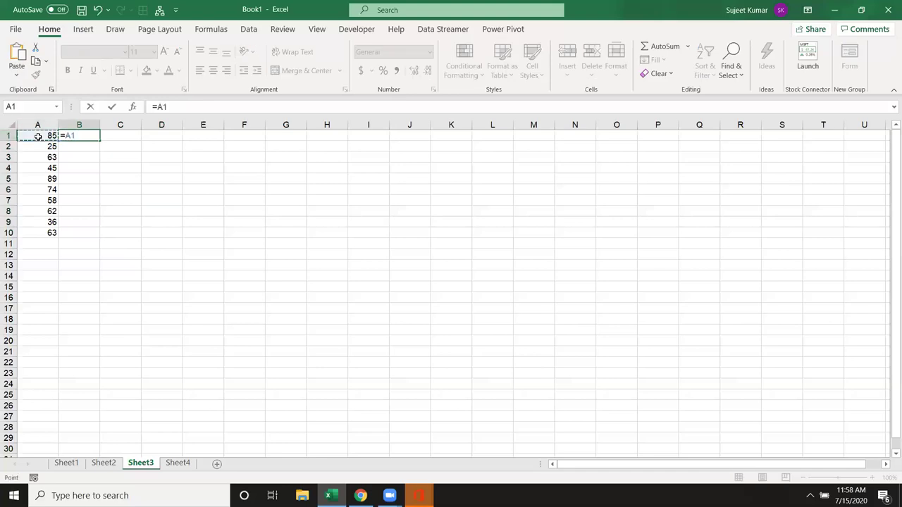
pyautogui.write('+20')
pyautogui.hotkey('ctrl', 'Return')
pyautogui.press('Down')
pyautogui.press('Down')
pyautogui.press('Down')
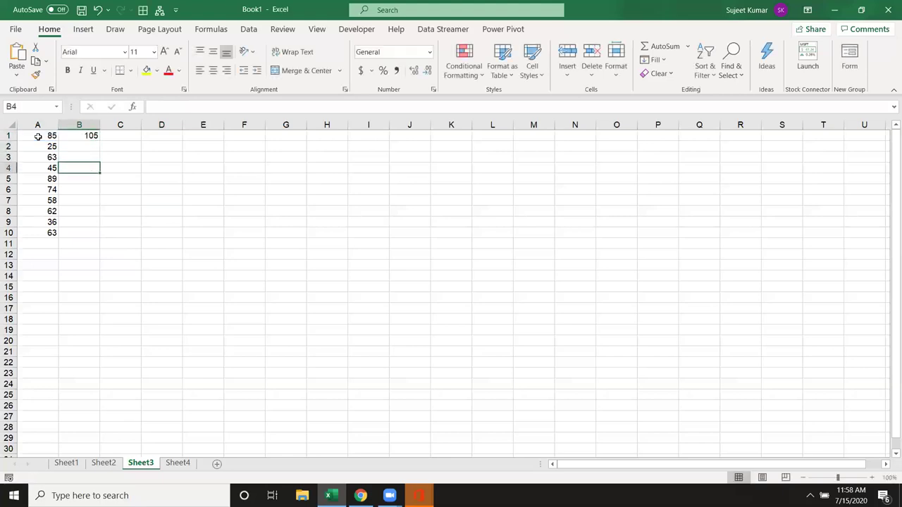
pyautogui.press('Up')
pyautogui.press('Up')
pyautogui.press('Up')
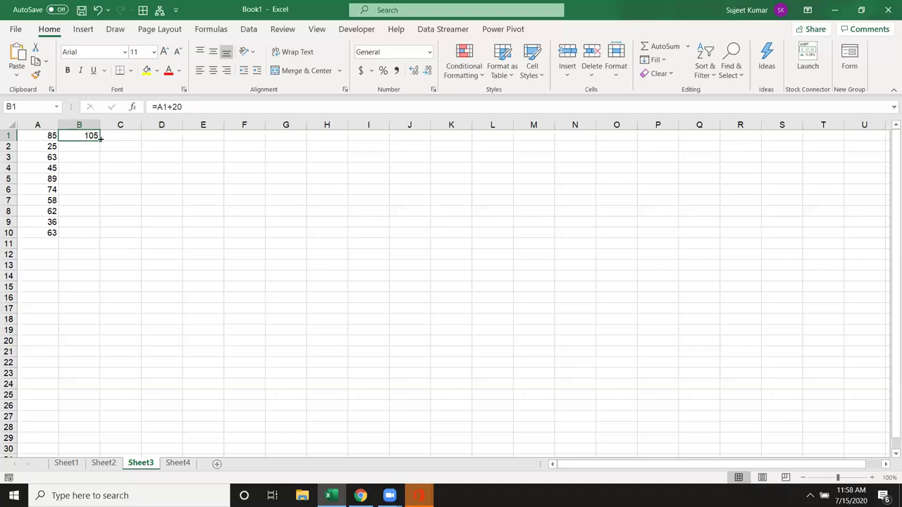
pyautogui.moveTo(99, 140); pyautogui.dragTo(102, 238)
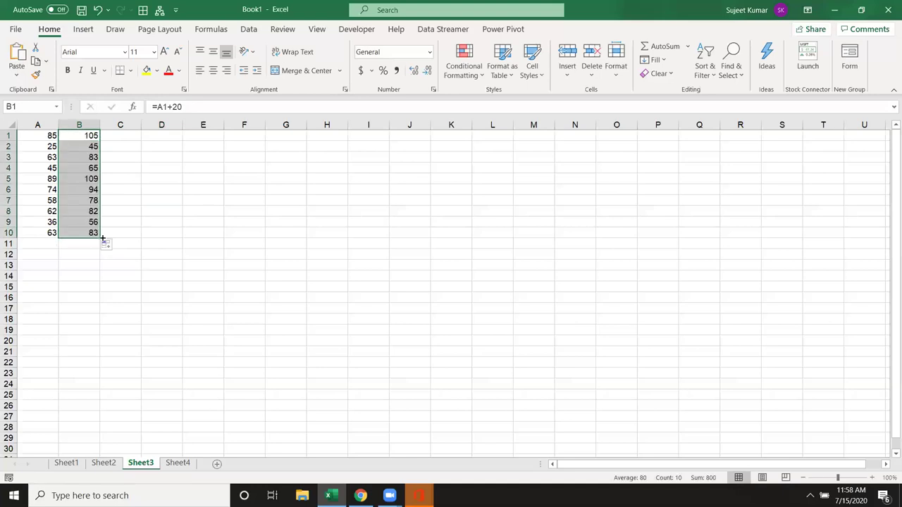
# Inspect each formula from B1 down to B10 with F2 to see the adjusted references
pyautogui.press('Down')
pyautogui.press('Down')
pyautogui.press('Down')
pyautogui.press('Up')
pyautogui.press('Up')
pyautogui.press('Up')
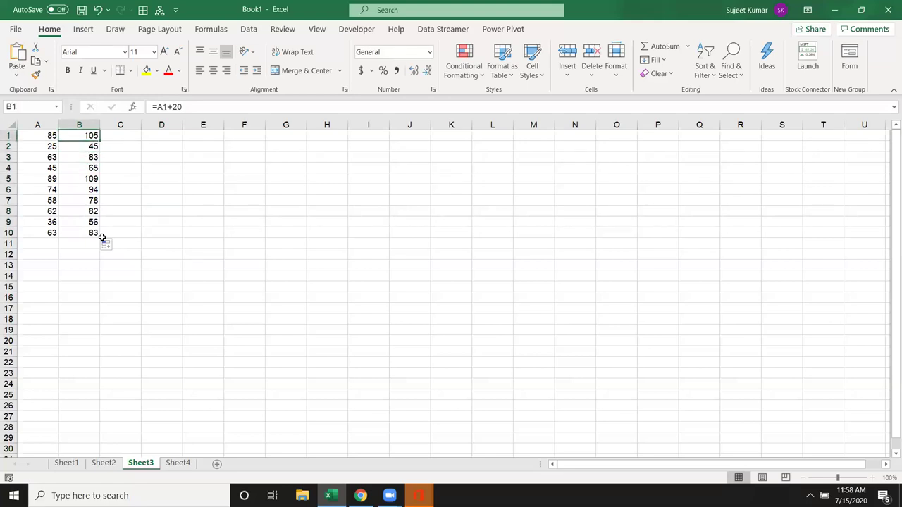
pyautogui.press('F2')
pyautogui.press('Escape')
pyautogui.press('Down')
pyautogui.press('F2')
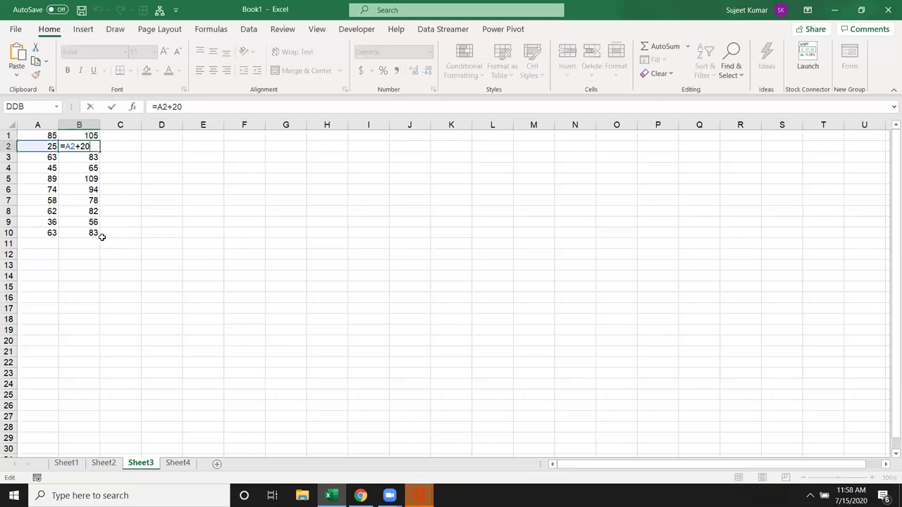
pyautogui.press('Escape')
pyautogui.press('Down')
pyautogui.press('Down')
pyautogui.press('F2')
pyautogui.press('Escape')
pyautogui.press('Down')
pyautogui.press('F2')
pyautogui.press('Escape')
pyautogui.press('Down')
pyautogui.press('Down')
pyautogui.press('F2')
pyautogui.press('Escape')
pyautogui.press('Down')
pyautogui.press('F2')
pyautogui.press('Escape')
pyautogui.press('Down')
pyautogui.press('F2')
pyautogui.press('Escape')
pyautogui.press('Down')
pyautogui.press('F2')
pyautogui.press('Escape')
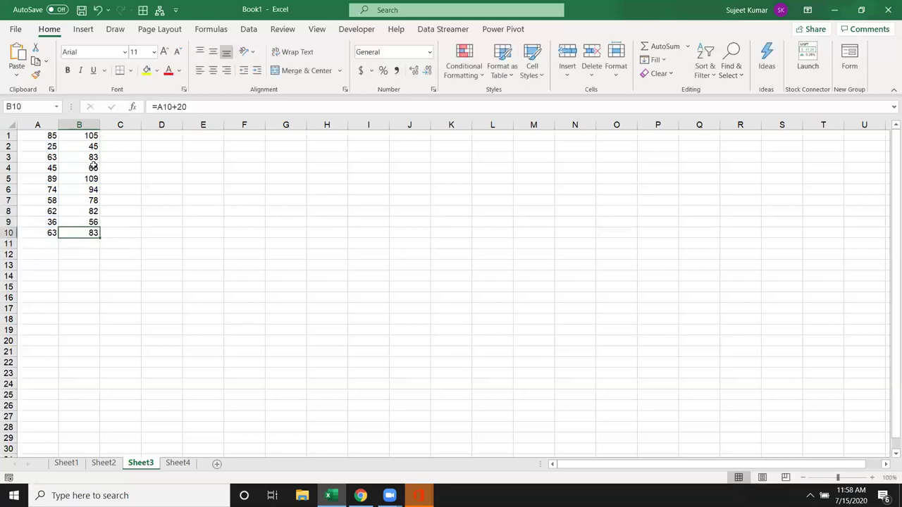
# Copy B1's formula into B11, giving =A11+20
pyautogui.click(86, 137)
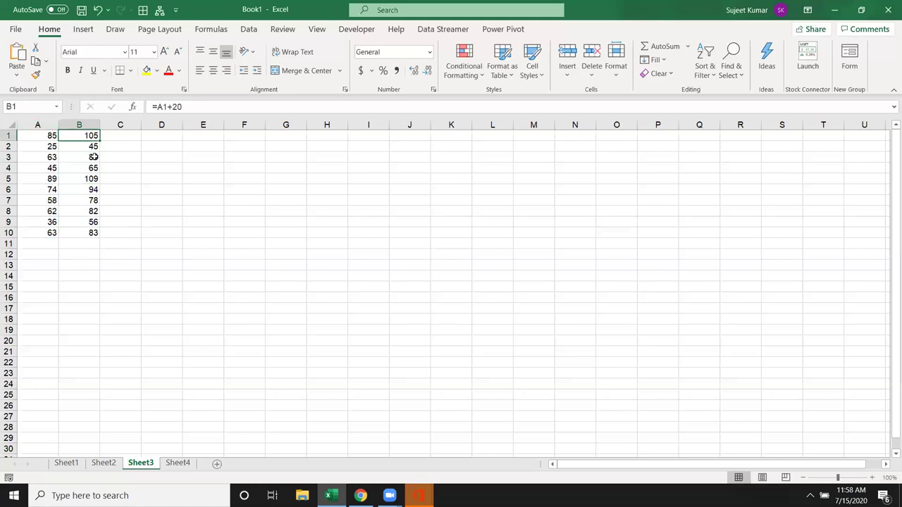
pyautogui.hotkey('ctrl', 'c')
pyautogui.click(95, 242)
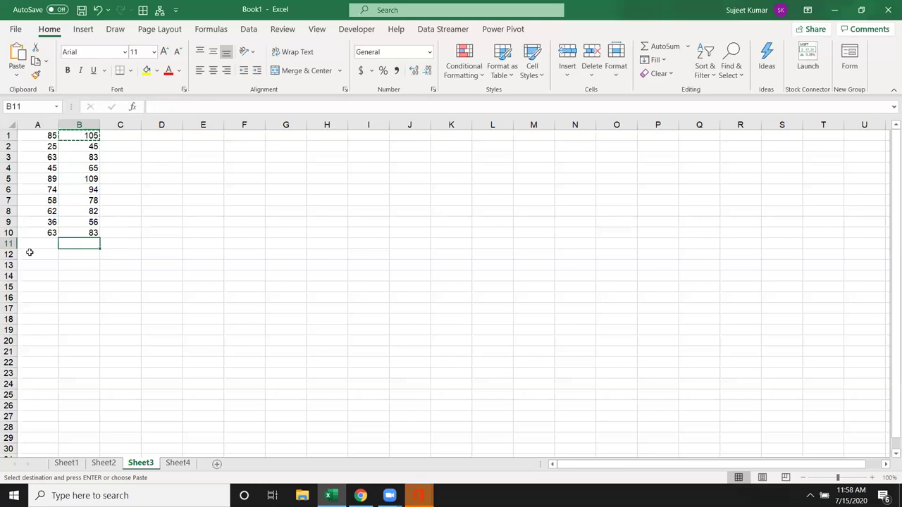
pyautogui.hotkey('ctrl', 'v')
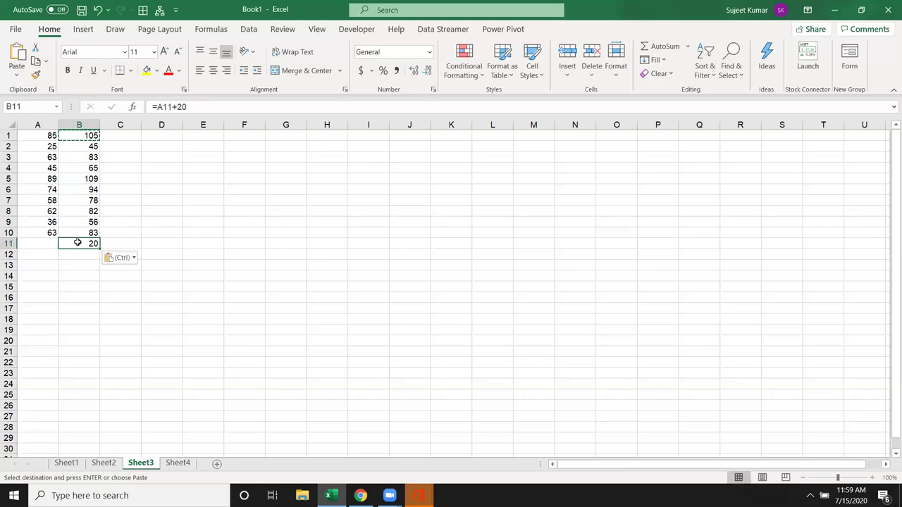
pyautogui.doubleClick(76, 243)
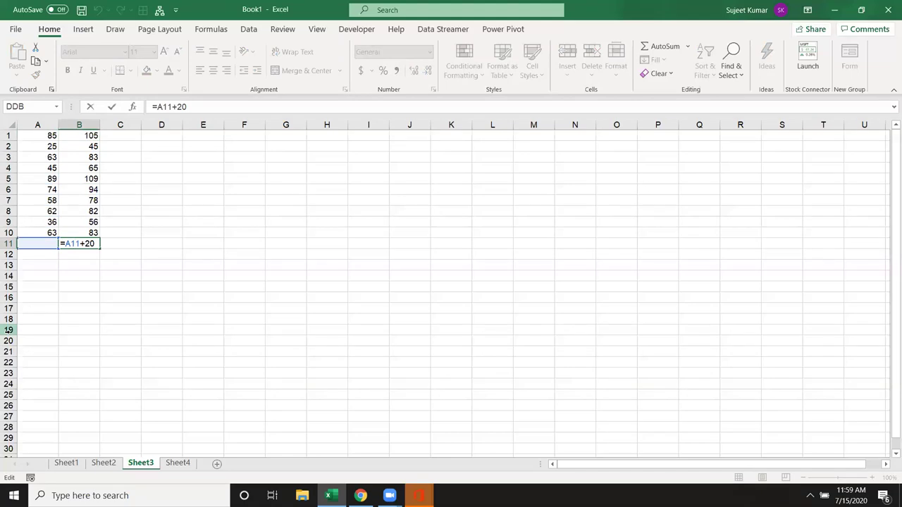
pyautogui.press('Return')
# Enter 85 in A11 and select the column A numbers
pyautogui.click(48, 245)
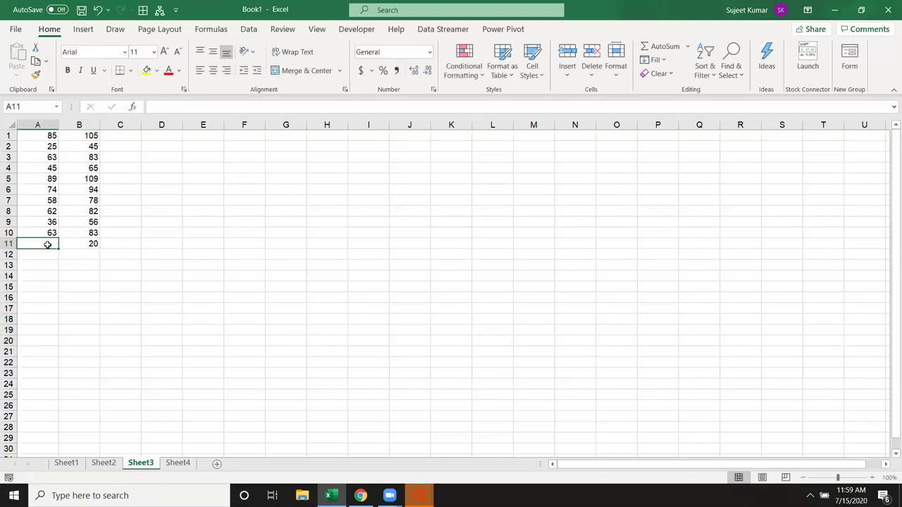
pyautogui.write('85')
pyautogui.click(49, 293)
pyautogui.moveTo(49, 133); pyautogui.dragTo(45, 321)
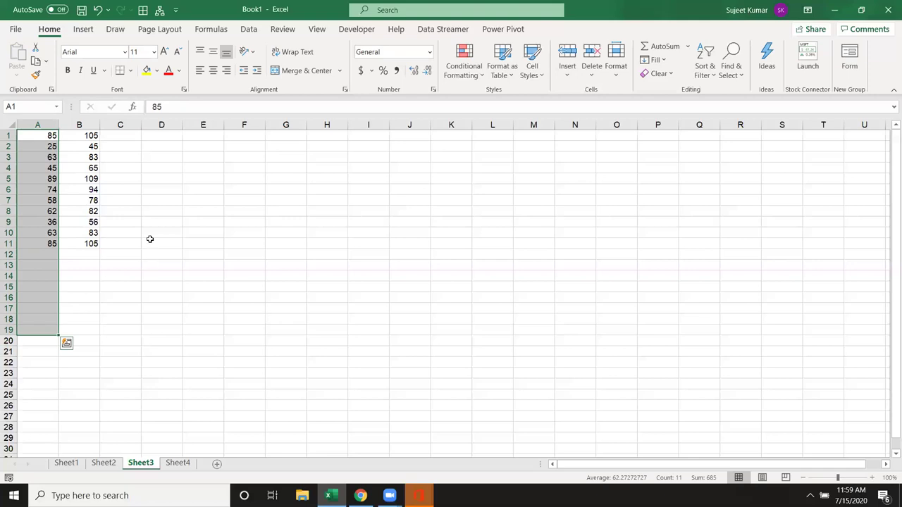
# Select B1:B11, then check the formulas in B1, B2 and B3 with F2
pyautogui.moveTo(93, 243); pyautogui.dragTo(95, 114)
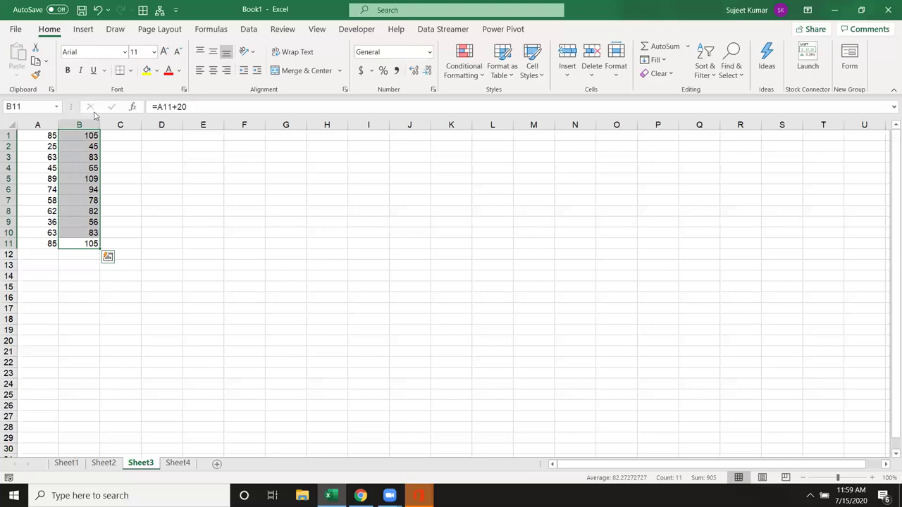
pyautogui.press('Up')
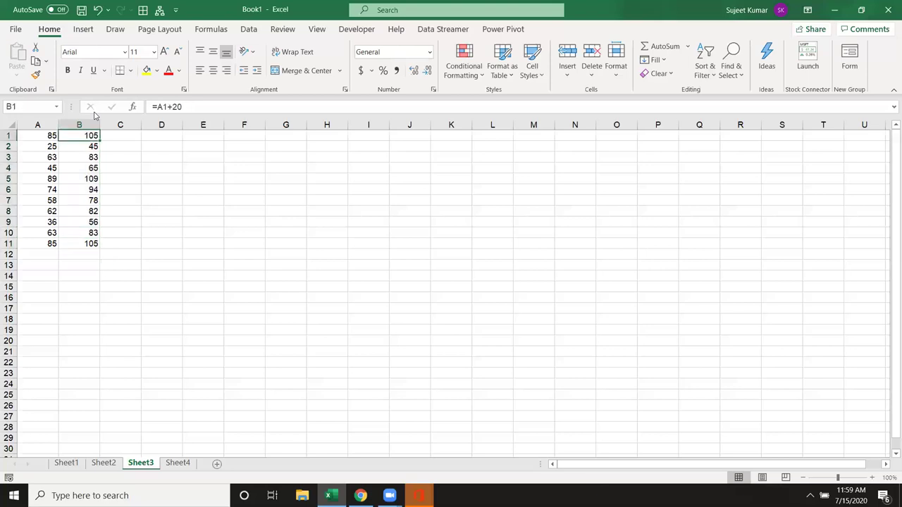
pyautogui.press('F2')
pyautogui.press('Return')
pyautogui.press('F2')
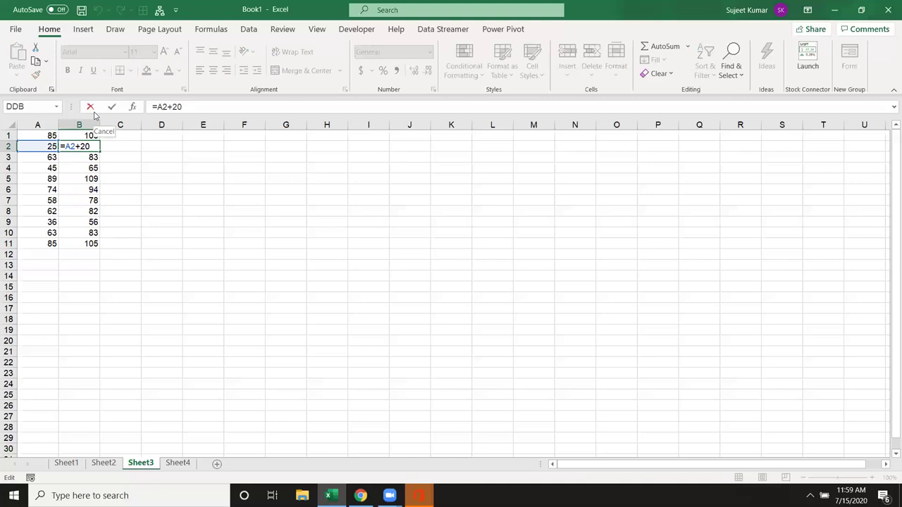
pyautogui.press('Return')
pyautogui.press('F2')
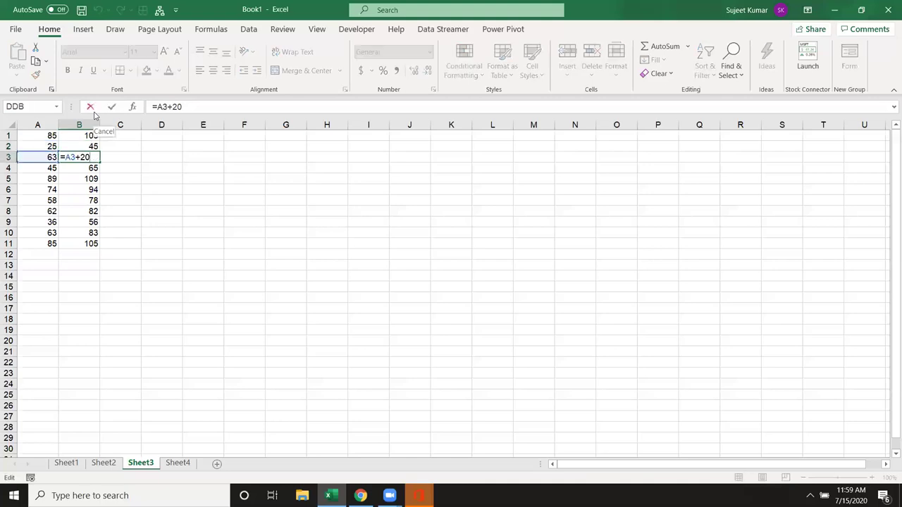
pyautogui.press('Return')
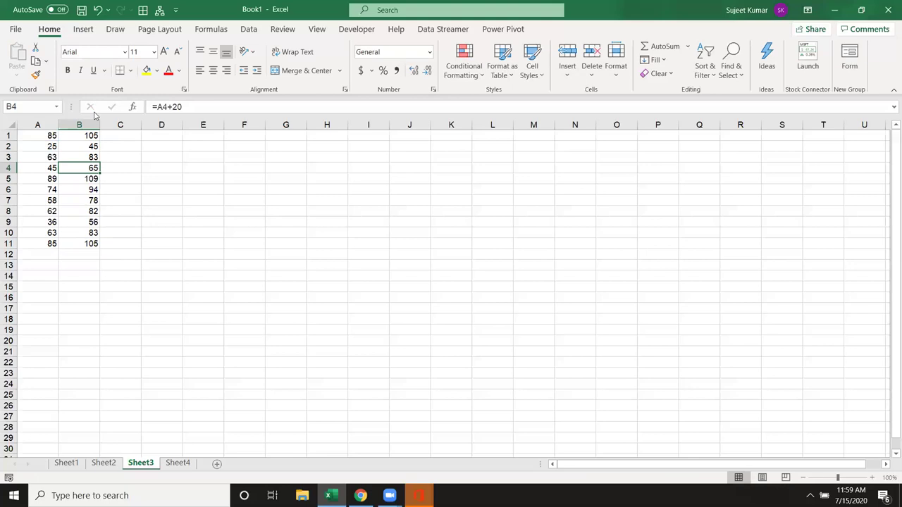
pyautogui.press('Up')
pyautogui.press('Up')
pyautogui.press('Up')
# Select the formula cells B1:B11 and delete their contents
pyautogui.hotkey('ctrl', 'shift', 'Down')
pyautogui.hotkey('ctrl', 'v')
pyautogui.press('Return')
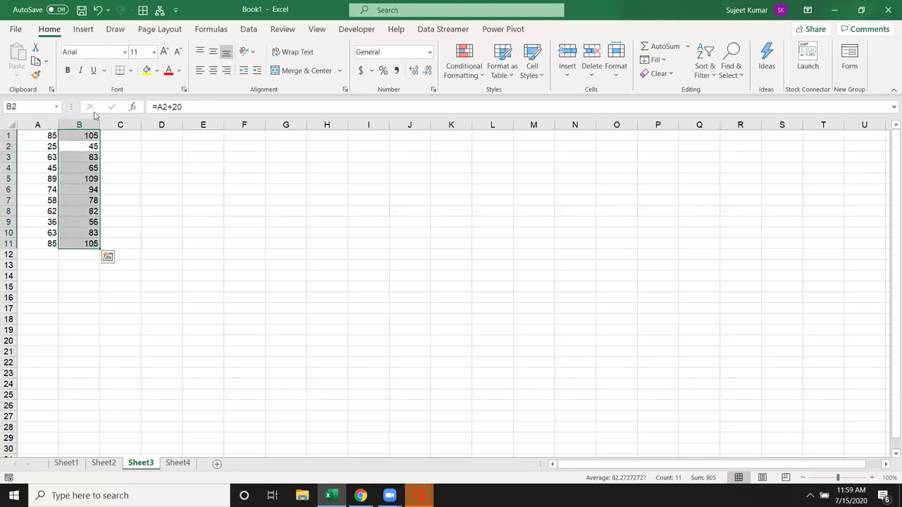
pyautogui.press('Delete')
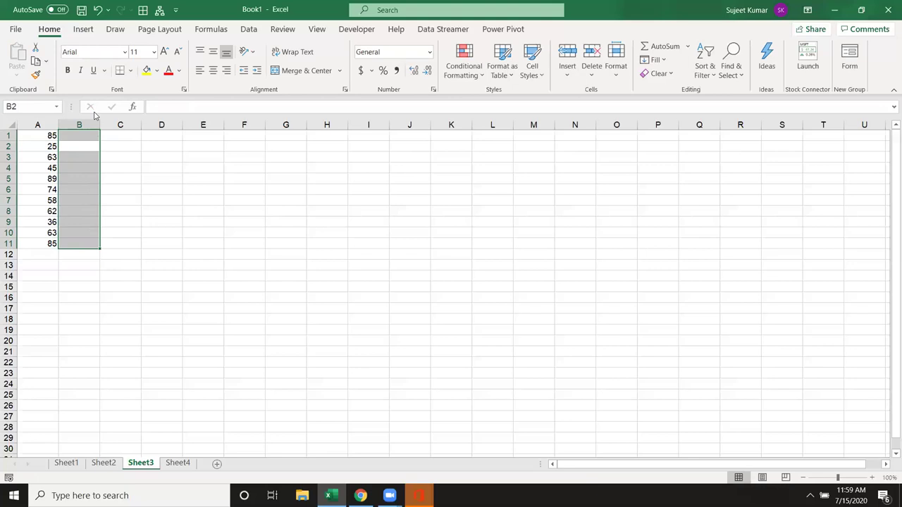
pyautogui.press('Right')
pyautogui.press('Right')
pyautogui.press('Right')
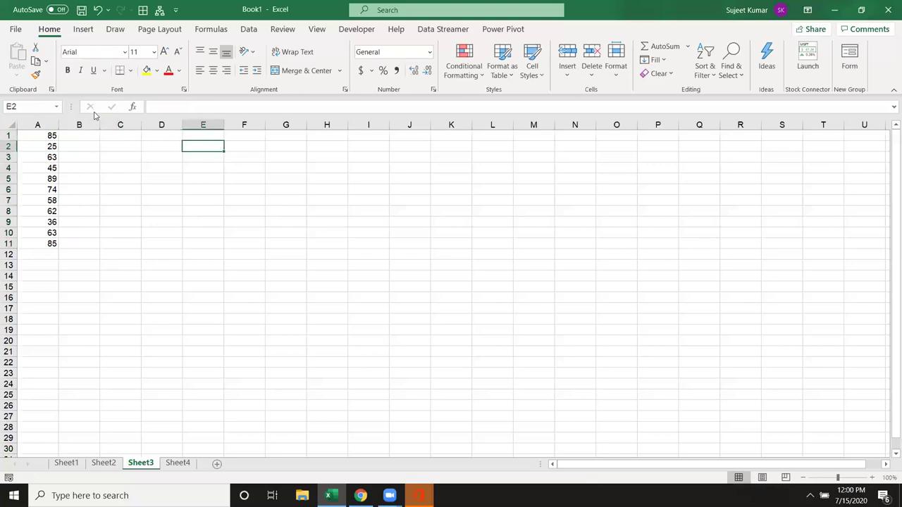
# Enter the value 40 in cell D1
pyautogui.press('Up')
pyautogui.press('Left')
pyautogui.write('40')
pyautogui.press('Return')
pyautogui.click(158, 135)
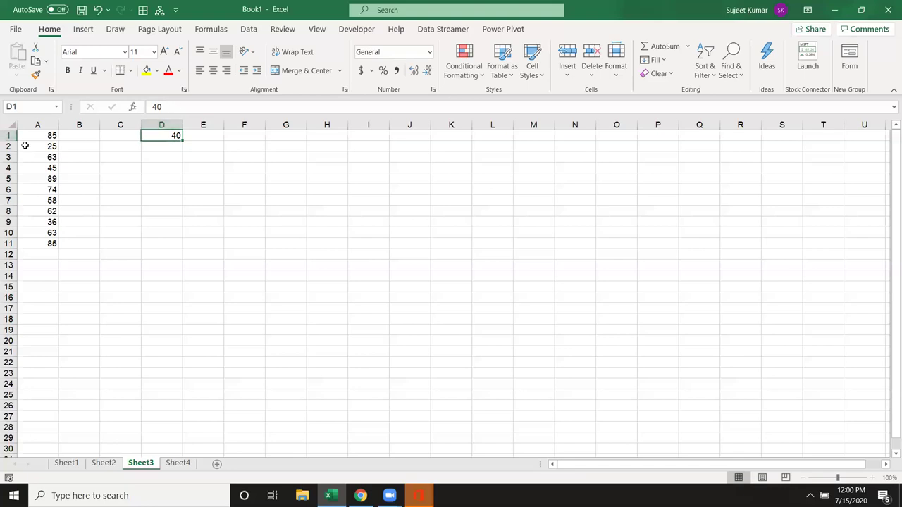
# Build the formula =A1+D1 in B1 by pointing at A1 and D1
pyautogui.press('Left')
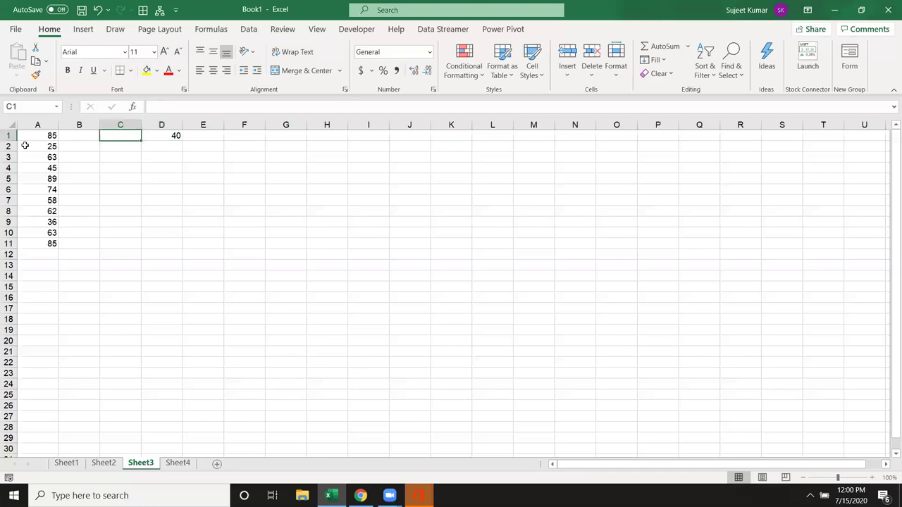
pyautogui.press('Left')
pyautogui.press('Down')
pyautogui.press('Down')
pyautogui.press('Down')
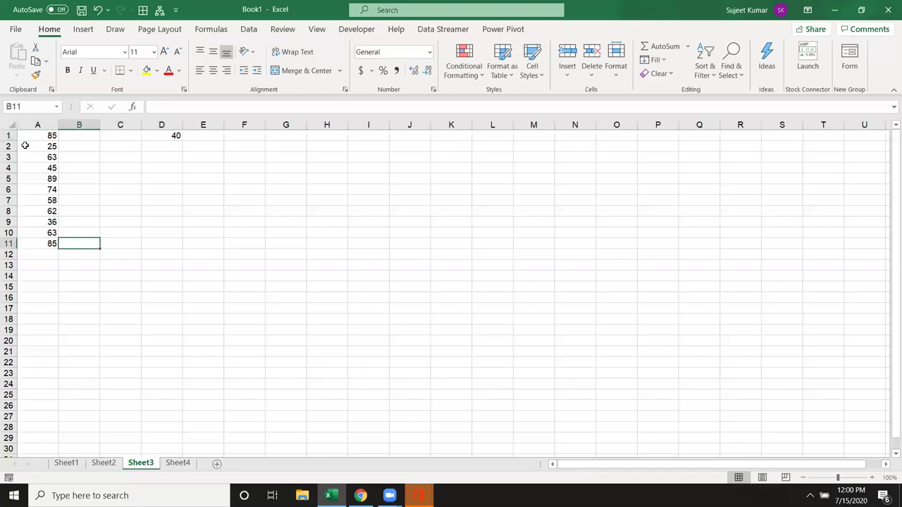
pyautogui.hotkey('ctrl', 'shift', 'Up')
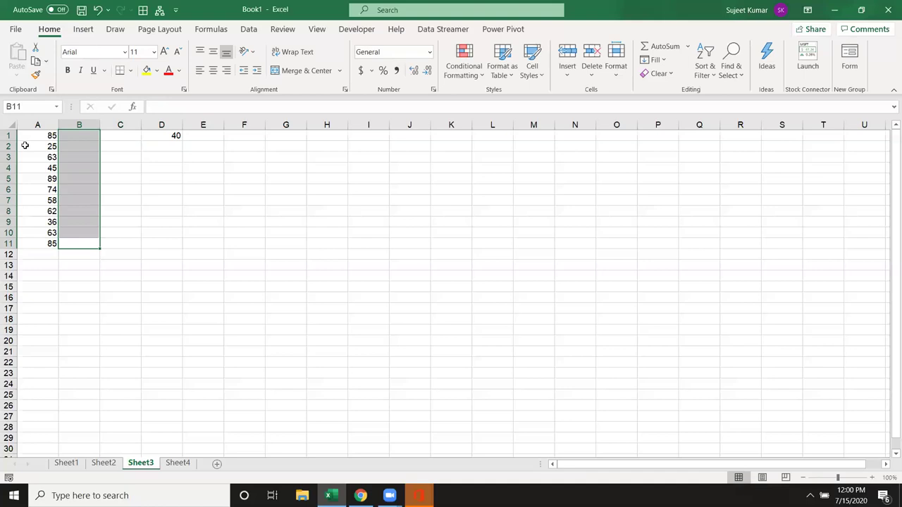
pyautogui.hotkey('ctrl', 'Up')
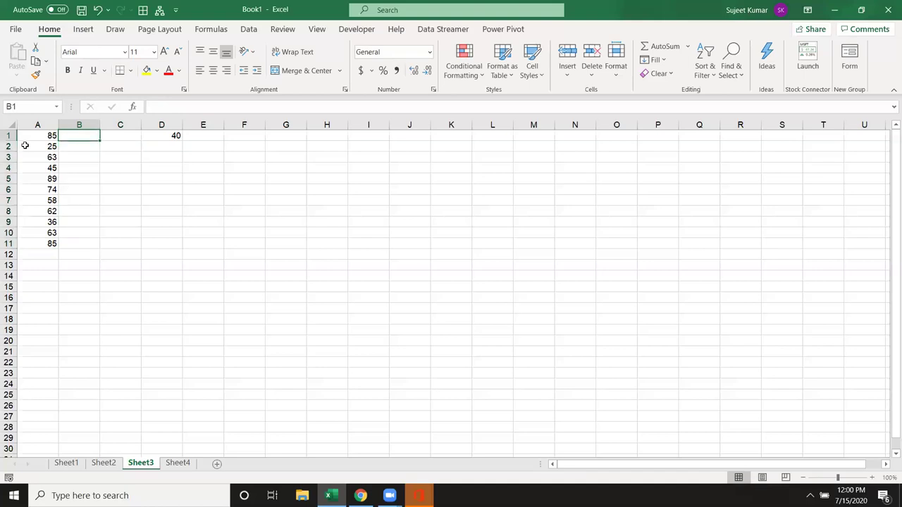
pyautogui.write('=')
pyautogui.click(40, 134)
pyautogui.write('+')
pyautogui.click(161, 134)
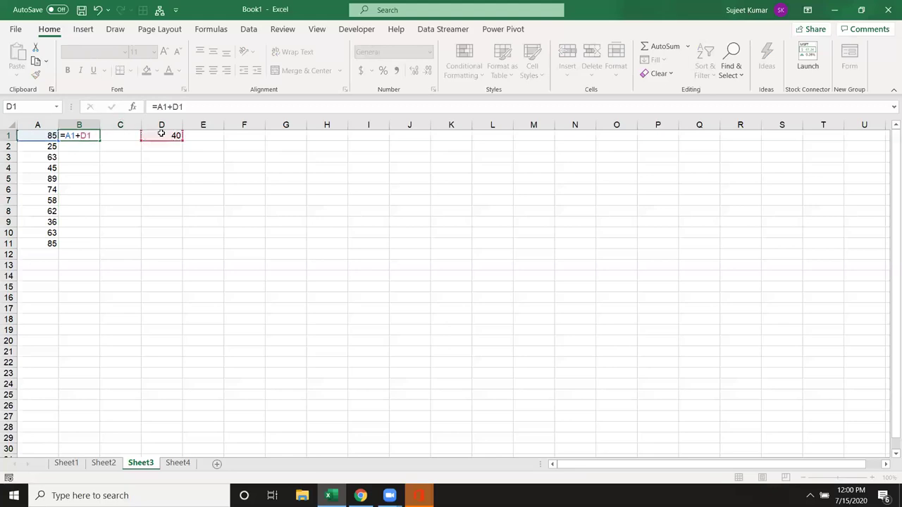
pyautogui.hotkey('ctrl', 'Return')
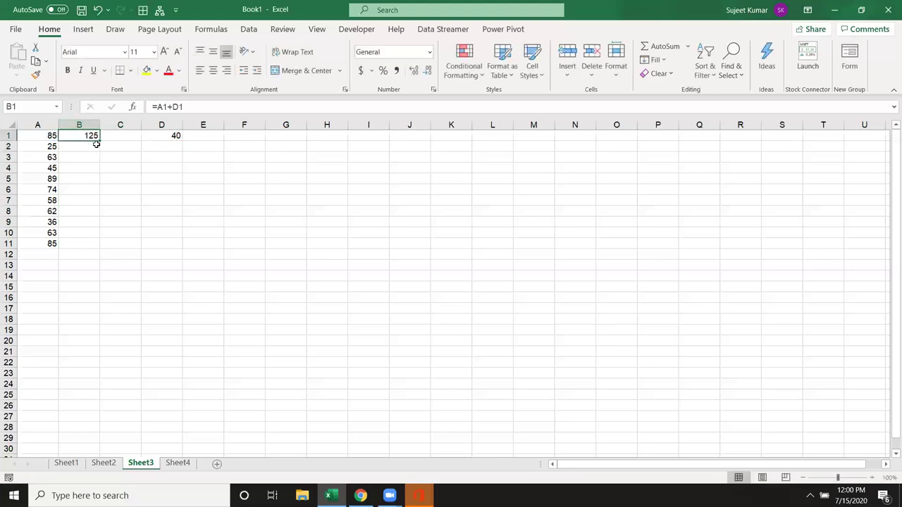
# Inspect B1's =A1+D1 formula and copy it into B2
pyautogui.doubleClick(94, 136)
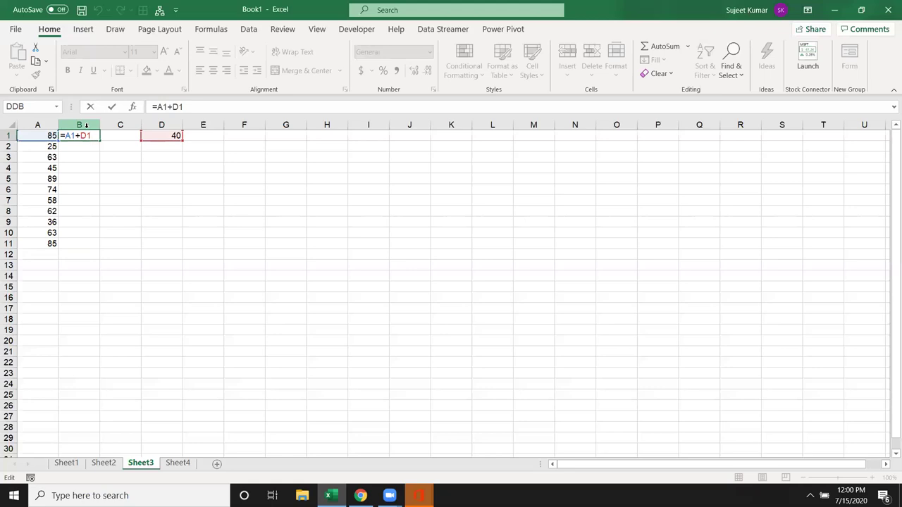
pyautogui.hotkey('ctrl', 'Return')
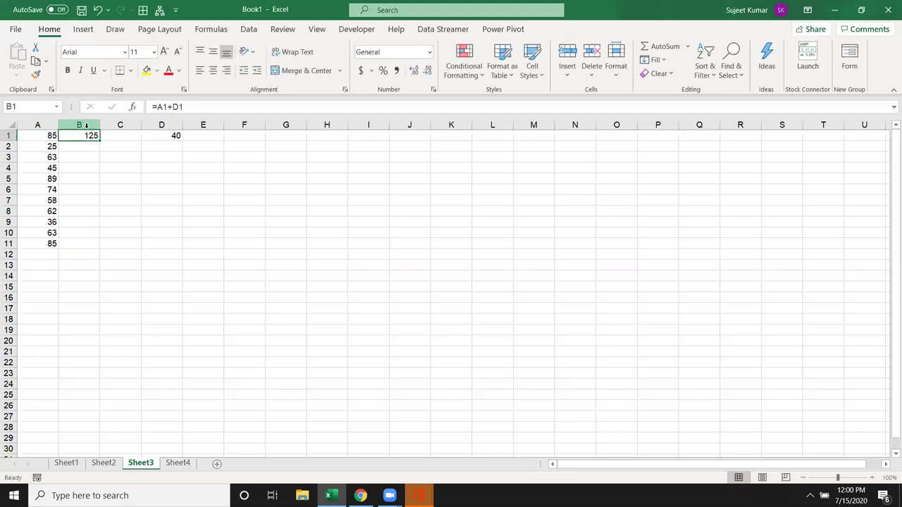
pyautogui.hotkey('ctrl', 'c')
pyautogui.press('Down')
pyautogui.press('Return')
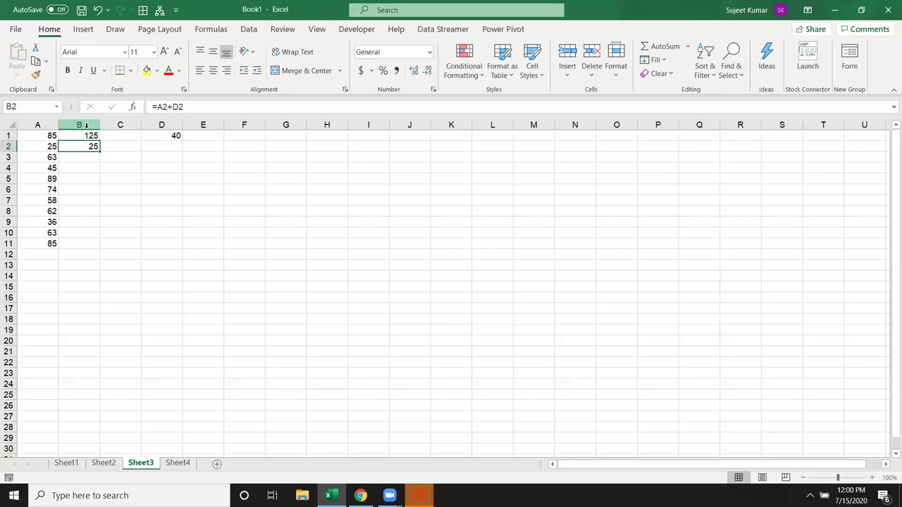
# Start rebuilding B2 as =A2+D1, then cancel the unfinished formula
pyautogui.press('F2')
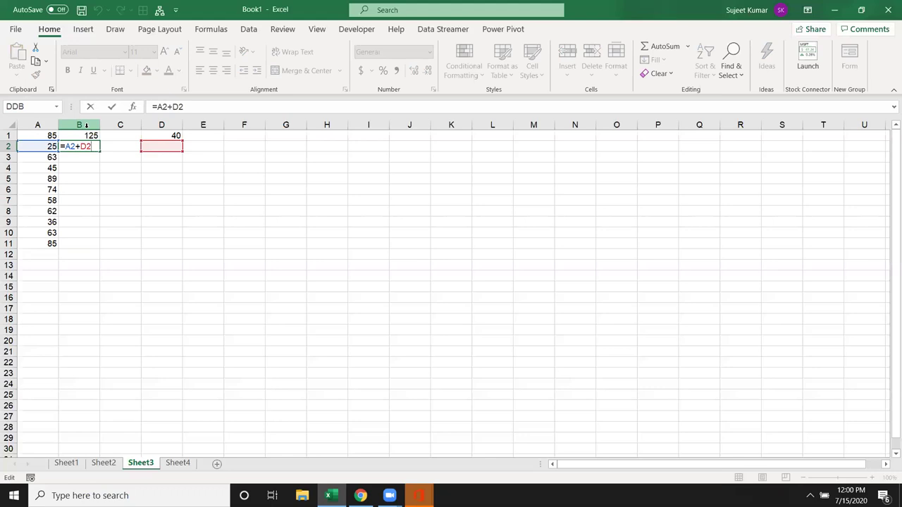
pyautogui.hotkey('ctrl', 'Return')
pyautogui.write('=')
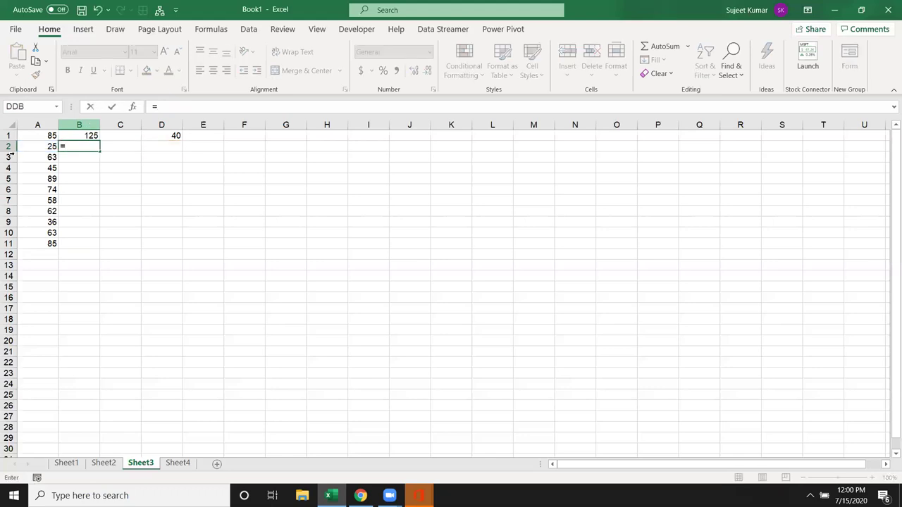
pyautogui.click(41, 147)
pyautogui.write('+')
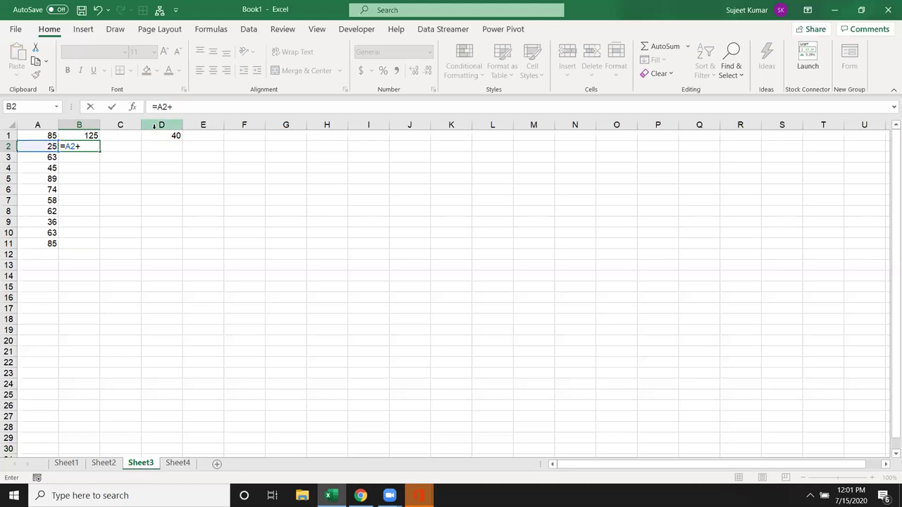
pyautogui.click(154, 125)
pyautogui.click(174, 134)
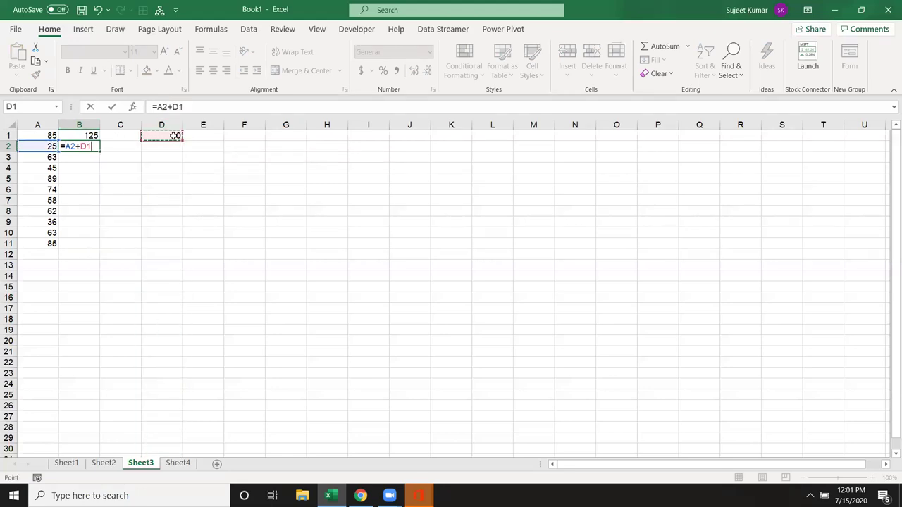
pyautogui.press('Escape')
# Edit B1's formula to =A1+D$1, locking the row of the D1 reference
pyautogui.press('Up')
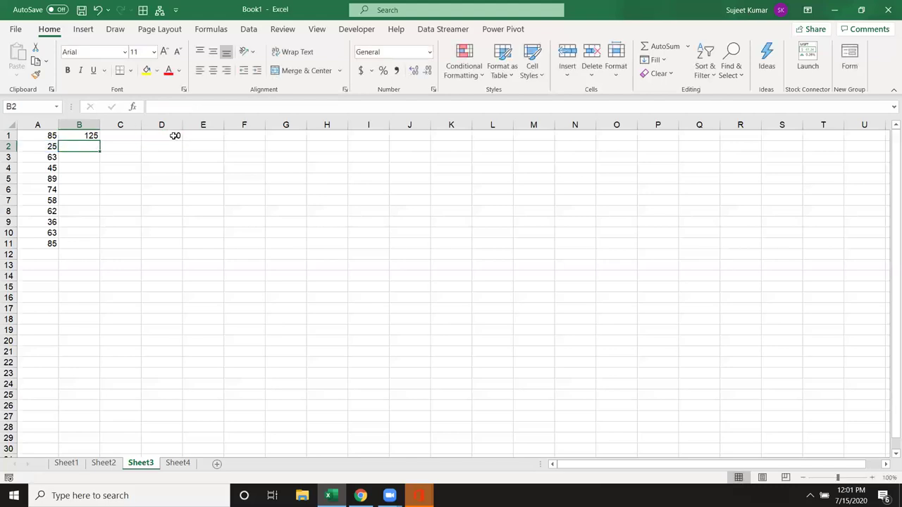
pyautogui.press('F2')
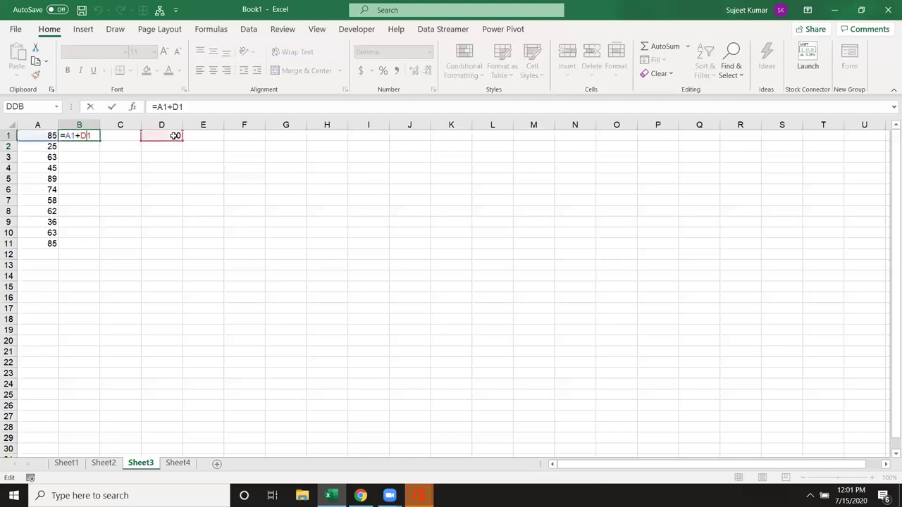
pyautogui.press('Left')
pyautogui.press('Left')
pyautogui.hotkey('shift', 'Left')
pyautogui.hotkey('shift', 'Right')
pyautogui.press('Right')
pyautogui.press('Right')
pyautogui.hotkey('shift', 'Right')
pyautogui.hotkey('shift', 'Right')
pyautogui.press('Right')
pyautogui.press('Left')
pyautogui.write('$')
pyautogui.press('Return')
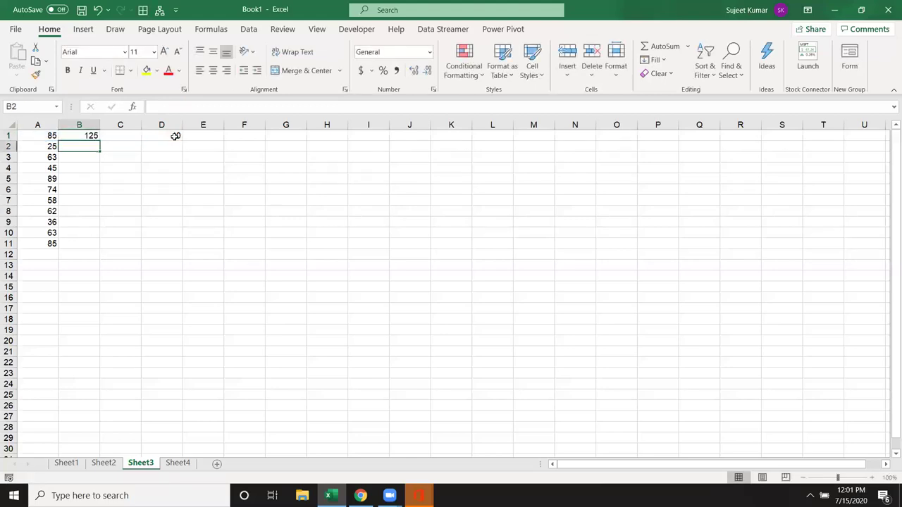
# Fill B1's formula down to B11 and inspect the copies in B11, B7 and B2
pyautogui.click(88, 135)
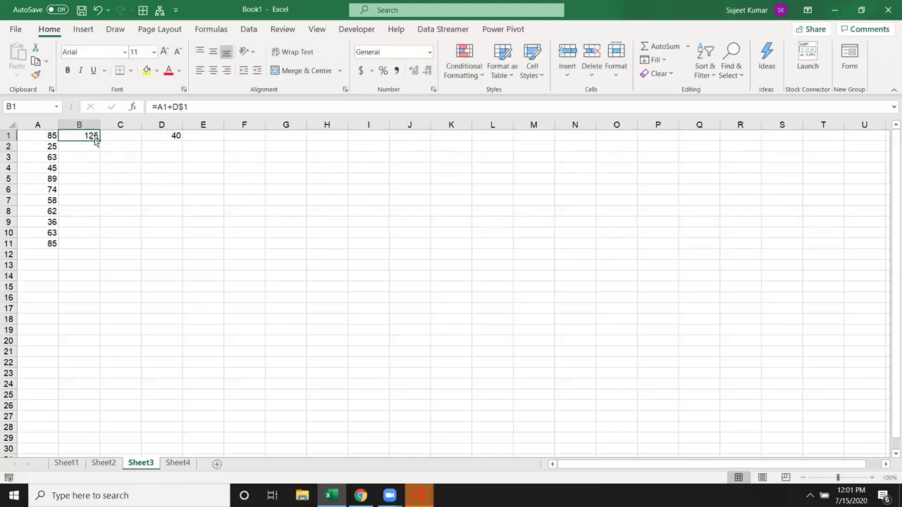
pyautogui.moveTo(99, 141); pyautogui.dragTo(89, 244)
pyautogui.doubleClick(90, 244)
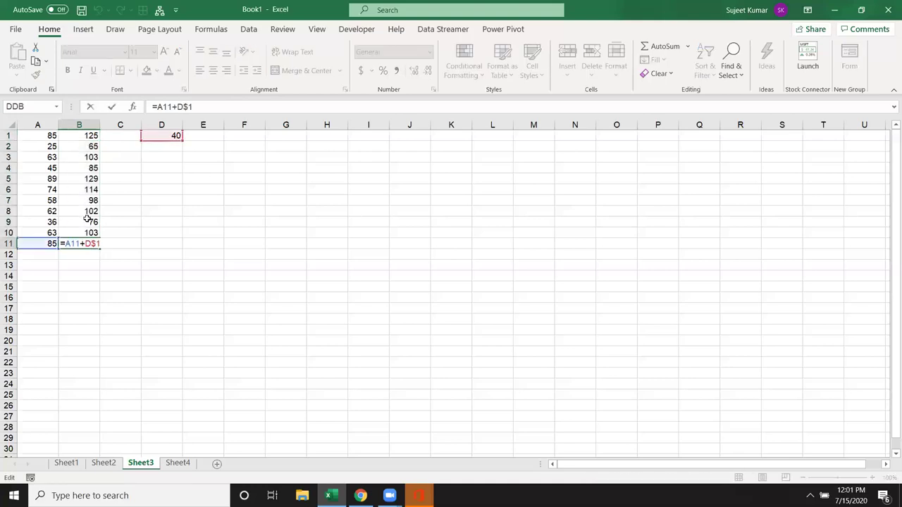
pyautogui.press('Escape')
pyautogui.click(88, 219)
pyautogui.click(89, 198)
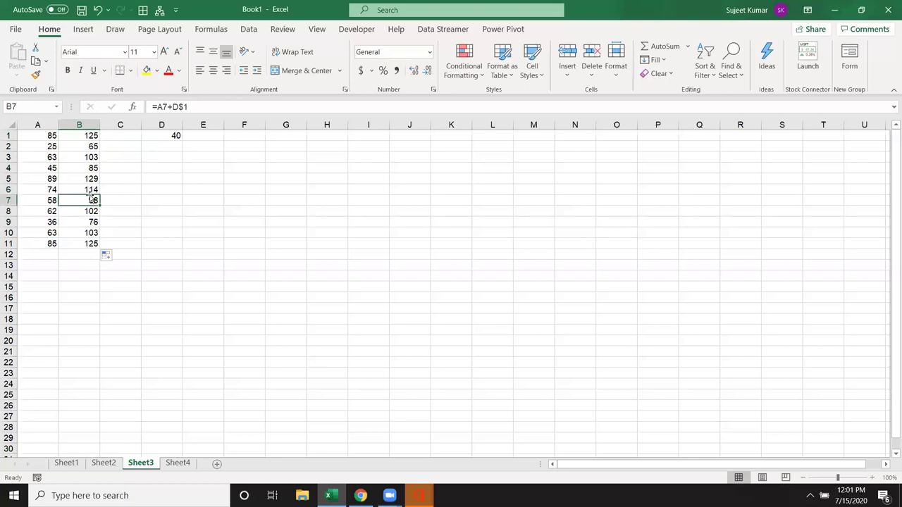
pyautogui.doubleClick(88, 198)
pyautogui.press('Escape')
pyautogui.press('Up')
pyautogui.press('Up')
pyautogui.press('Up')
pyautogui.press('Up')
pyautogui.press('Up')
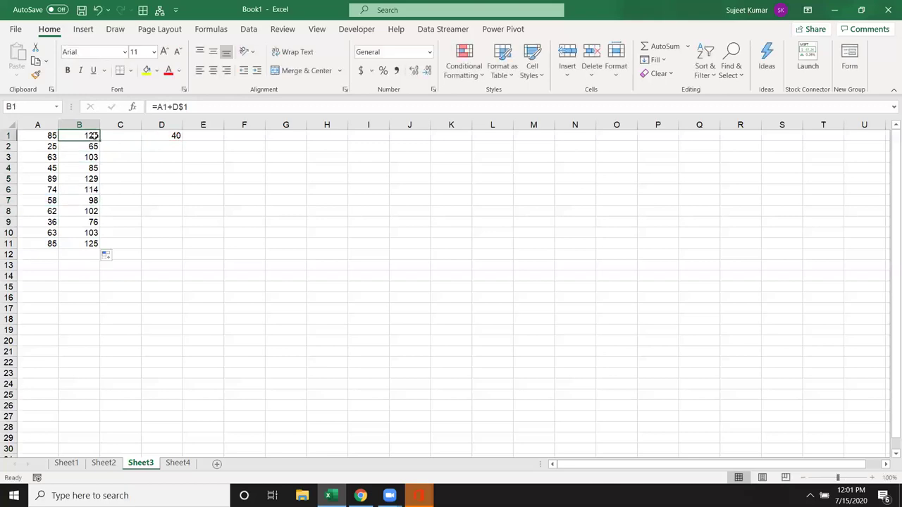
pyautogui.doubleClick(93, 146)
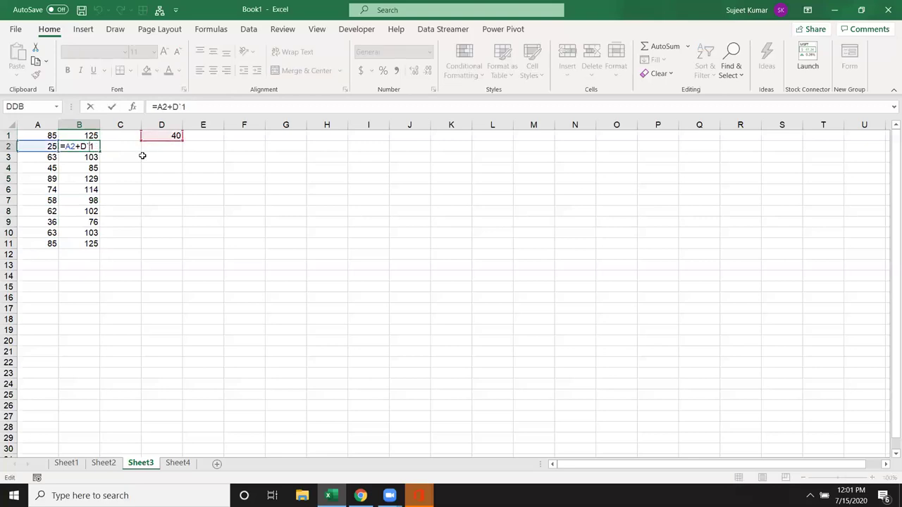
pyautogui.hotkey('ctrl', 'Return')
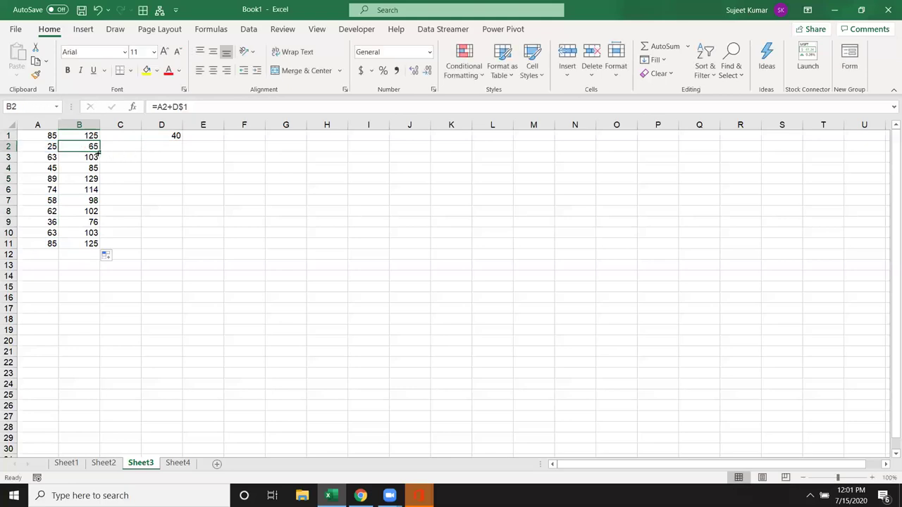
# Copy B2's formula right into C2 and inspect its shifted =B2+E$1 references
pyautogui.moveTo(105, 152); pyautogui.dragTo(127, 151)
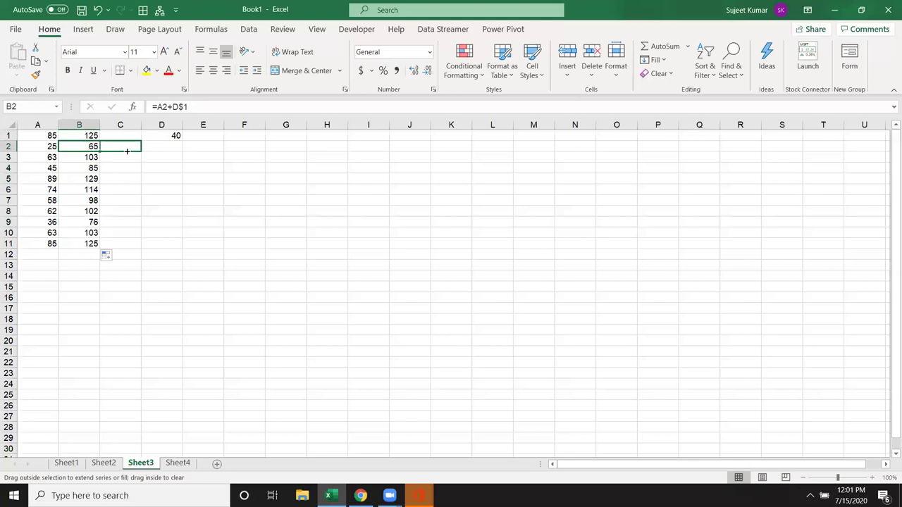
pyautogui.moveTo(126, 151); pyautogui.dragTo(126, 153)
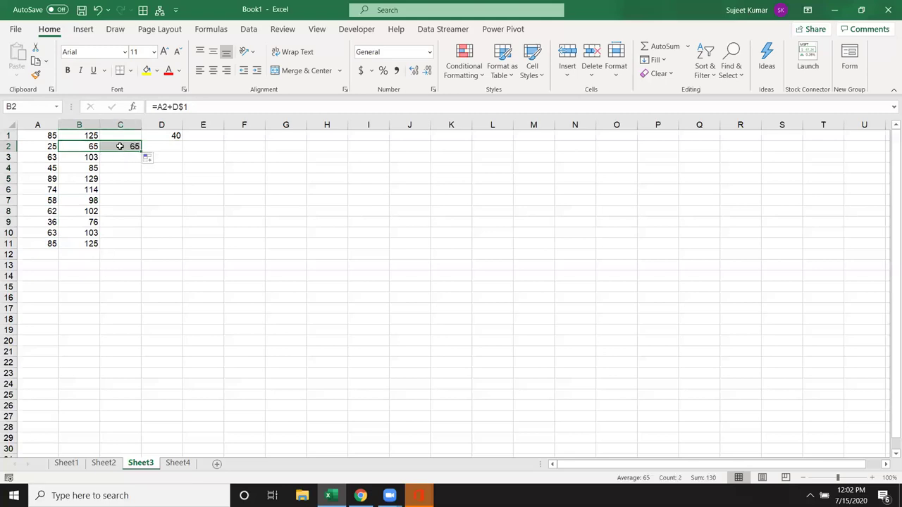
pyautogui.click(124, 145)
pyautogui.doubleClick(124, 145)
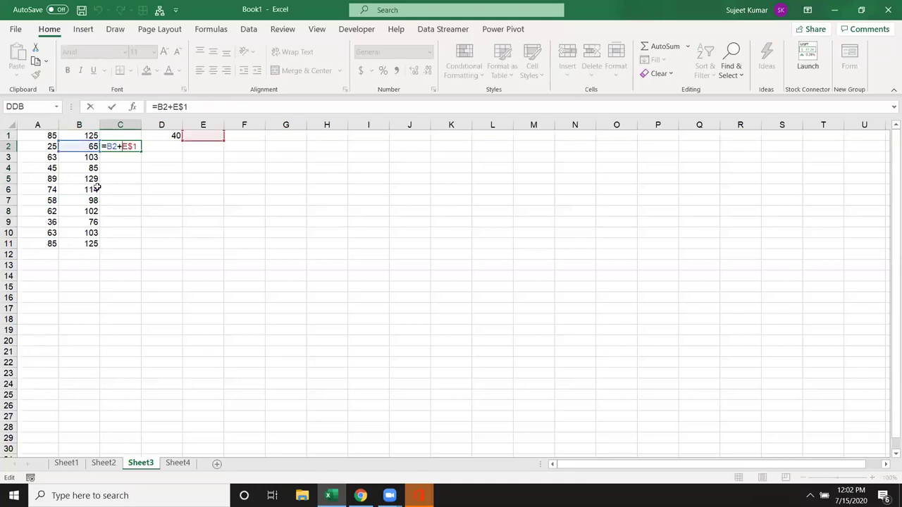
pyautogui.press('Escape')
# Return to B2 and open its formula for editing, dismissing the Help pane that appeared
pyautogui.press('Left')
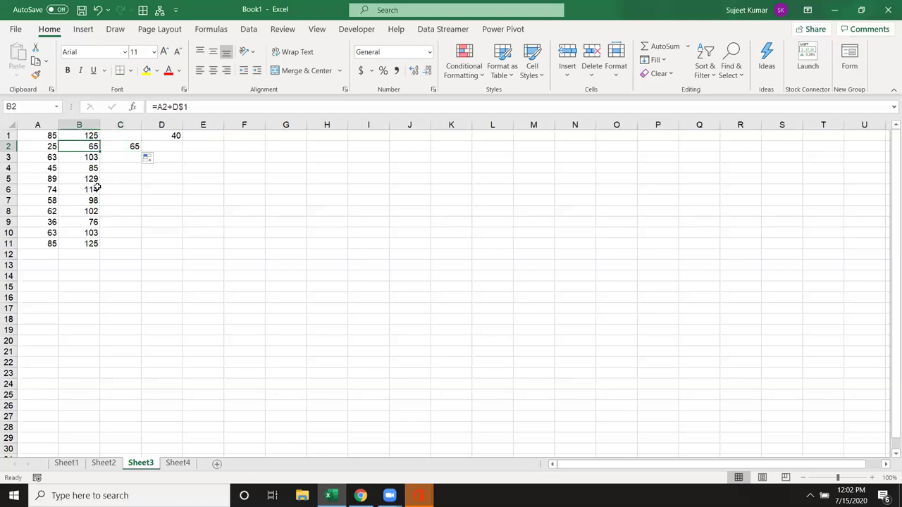
pyautogui.press('F2')
pyautogui.press('F1')
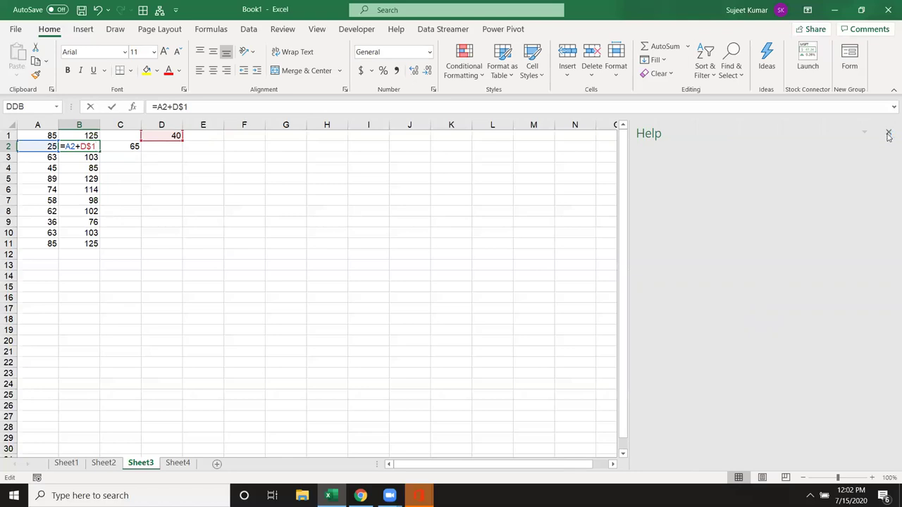
pyautogui.click(888, 136)
pyautogui.click(73, 145)
pyautogui.doubleClick(73, 146)
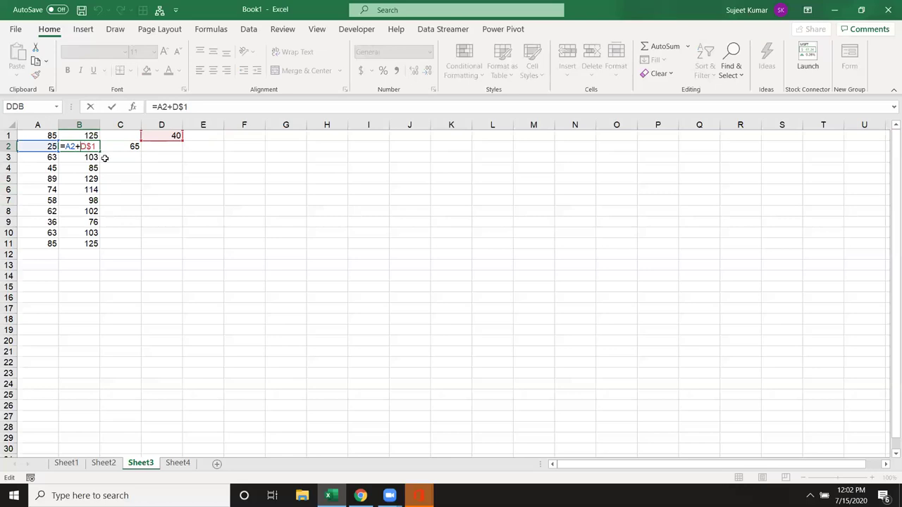
# Change B2 to =A2+$D$1 and fill it down through B11
pyautogui.write('$')
pyautogui.press('Return')
pyautogui.press('Up')
pyautogui.doubleClick(100, 151)
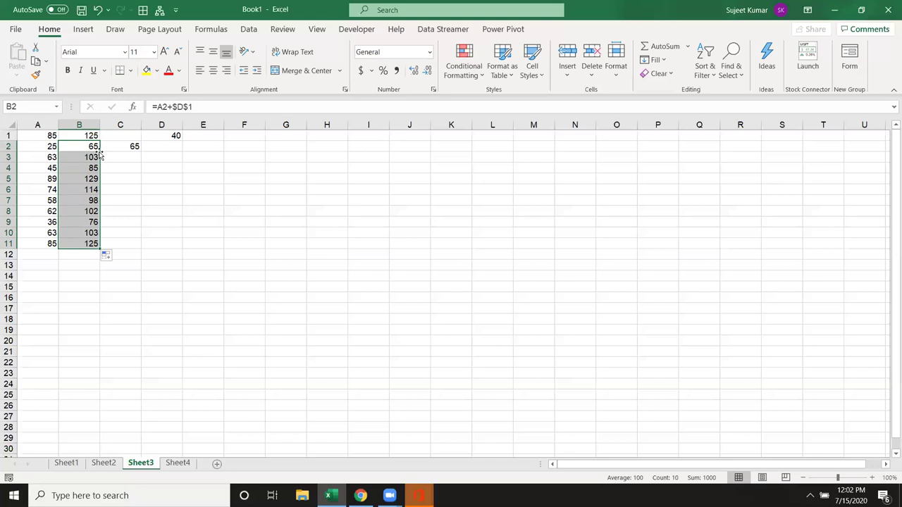
pyautogui.click(99, 149)
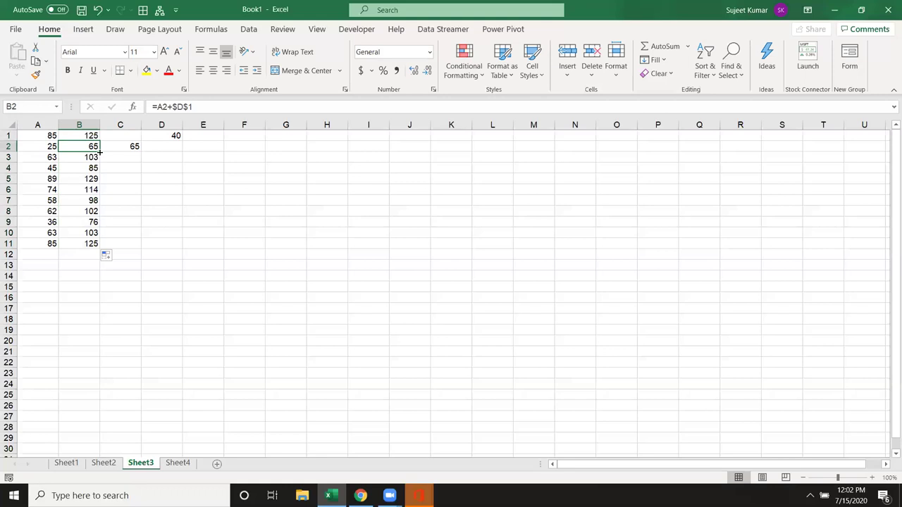
pyautogui.click(85, 243)
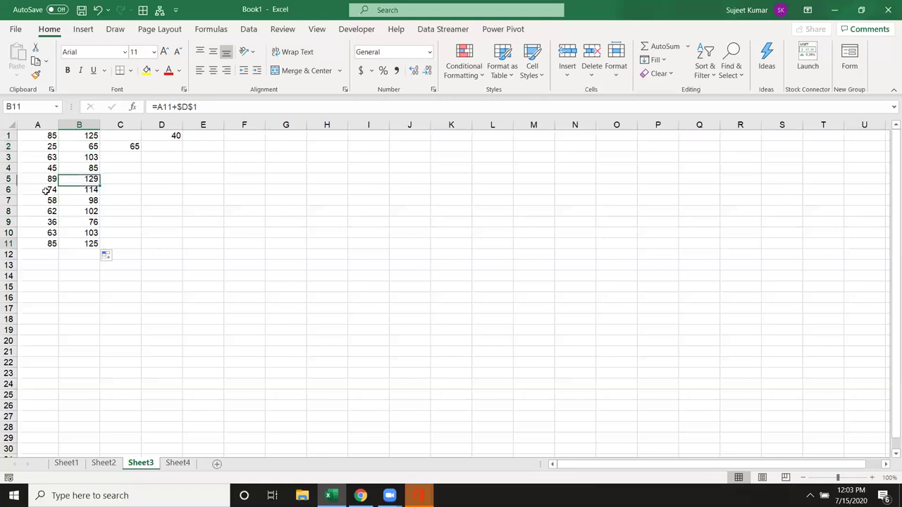
pyautogui.moveTo(85, 243); pyautogui.dragTo(36, 135)
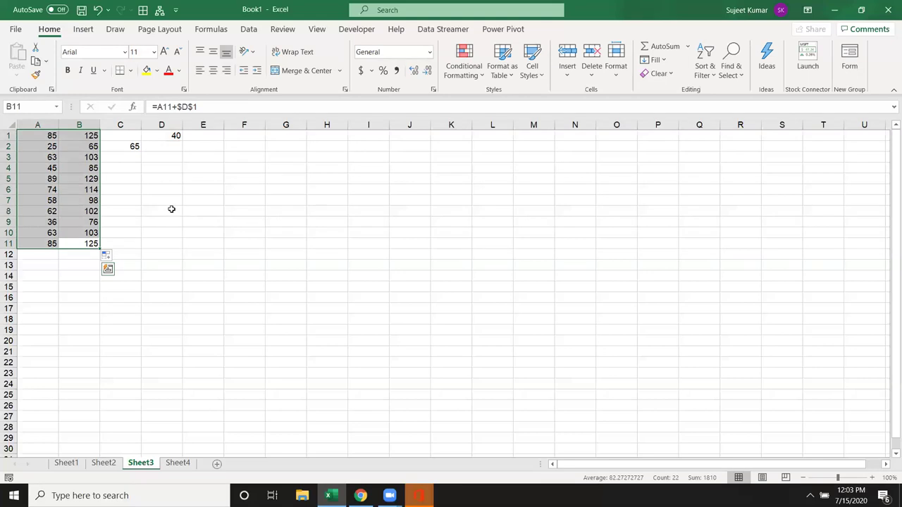
pyautogui.click(35, 61)
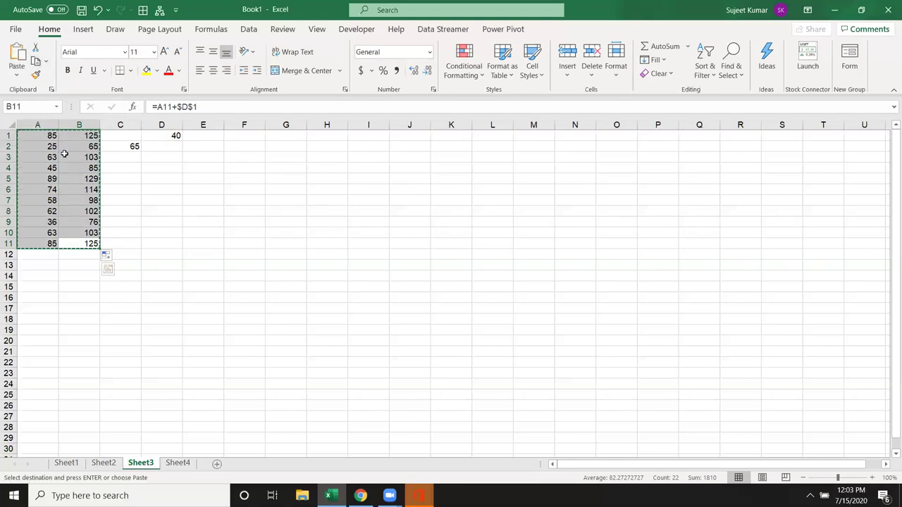
pyautogui.press('Escape')
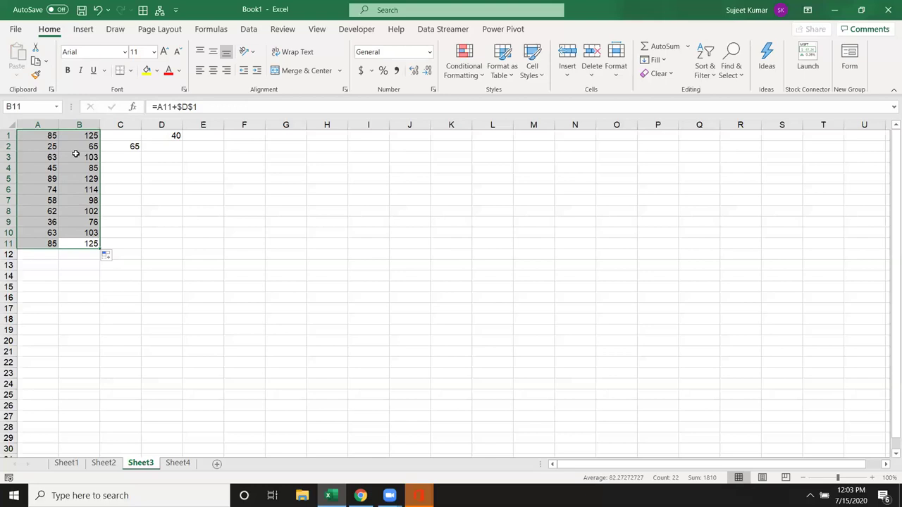
pyautogui.click(164, 179)
pyautogui.click(65, 158)
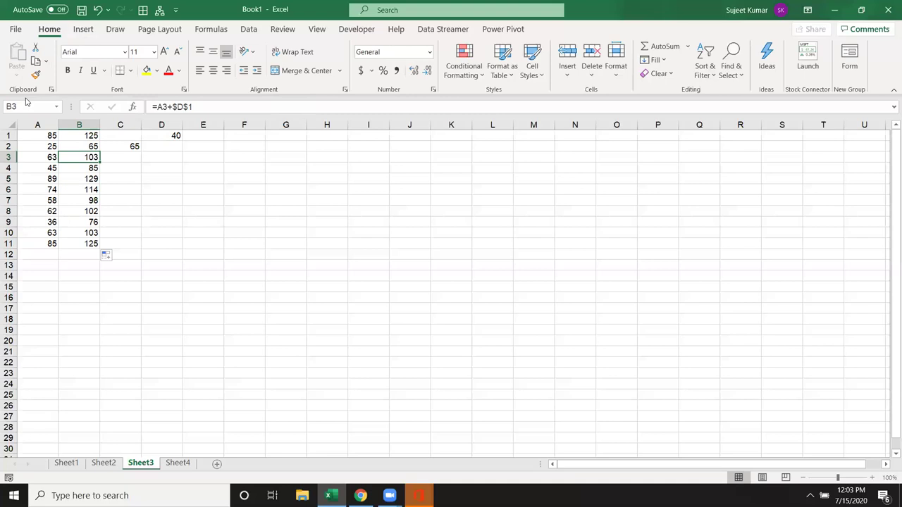
pyautogui.click(89, 143)
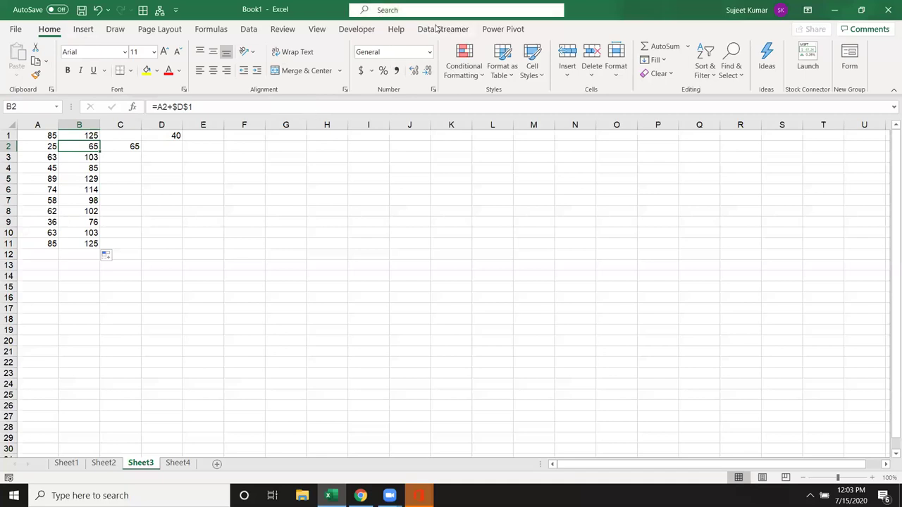
# Search help for 'sortcut' and open the Keyboard shortcuts in Excel article
pyautogui.hotkey('alt', 'q')
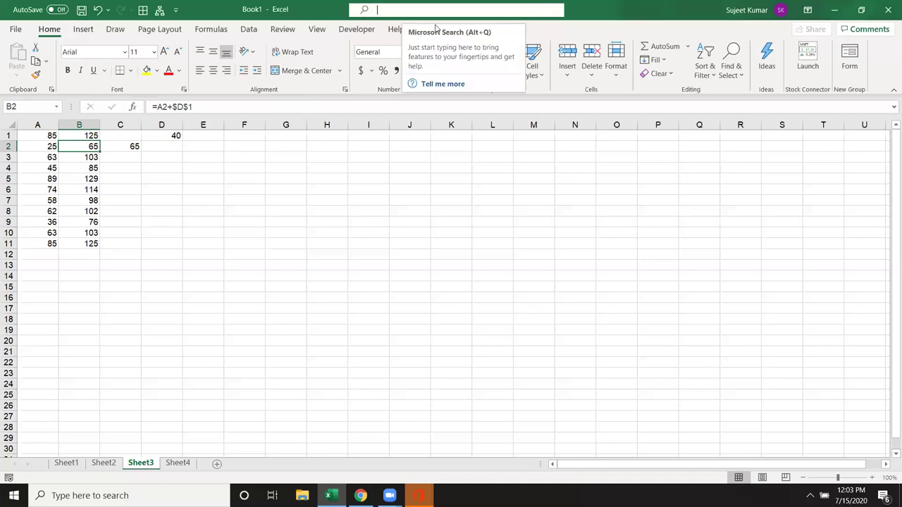
pyautogui.click(436, 10)
pyautogui.write('sortcu')
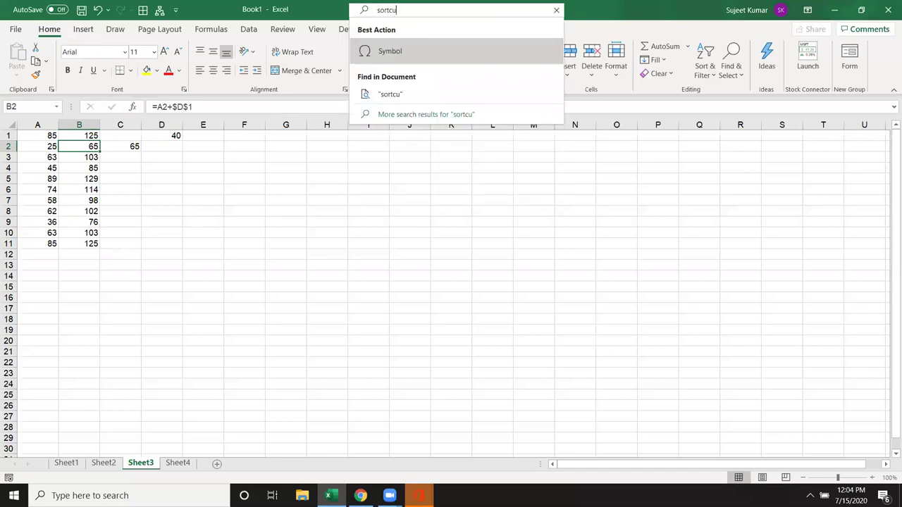
pyautogui.write('t')
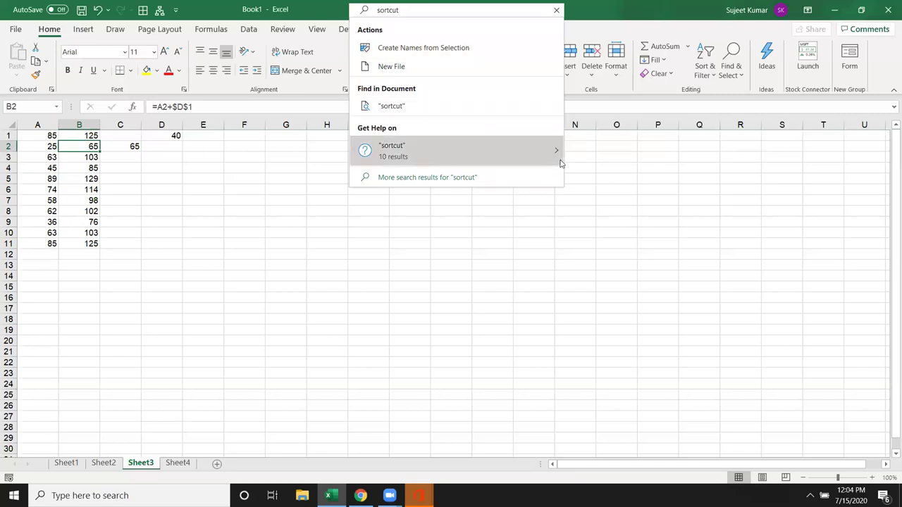
pyautogui.moveTo(558, 160)
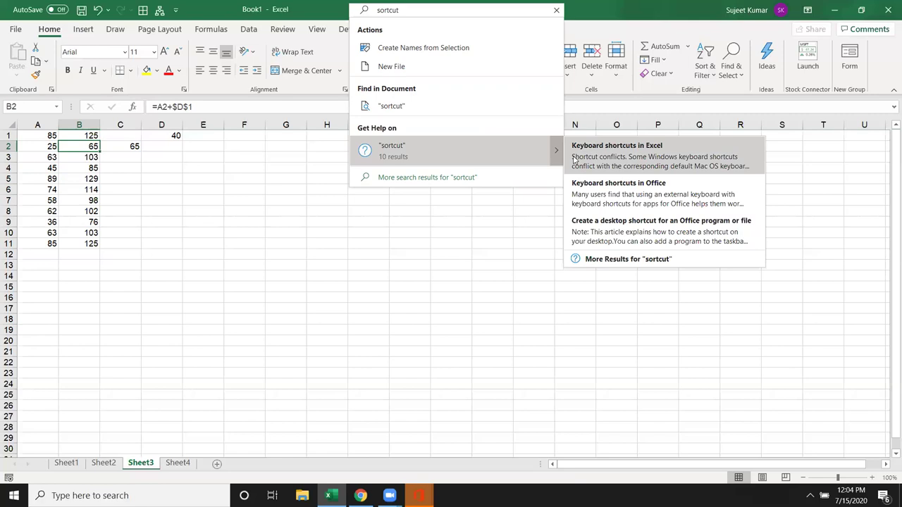
pyautogui.click(574, 160)
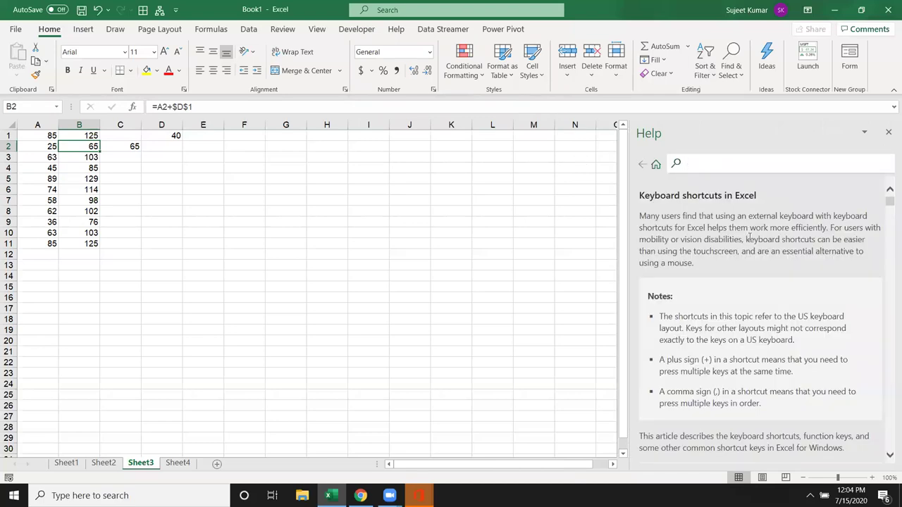
# Highlight the shortcuts for closing a workbook, opening a workbook and going to Home
pyautogui.scroll(-3, 748, 233)
pyautogui.scroll(-2, 749, 240)
pyautogui.scroll(-1, 748, 240)
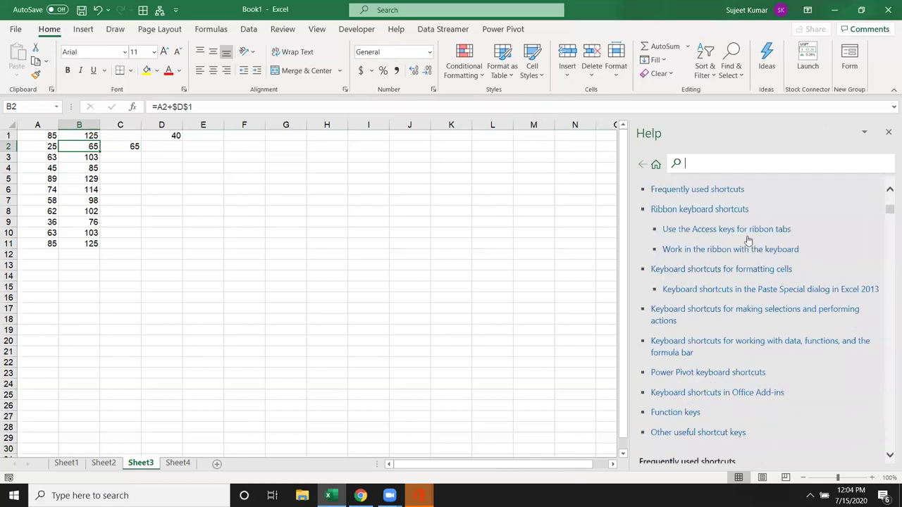
pyautogui.scroll(-5, 747, 236)
pyautogui.scroll(-5, 748, 229)
pyautogui.scroll(1, 748, 229)
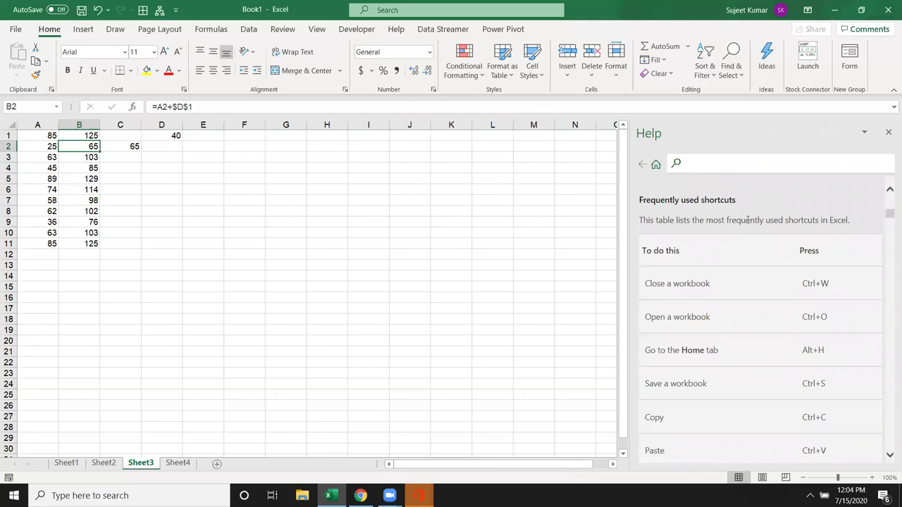
pyautogui.tripleClick(684, 282)
pyautogui.doubleClick(807, 284)
pyautogui.doubleClick(808, 317)
pyautogui.click(803, 359)
pyautogui.doubleClick(814, 351)
pyautogui.click(811, 377)
# Scroll through the rest of the shortcuts article, then close the Help pane
pyautogui.scroll(-2, 811, 377)
pyautogui.scroll(-2, 810, 373)
pyautogui.scroll(-3, 809, 371)
pyautogui.scroll(-4, 808, 368)
pyautogui.scroll(-3, 809, 368)
pyautogui.scroll(-3, 809, 366)
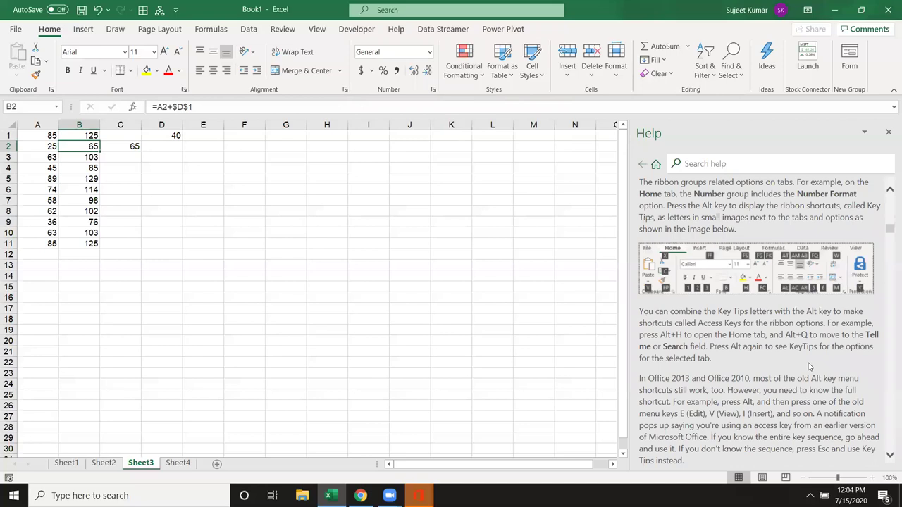
pyautogui.scroll(-3, 808, 365)
pyautogui.scroll(-2, 808, 364)
pyautogui.scroll(-3, 807, 364)
pyautogui.scroll(-3, 805, 363)
pyautogui.scroll(-3, 804, 363)
pyautogui.scroll(-3, 802, 363)
pyautogui.scroll(-3, 801, 362)
pyautogui.scroll(-3, 801, 362)
pyautogui.scroll(-3, 800, 349)
pyautogui.scroll(-3, 799, 345)
pyautogui.scroll(-5, 799, 345)
pyautogui.scroll(-2, 798, 346)
pyautogui.scroll(3, 797, 346)
pyautogui.scroll(4, 799, 340)
pyautogui.scroll(5, 799, 338)
pyautogui.scroll(5, 803, 331)
pyautogui.scroll(5, 807, 325)
pyautogui.scroll(5, 808, 324)
pyautogui.scroll(5, 807, 317)
pyautogui.scroll(5, 805, 303)
pyautogui.scroll(5, 805, 302)
pyautogui.scroll(5, 804, 301)
pyautogui.scroll(5, 804, 302)
pyautogui.scroll(5, 805, 301)
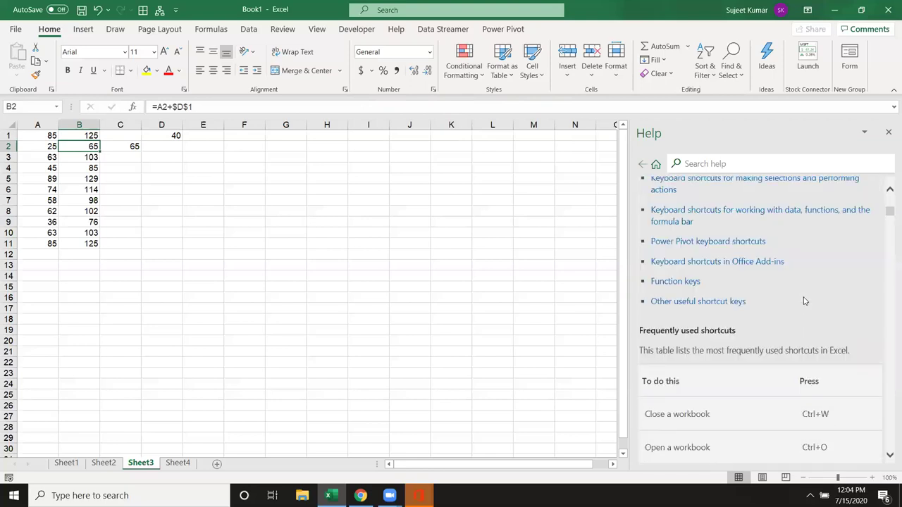
pyautogui.scroll(5, 804, 301)
pyautogui.scroll(5, 804, 301)
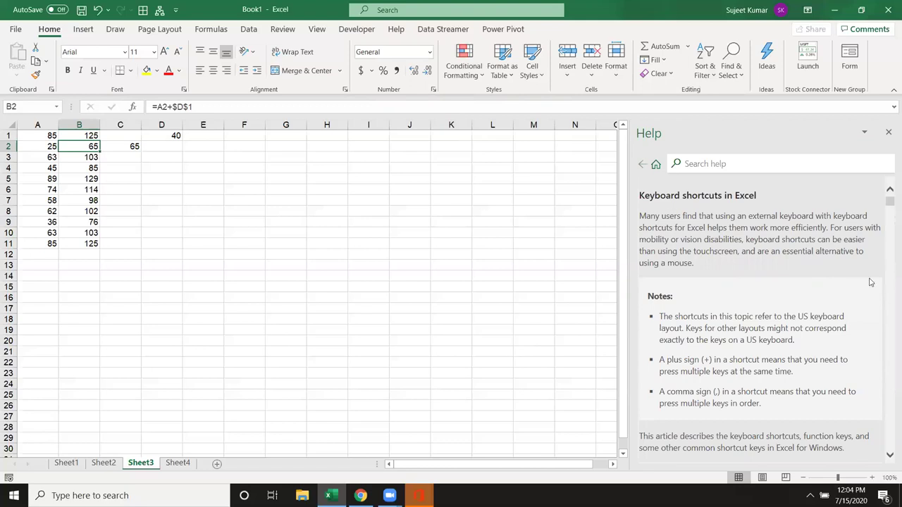
pyautogui.click(888, 132)
pyautogui.click(320, 233)
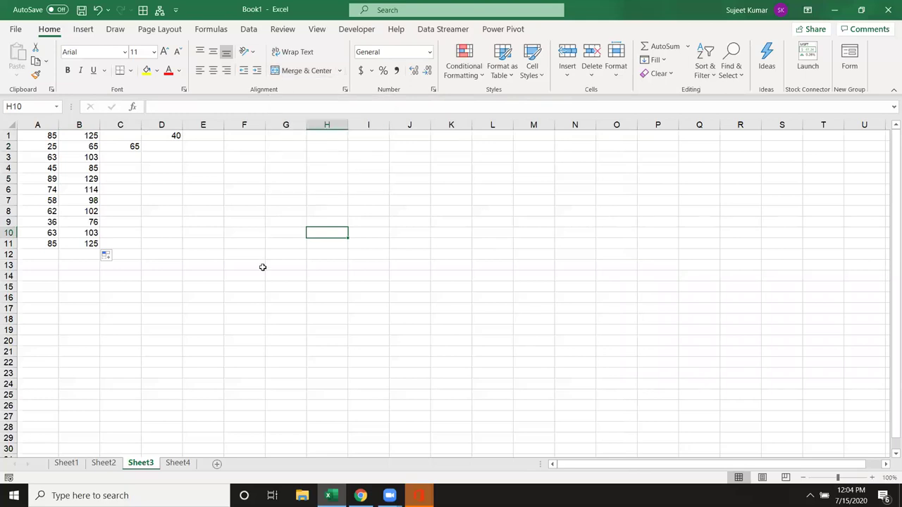
# Select G6:I8, merge it with Merge & Center, then unmerge it
pyautogui.moveTo(289, 203); pyautogui.dragTo(330, 251)
pyautogui.click(428, 256)
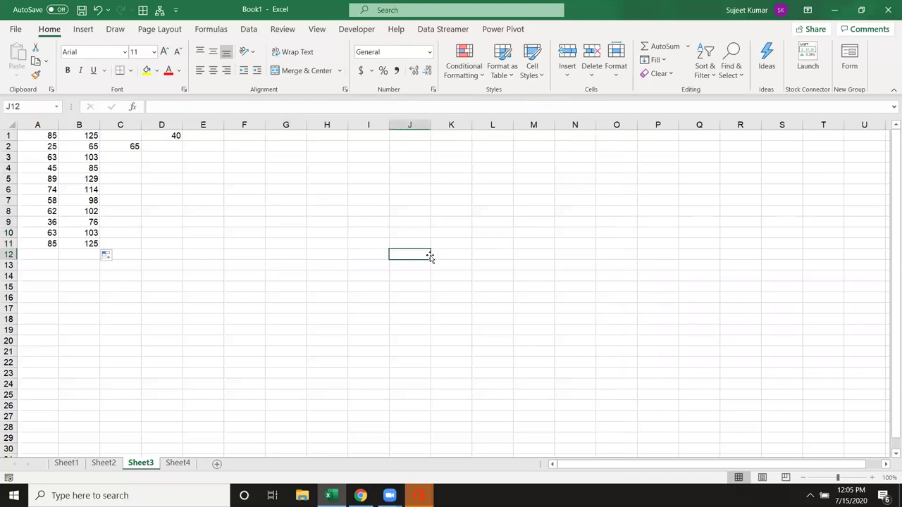
pyautogui.moveTo(292, 188); pyautogui.dragTo(349, 214)
pyautogui.click(295, 190)
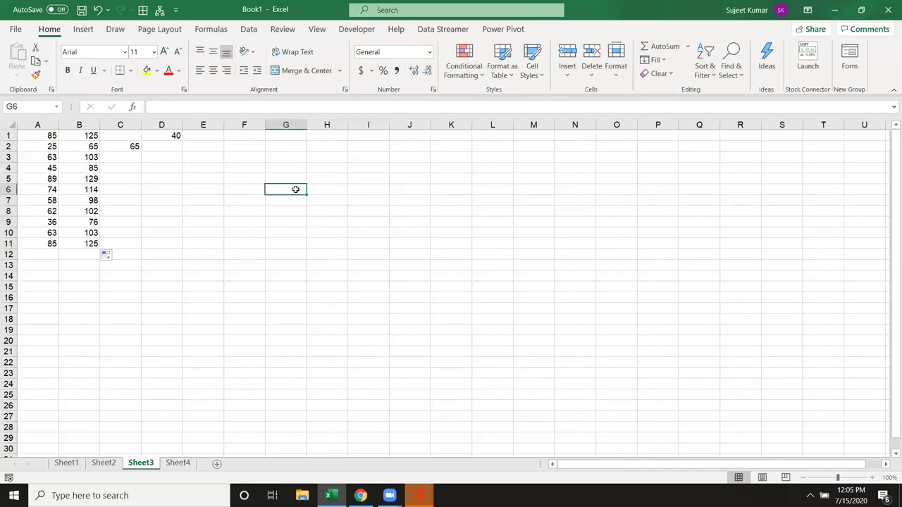
pyautogui.moveTo(295, 190); pyautogui.dragTo(360, 216)
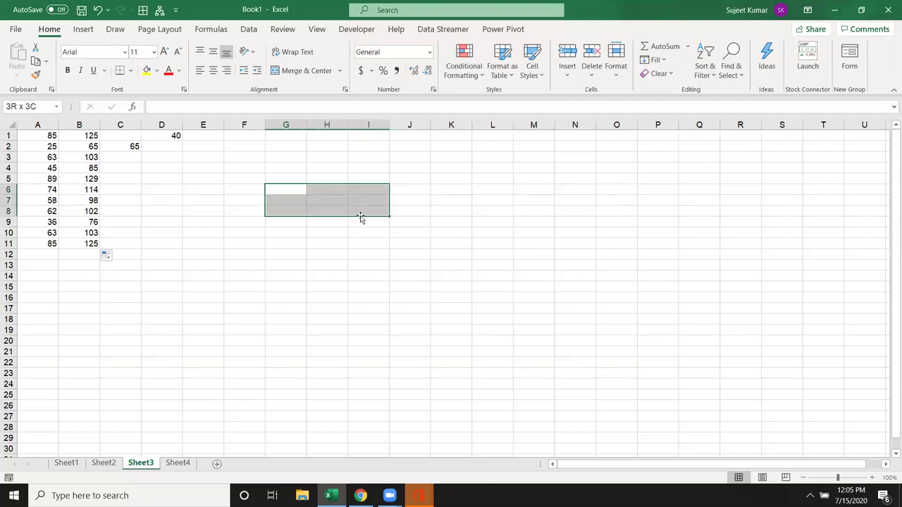
pyautogui.click(310, 72)
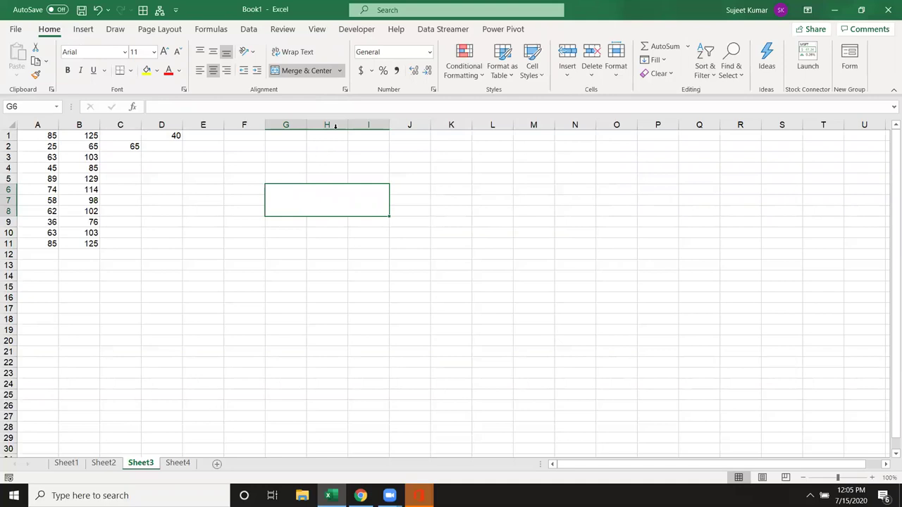
pyautogui.click(303, 71)
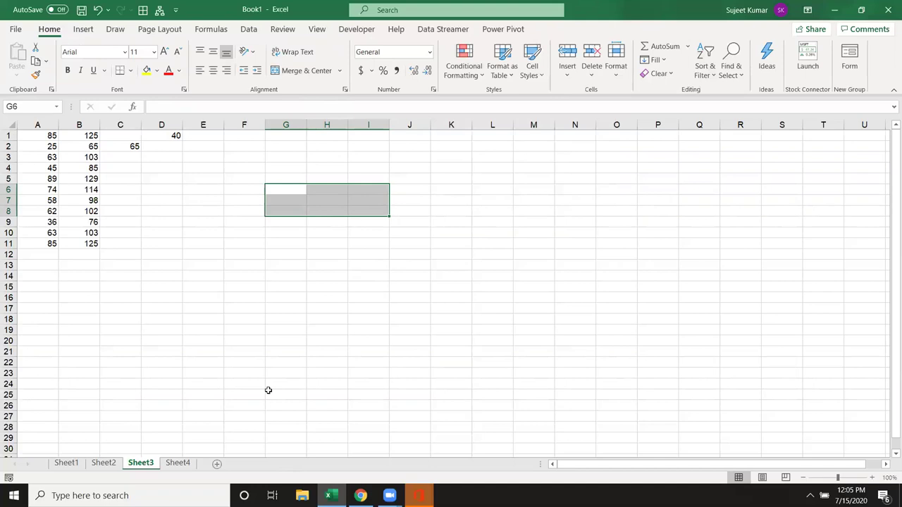
# Merge G6:I8 again using the Alt, H, M, C keyboard sequence
pyautogui.press('alt')
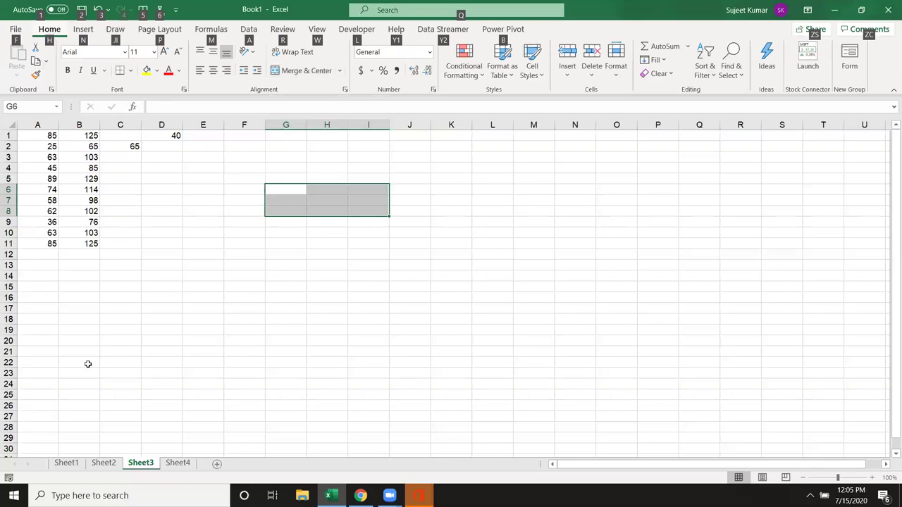
pyautogui.press('h')
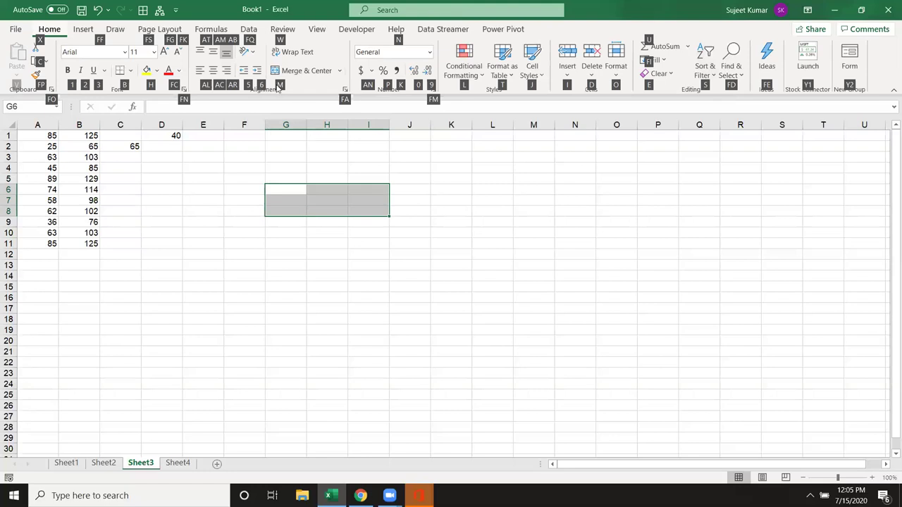
pyautogui.press('m')
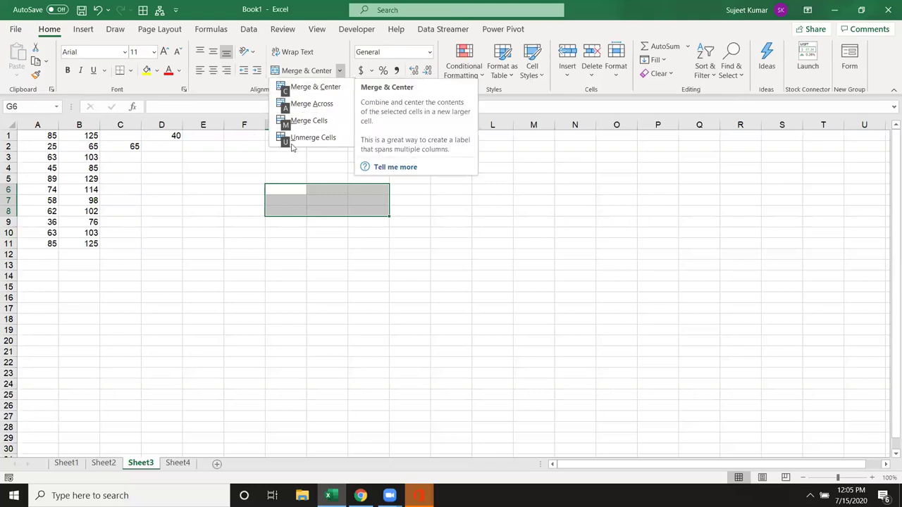
pyautogui.click(300, 95)
pyautogui.click(304, 311)
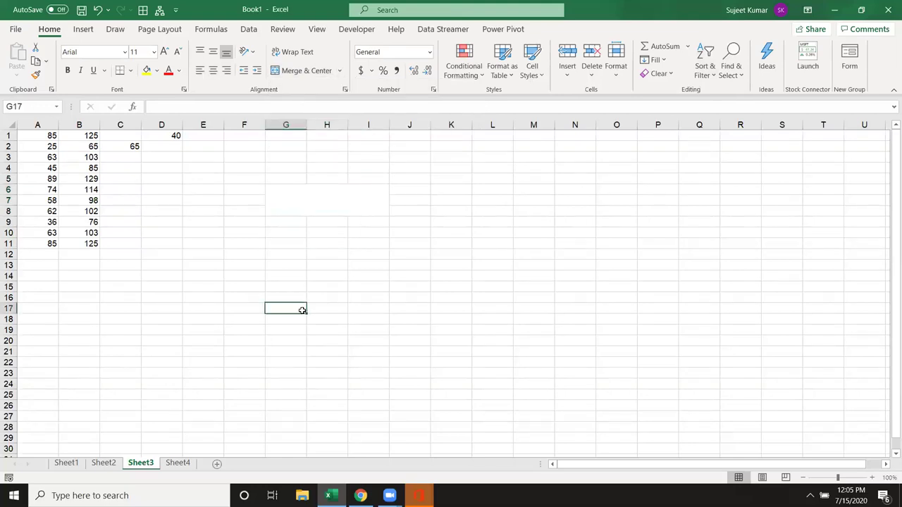
# Merge and center L4:O15 into a single cell with Alt, H, M, C
pyautogui.moveTo(494, 171); pyautogui.dragTo(612, 284)
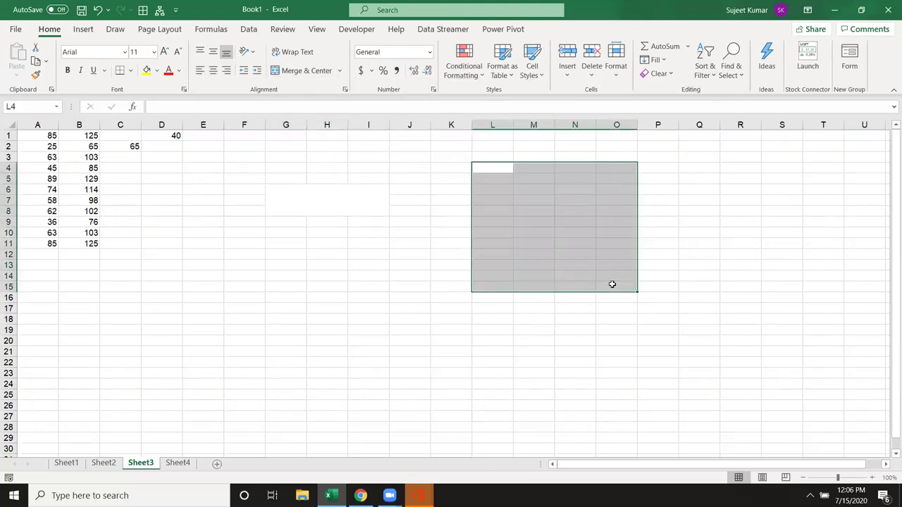
pyautogui.press('alt')
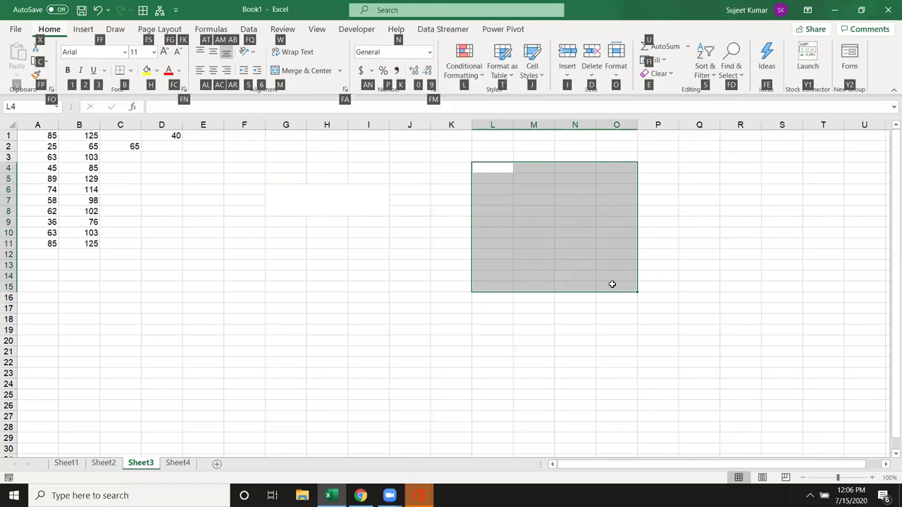
pyautogui.press('m')
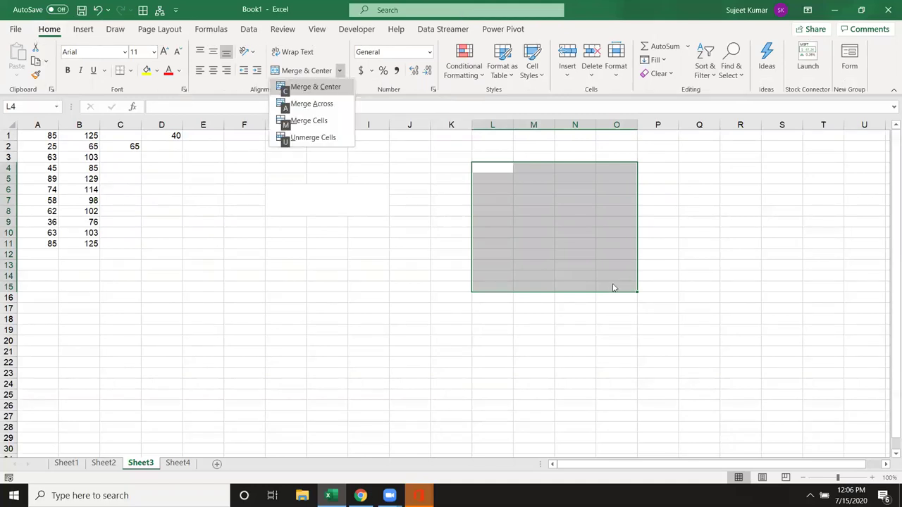
pyautogui.press('c')
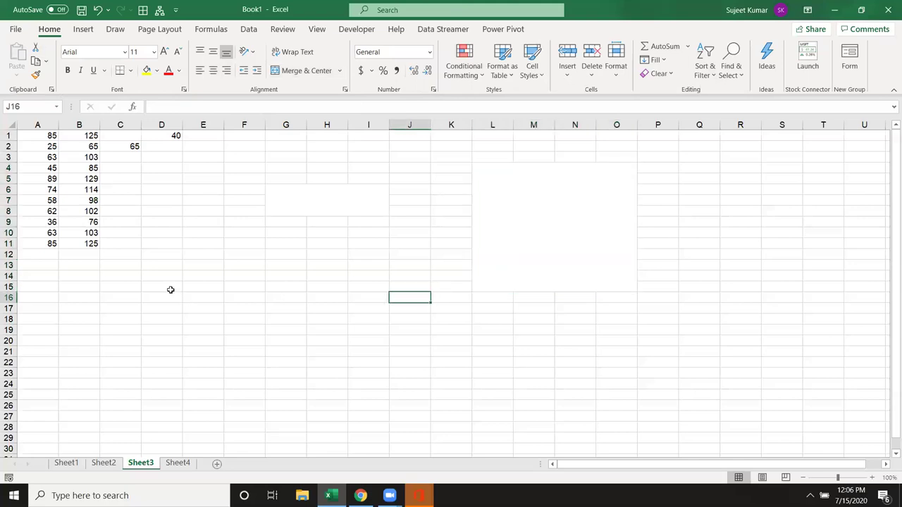
# Unmerge all merged cells across F4:P15, accepting the merged-cell warning
pyautogui.click(171, 291)
pyautogui.press('alt')
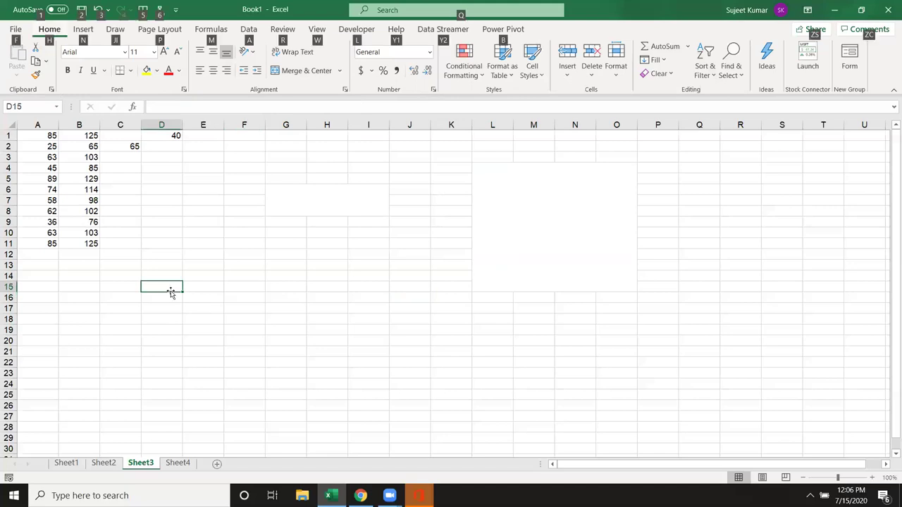
pyautogui.click(254, 257)
pyautogui.moveTo(227, 167); pyautogui.dragTo(647, 276)
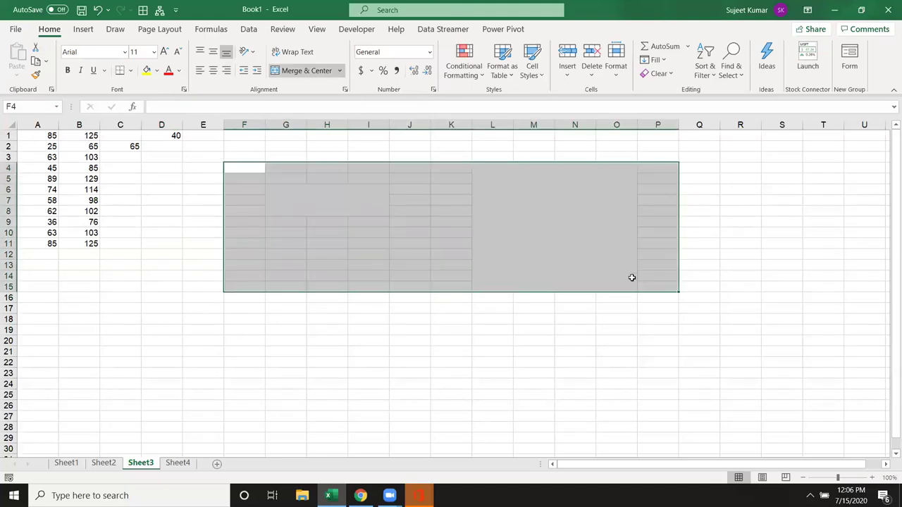
pyautogui.hotkey('alt', 'h')
pyautogui.press('m')
pyautogui.press('c')
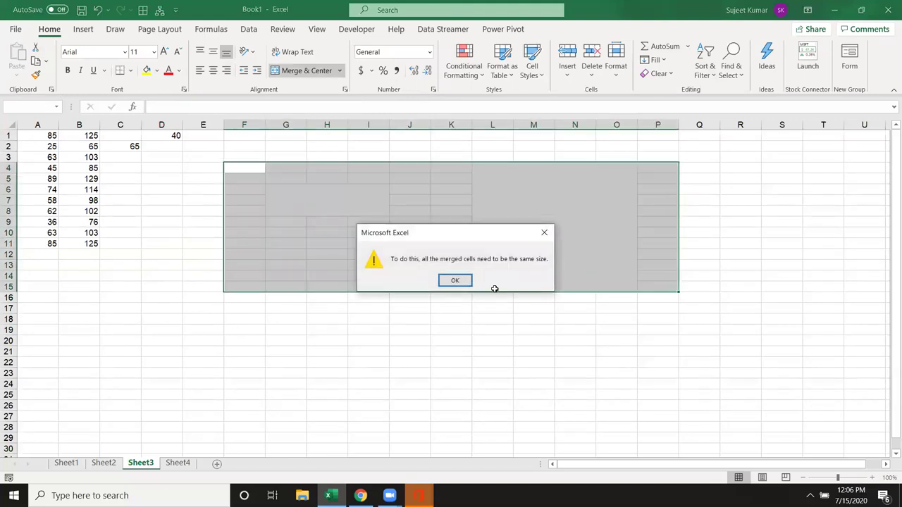
pyautogui.click(456, 280)
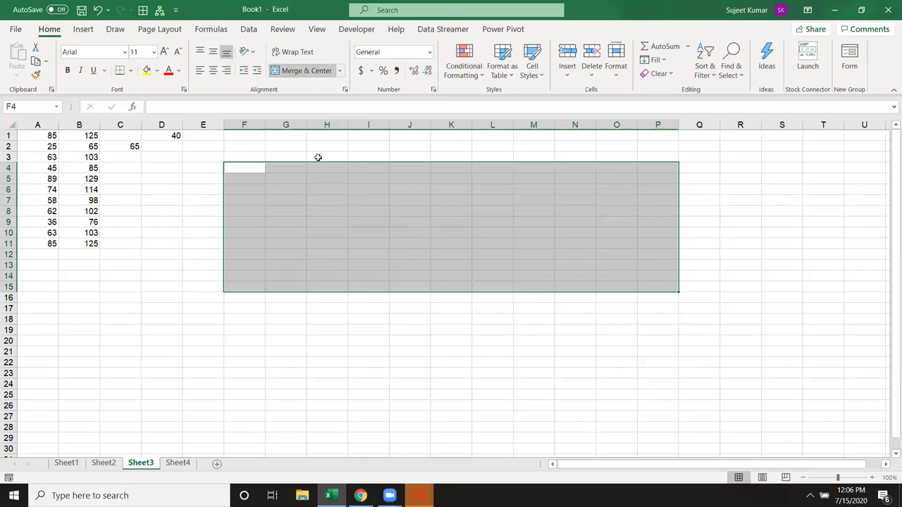
pyautogui.click(348, 244)
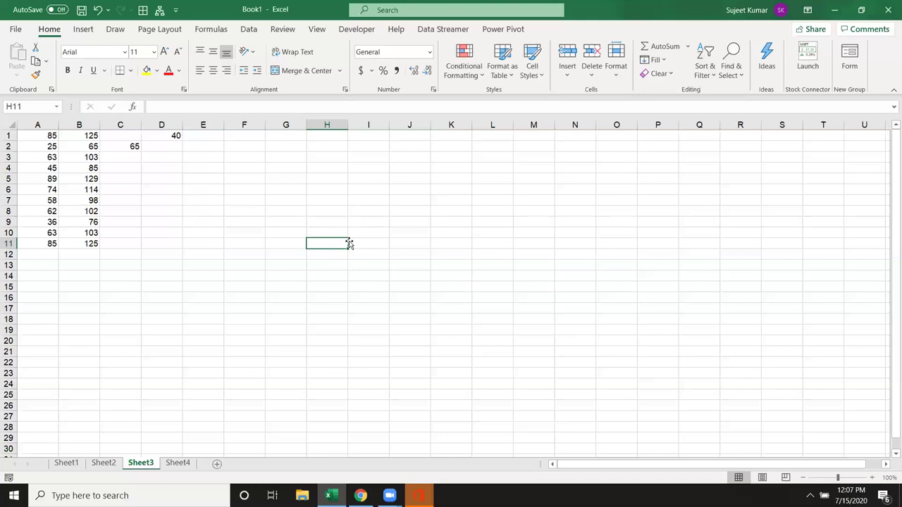
# Delete A1:E11, removing column A's numbers, column B's formulas and the D1 and C2 values
pyautogui.click(240, 228)
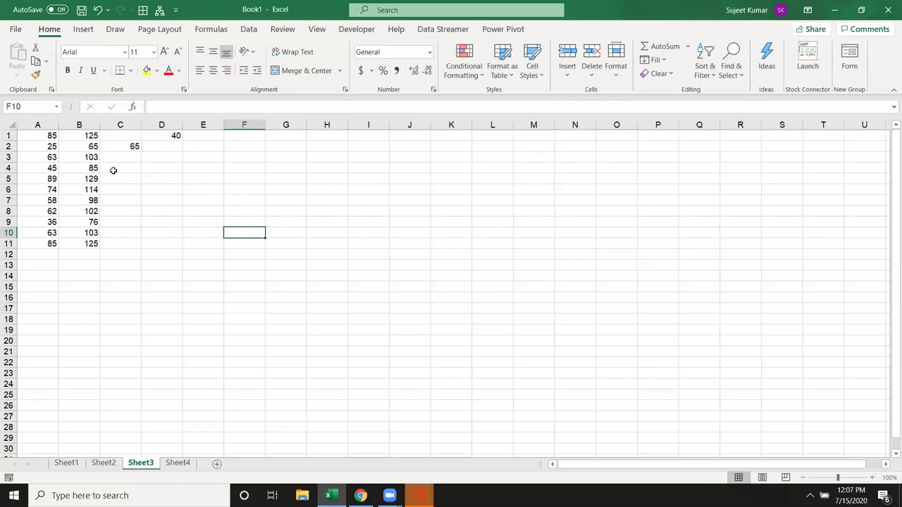
pyautogui.moveTo(43, 135)
pyautogui.mouseDown()
pyautogui.moveTo(201, 229)
pyautogui.moveTo(200, 242)
pyautogui.mouseUp()
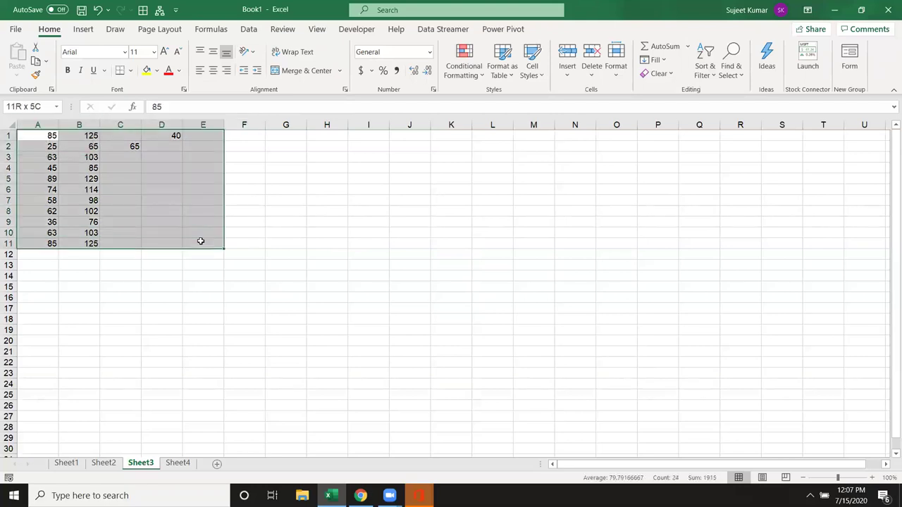
pyautogui.press('Delete')
pyautogui.click(270, 207)
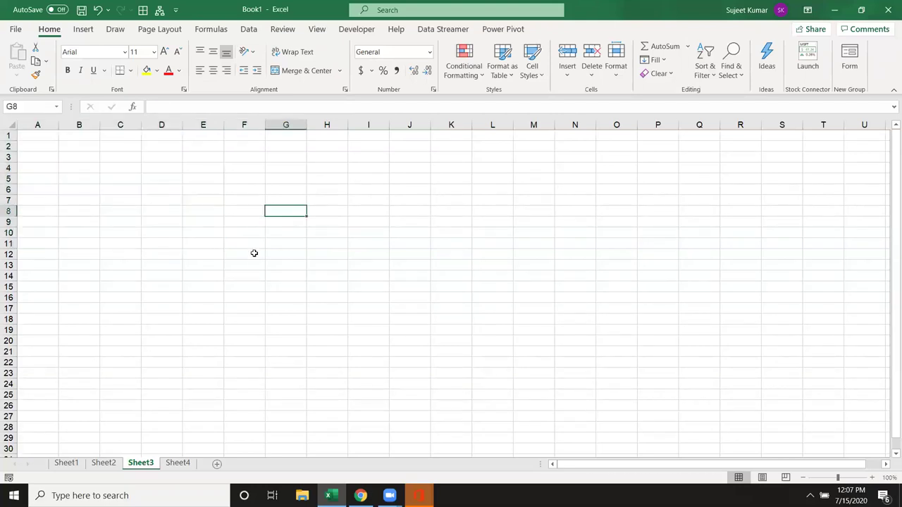
pyautogui.click(145, 180)
pyautogui.click(328, 183)
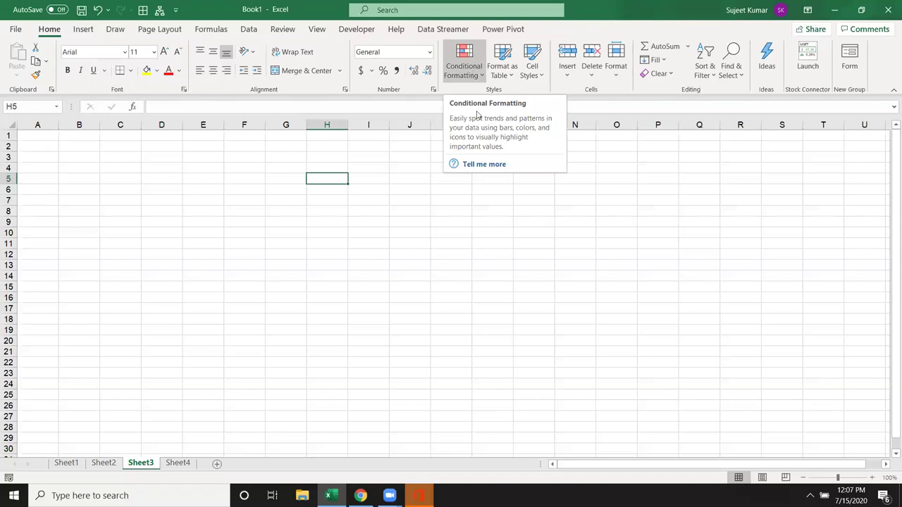
pyautogui.click(487, 164)
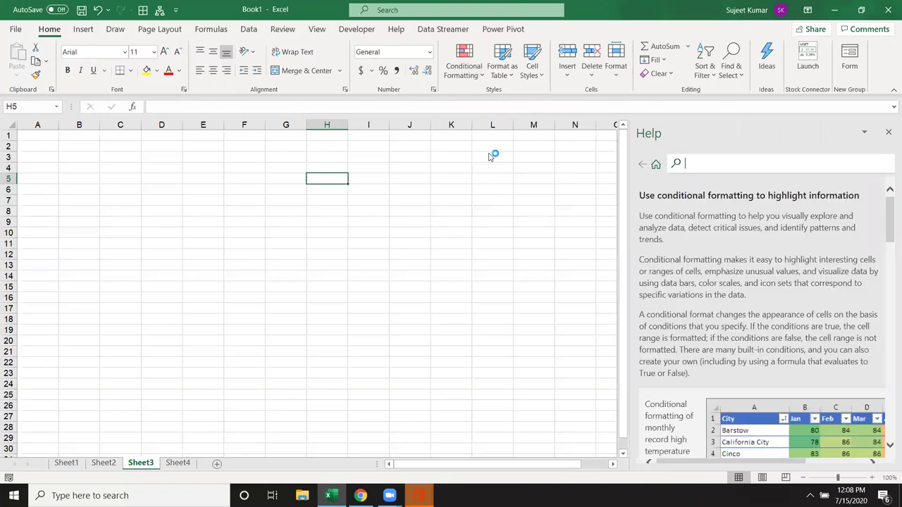
pyautogui.scroll(-10, 749, 342)
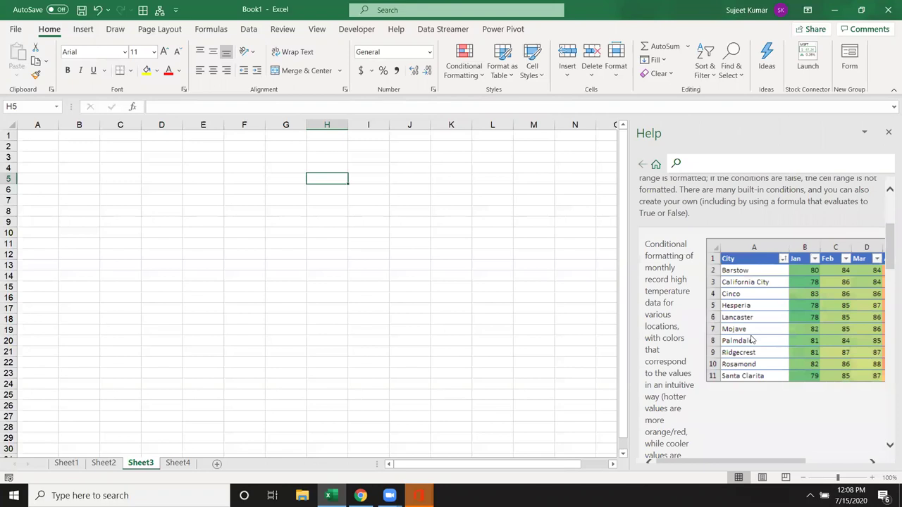
pyautogui.scroll(-3, 755, 345)
pyautogui.scroll(-2, 755, 346)
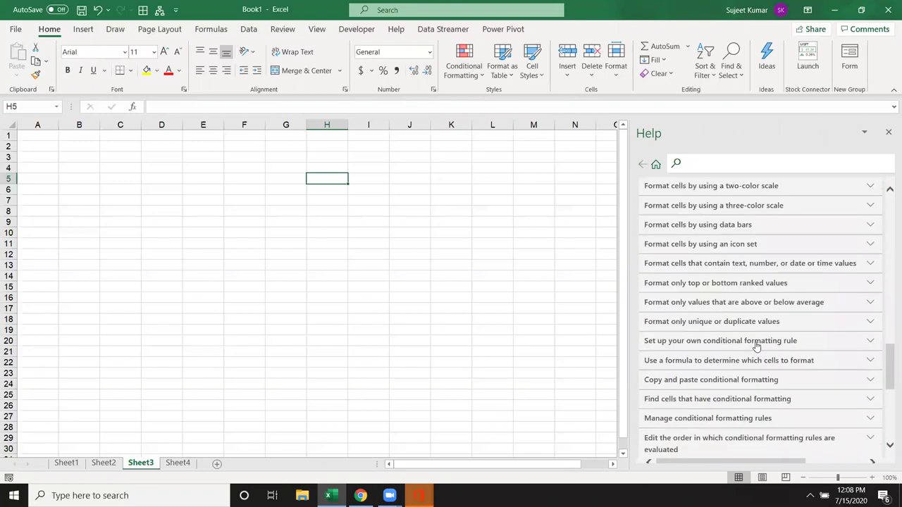
pyautogui.scroll(-2, 741, 387)
pyautogui.scroll(3, 741, 388)
pyautogui.scroll(2, 738, 376)
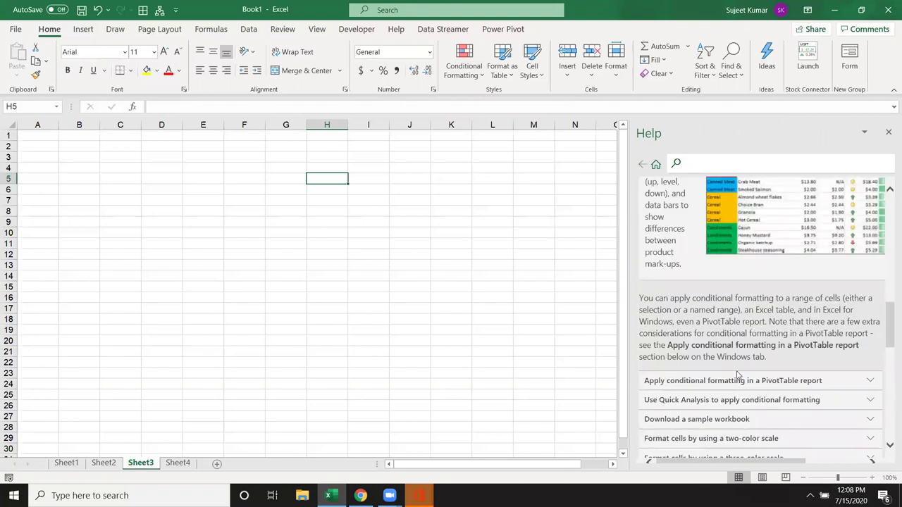
pyautogui.scroll(3, 737, 376)
pyautogui.scroll(3, 738, 375)
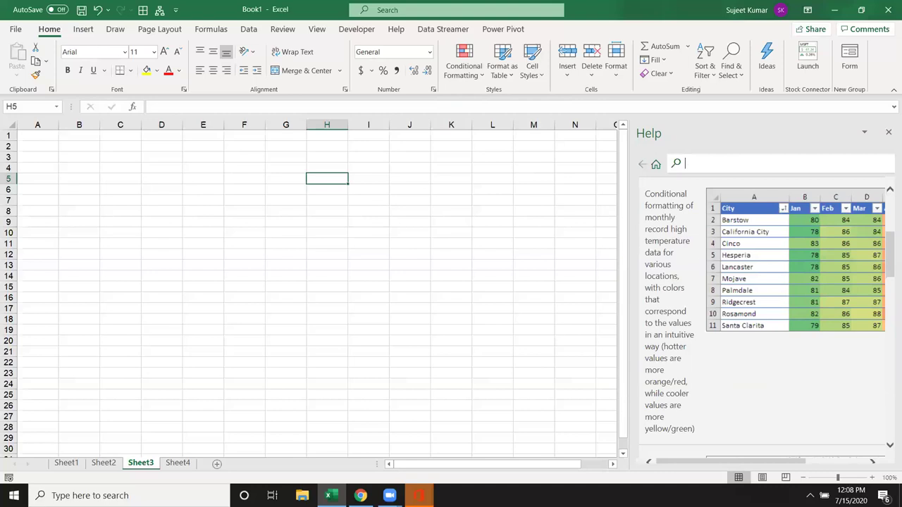
pyautogui.scroll(-3, 782, 395)
pyautogui.scroll(-4, 782, 396)
pyautogui.scroll(-4, 783, 391)
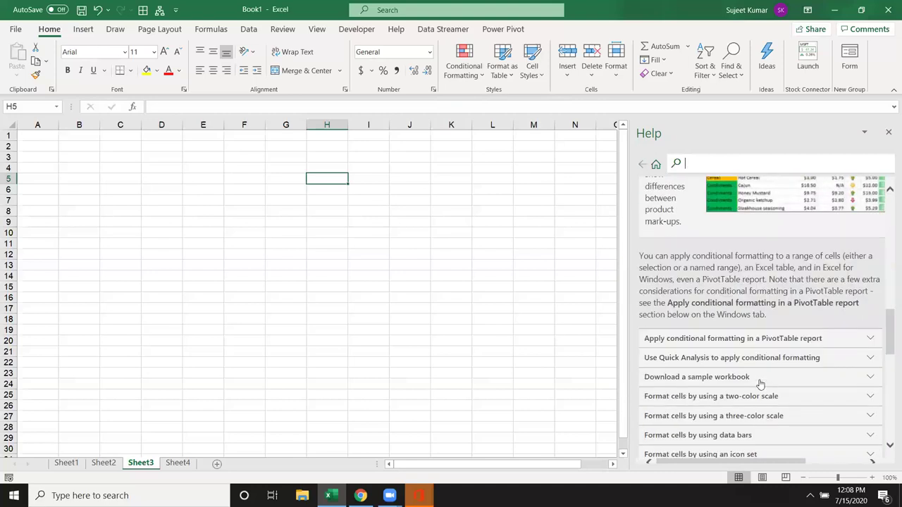
# Expand the PivotTable conditional formatting section and read through its steps
pyautogui.click(728, 344)
pyautogui.scroll(-3, 737, 357)
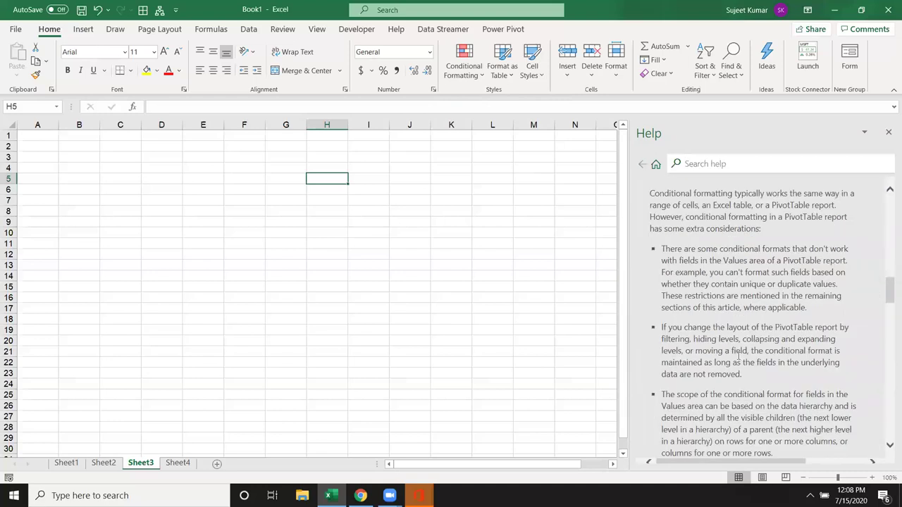
pyautogui.scroll(-4, 737, 357)
pyautogui.scroll(-4, 737, 359)
pyautogui.scroll(-4, 737, 359)
pyautogui.scroll(-4, 739, 362)
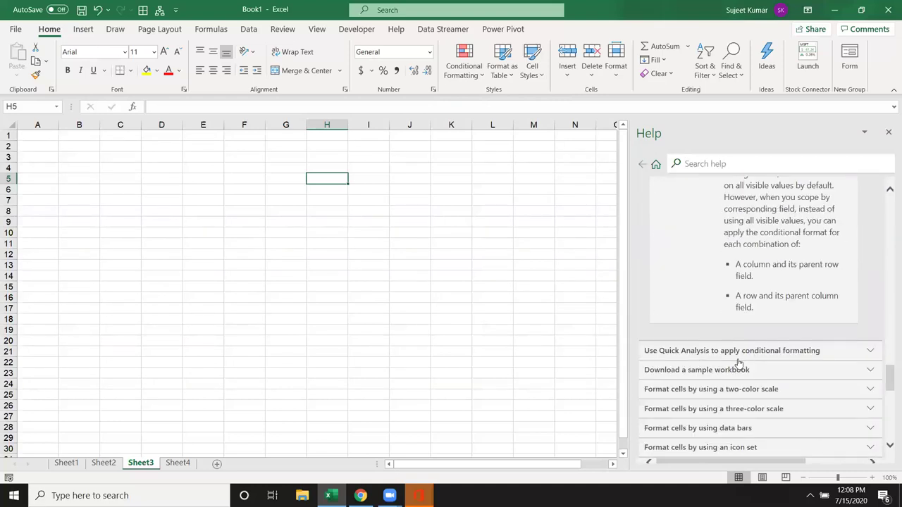
pyautogui.scroll(-3, 739, 362)
# Expand the Quick Analysis conditional formatting section and read through its steps
pyautogui.click(683, 260)
pyautogui.scroll(-1, 705, 258)
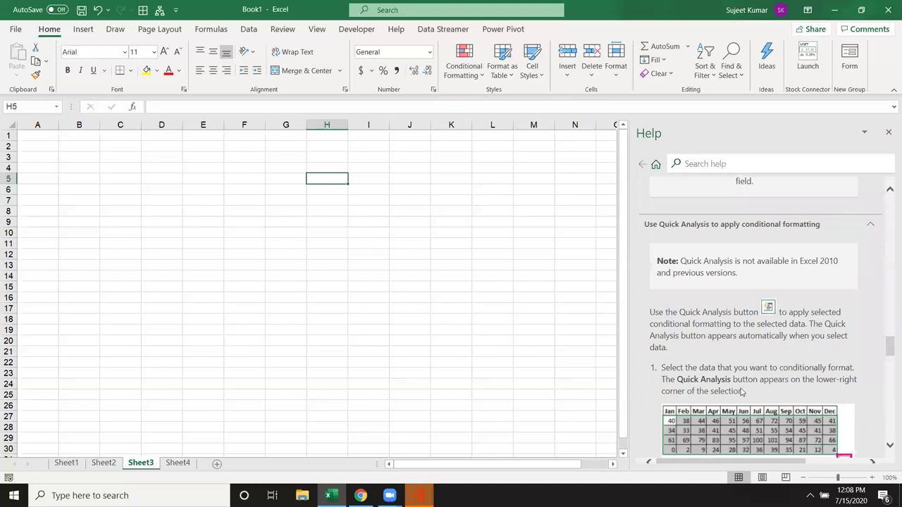
pyautogui.scroll(-4, 719, 255)
pyautogui.scroll(-4, 723, 253)
pyautogui.scroll(-1, 742, 387)
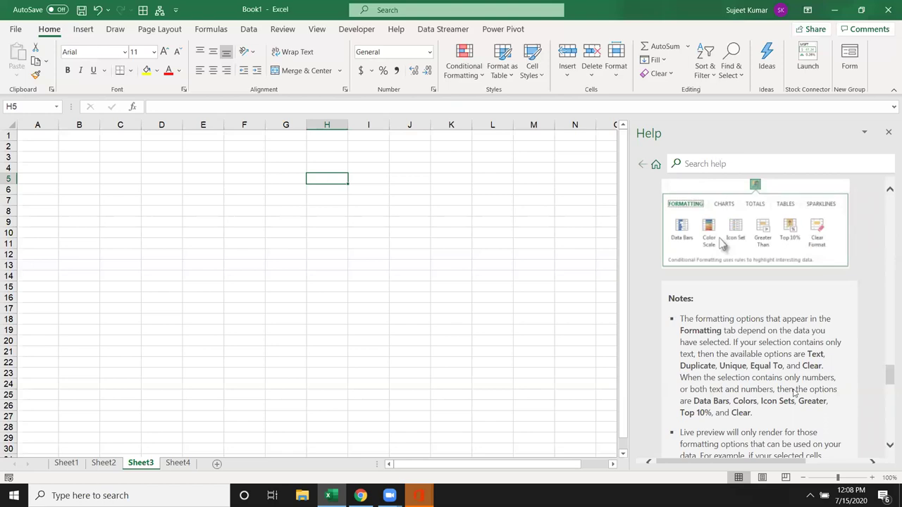
pyautogui.scroll(-3, 792, 390)
pyautogui.scroll(-2, 792, 389)
pyautogui.scroll(5, 793, 389)
pyautogui.scroll(-4, 794, 388)
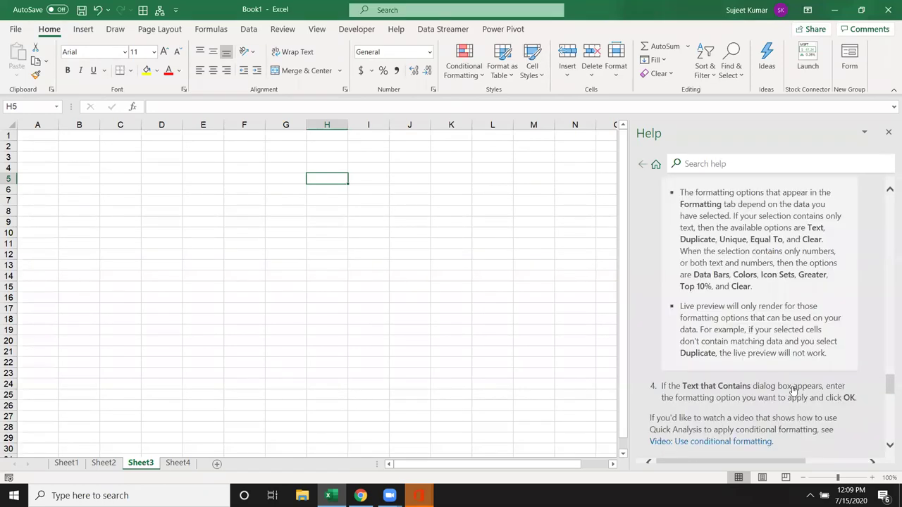
pyautogui.scroll(-2, 735, 376)
# Expand the two-color scale section and scroll through its formula-result formatting notes
pyautogui.click(732, 363)
pyautogui.scroll(-3, 767, 379)
pyautogui.scroll(-3, 768, 379)
pyautogui.scroll(-3, 766, 379)
pyautogui.scroll(-3, 767, 381)
pyautogui.scroll(-3, 767, 381)
pyautogui.scroll(-3, 766, 379)
pyautogui.scroll(-3, 766, 377)
pyautogui.scroll(-3, 766, 378)
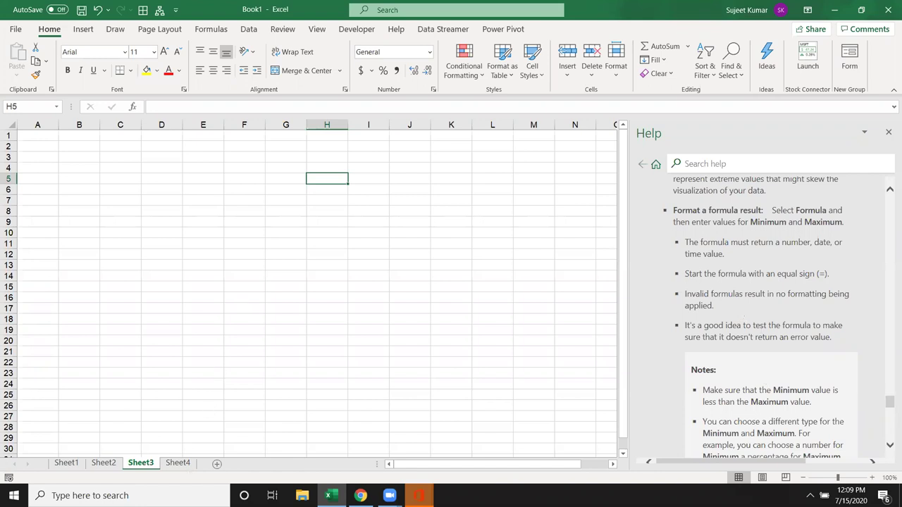
# Search Help for 'limits' and open the Excel specifications and limits article
pyautogui.click(418, 496)
pyautogui.moveTo(140, 134); pyautogui.dragTo(161, 138)
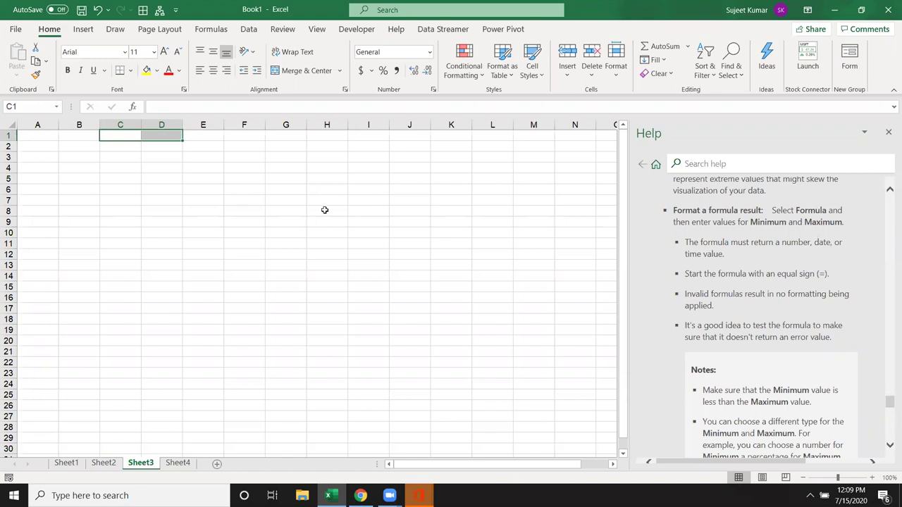
pyautogui.click(728, 166)
pyautogui.write('limits')
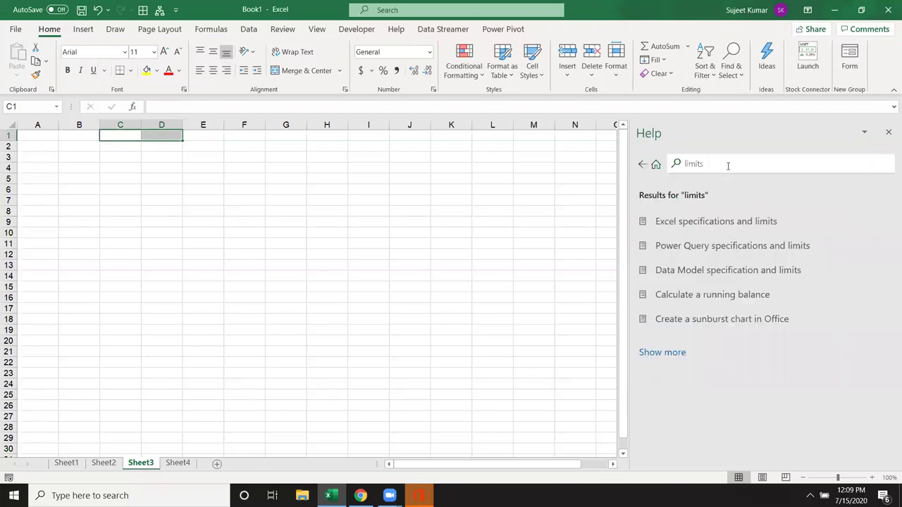
pyautogui.click(736, 223)
pyautogui.scroll(-3, 737, 225)
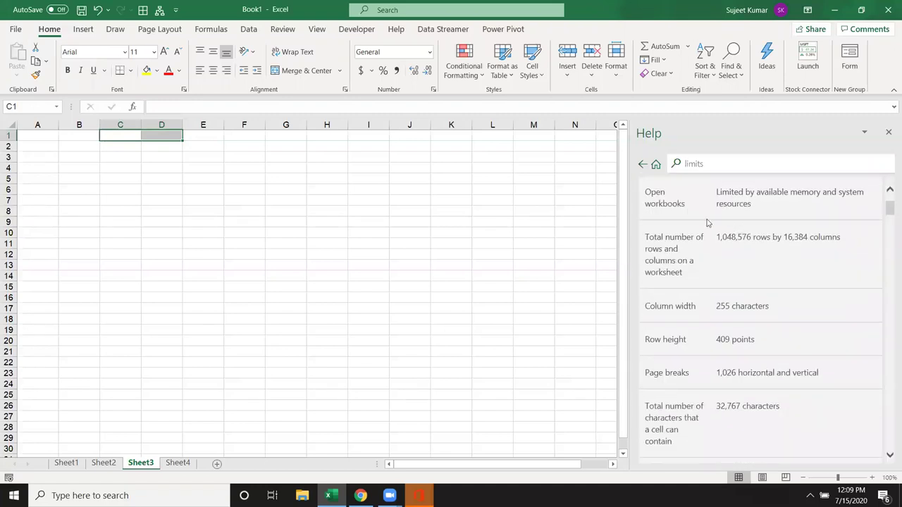
pyautogui.doubleClick(678, 204)
pyautogui.click(678, 204)
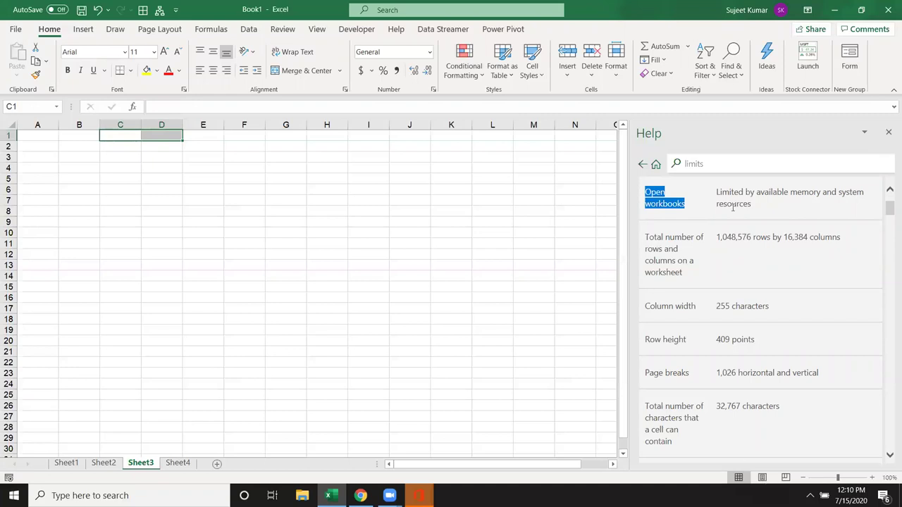
pyautogui.tripleClick(733, 208)
pyautogui.tripleClick(727, 258)
pyautogui.click(719, 206)
pyautogui.doubleClick(720, 205)
pyautogui.doubleClick(726, 237)
pyautogui.click(719, 305)
pyautogui.doubleClick(719, 305)
pyautogui.doubleClick(719, 341)
pyautogui.doubleClick(724, 372)
pyautogui.scroll(-4, 721, 380)
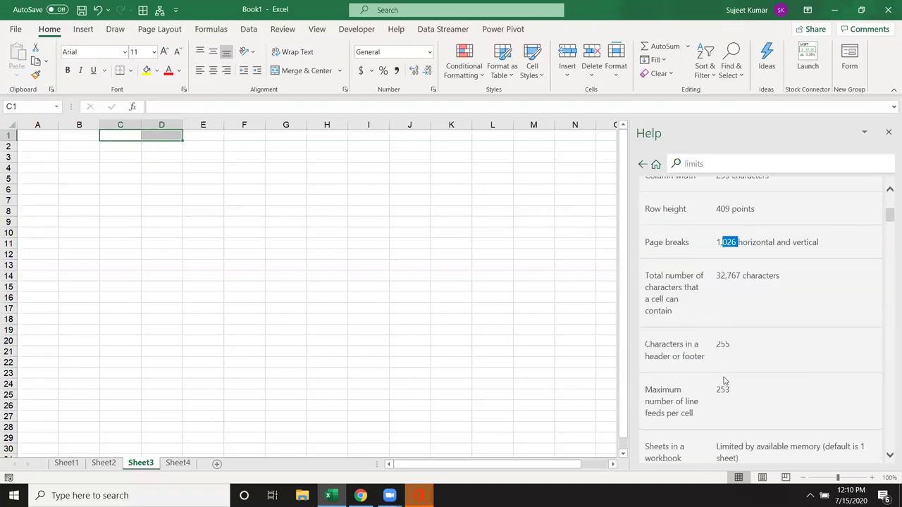
pyautogui.click(315, 196)
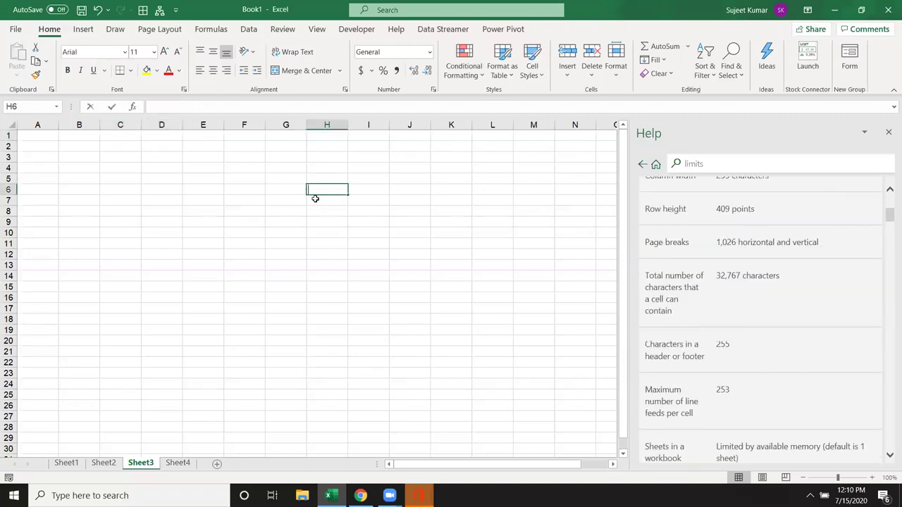
pyautogui.write('fsdf')
pyautogui.press('Escape')
pyautogui.doubleClick(120, 187)
pyautogui.write('asdasd')
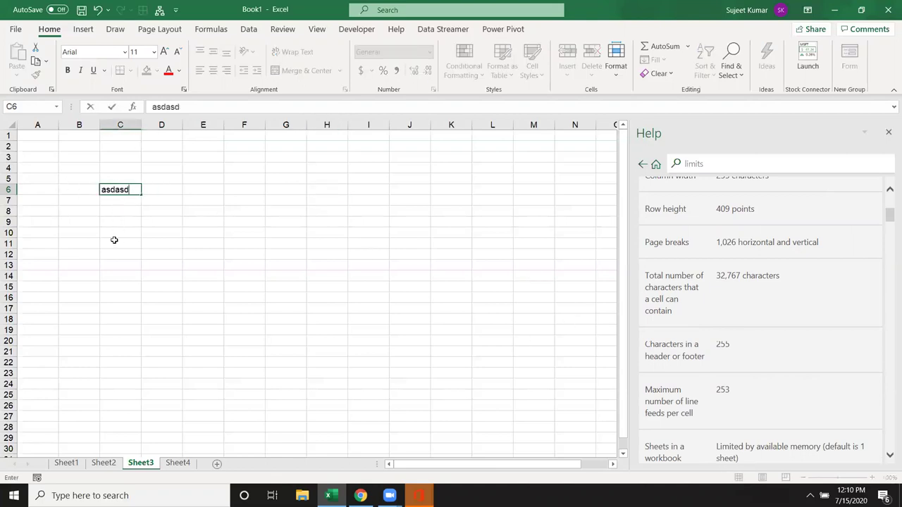
pyautogui.press('Escape')
pyautogui.click(119, 164)
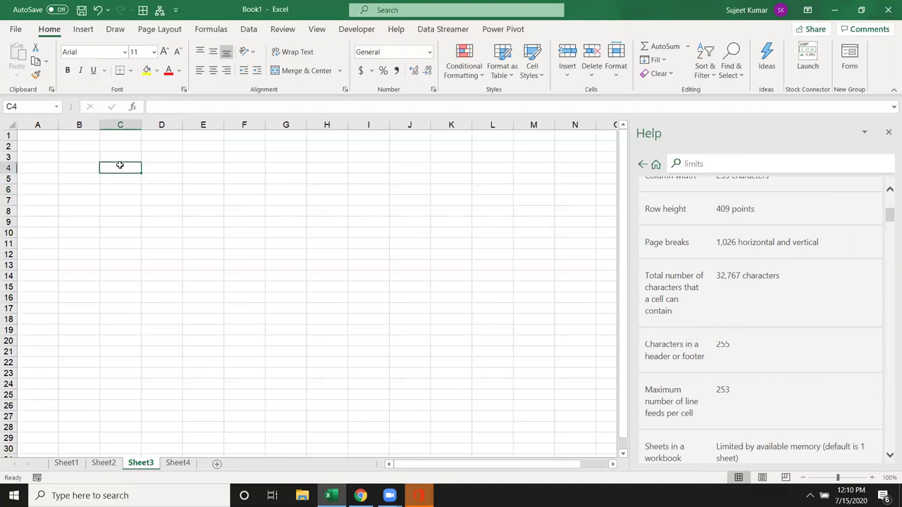
pyautogui.write('=IF(')
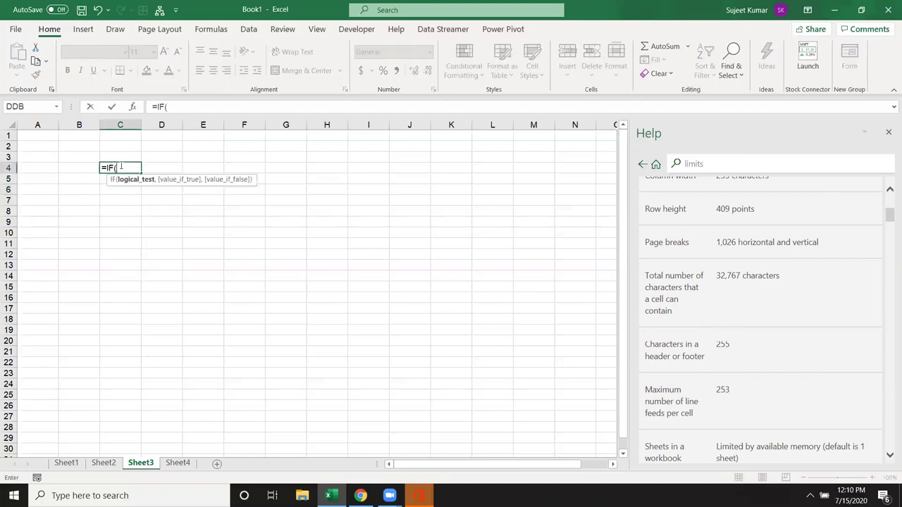
pyautogui.press('Left')
pyautogui.write(',if(')
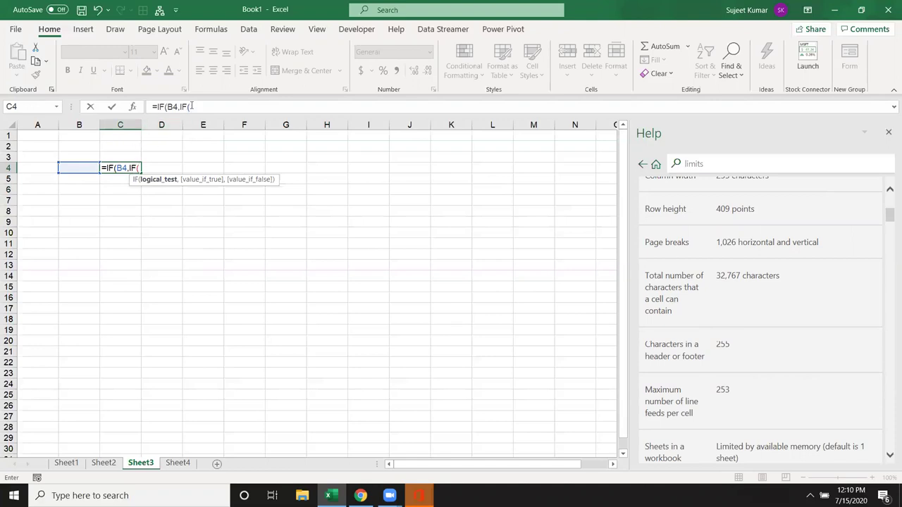
pyautogui.moveTo(189, 107); pyautogui.dragTo(151, 107)
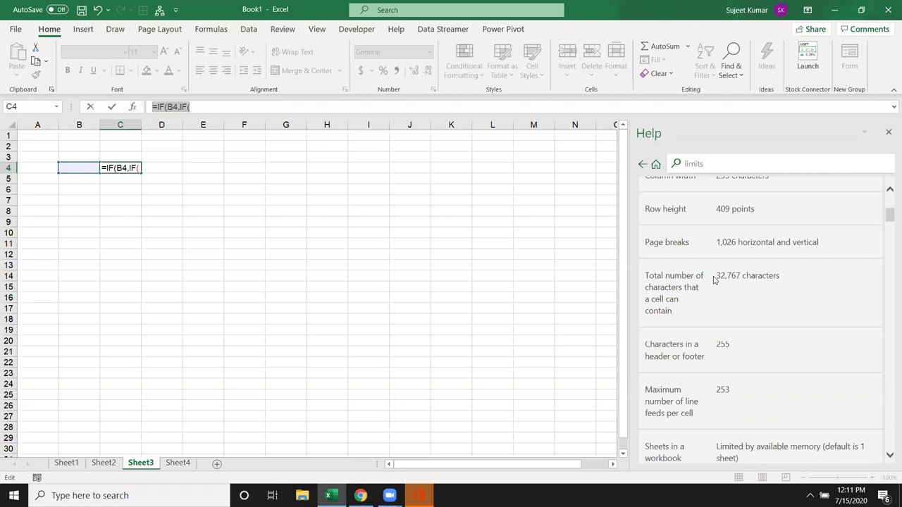
pyautogui.scroll(-5, 740, 289)
pyautogui.scroll(5, 709, 286)
pyautogui.press('Escape')
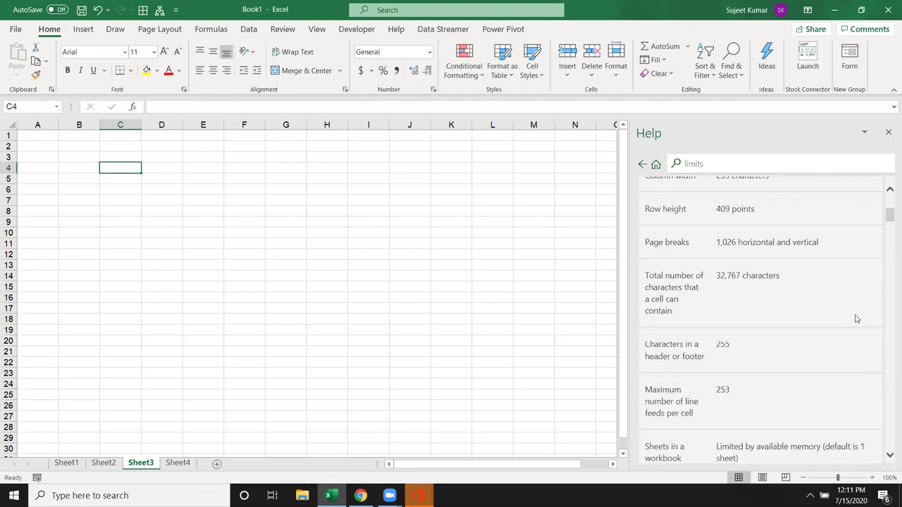
# Scroll down to the end of the Excel specifications and limits article
pyautogui.scroll(-5, 855, 319)
pyautogui.scroll(-3, 843, 312)
pyautogui.scroll(-3, 837, 311)
pyautogui.scroll(-3, 836, 311)
pyautogui.scroll(-3, 835, 314)
pyautogui.scroll(-5, 834, 314)
pyautogui.scroll(-5, 834, 314)
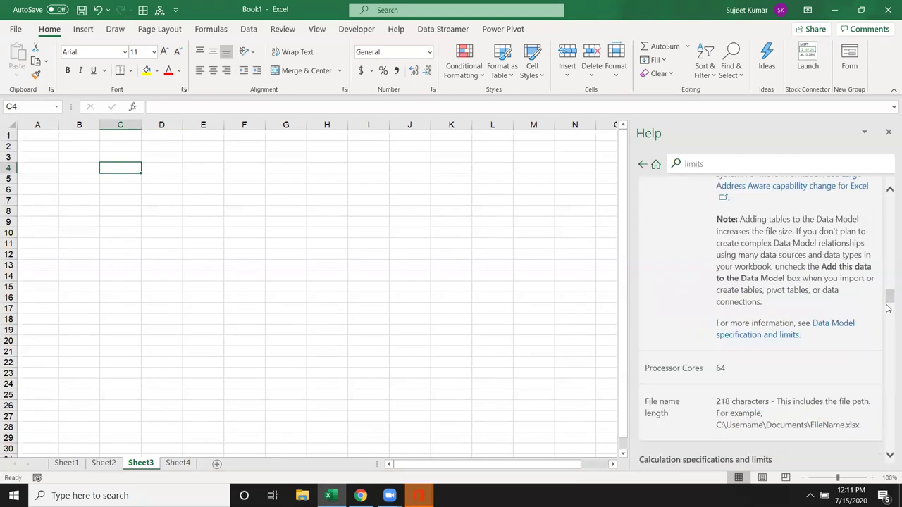
# Return to the article's top, highlight its title, and show the File start page
pyautogui.click(889, 361)
pyautogui.moveTo(889, 360); pyautogui.dragTo(889, 303)
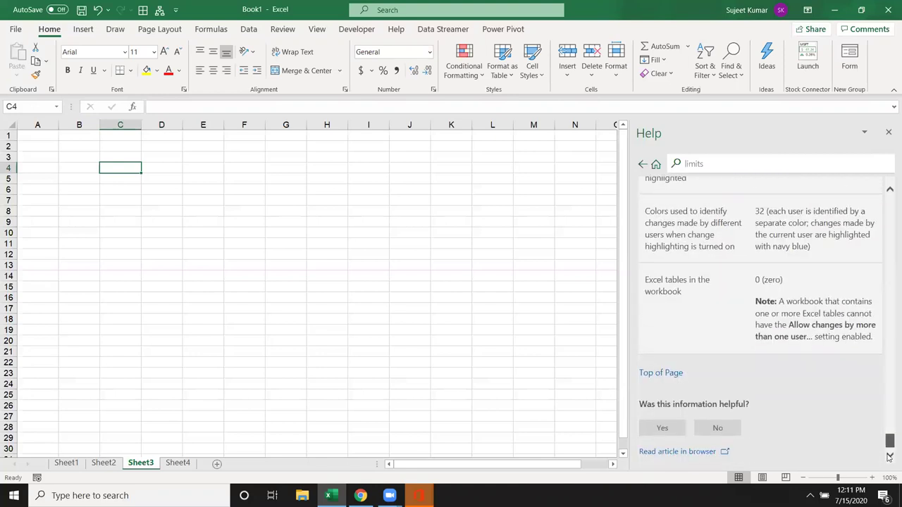
pyautogui.scroll(10, 889, 303)
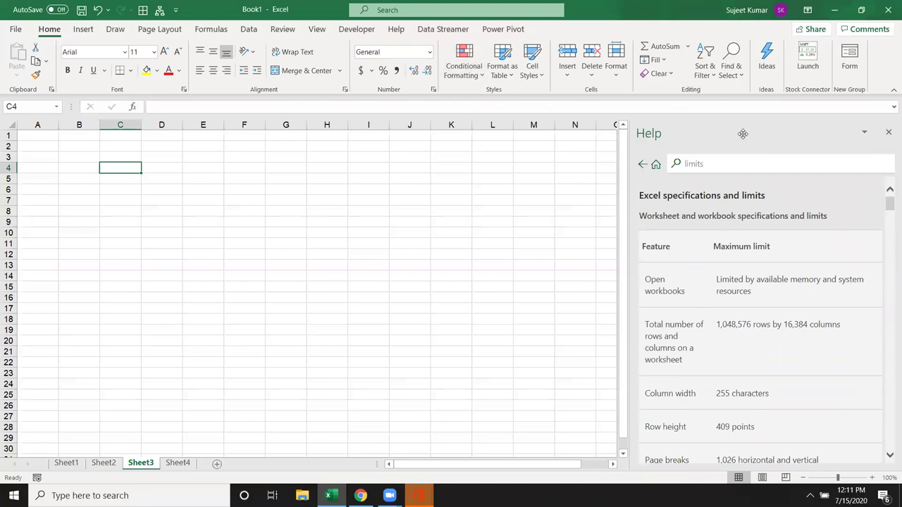
pyautogui.tripleClick(655, 196)
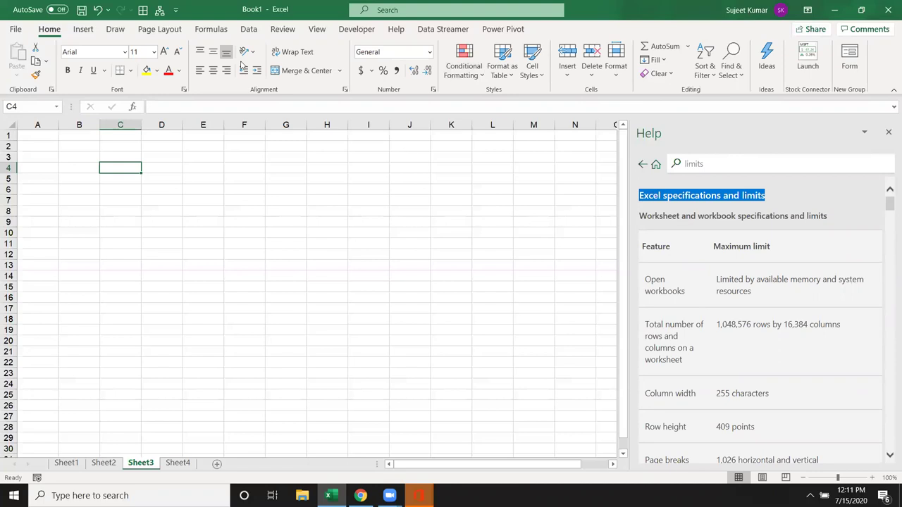
pyautogui.click(16, 29)
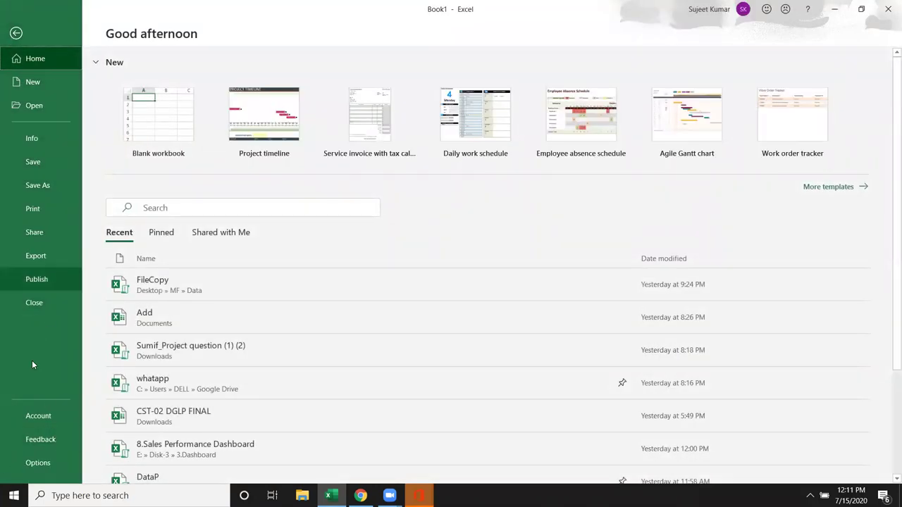
# Leave Backstage and close the Help pane so the empty Sheet3 grid fills the window
pyautogui.click(17, 35)
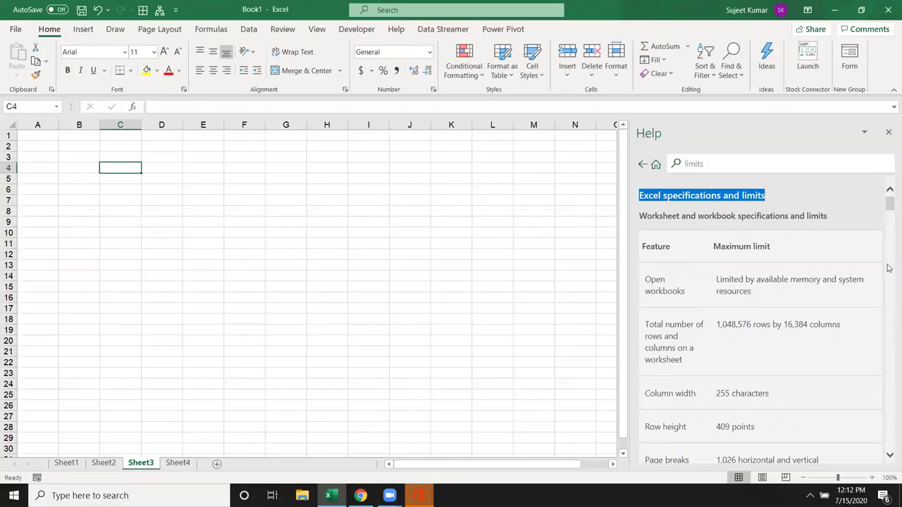
pyautogui.scroll(-1, 756, 269)
pyautogui.scroll(1, 757, 270)
pyautogui.click(711, 164)
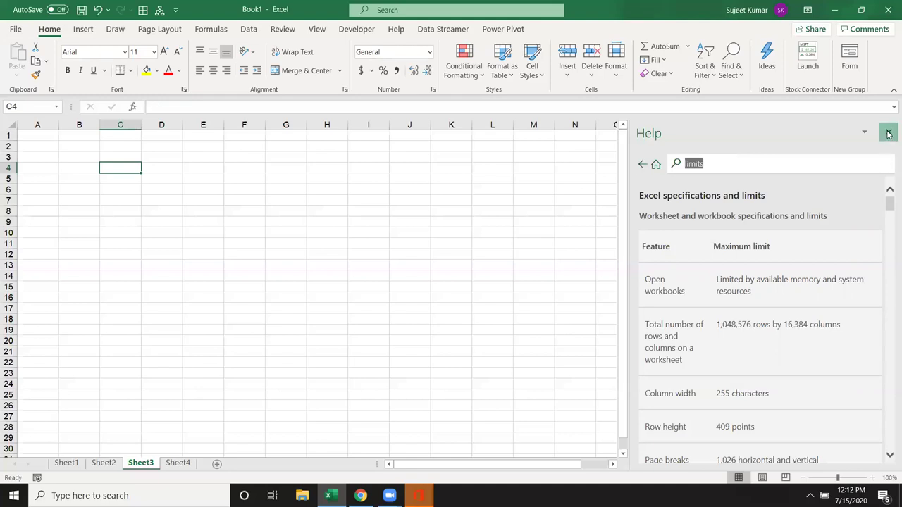
pyautogui.click(889, 134)
pyautogui.click(297, 194)
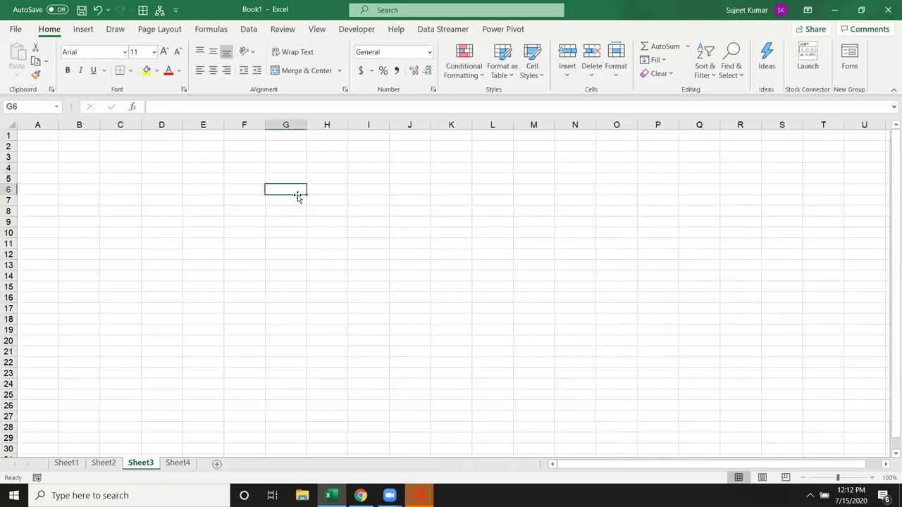